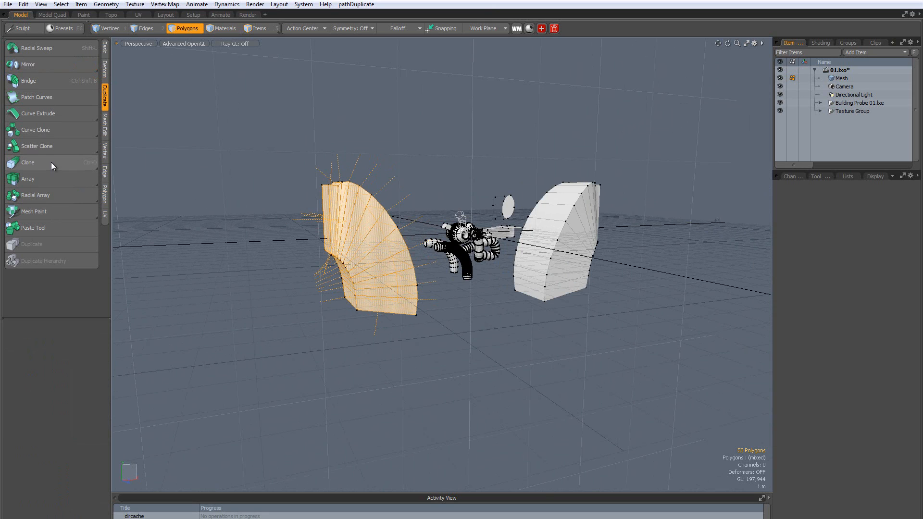
# Select all connected polygons of one large curved block in the mesh.
pyautogui.press('shift')
pyautogui.click(53, 178)
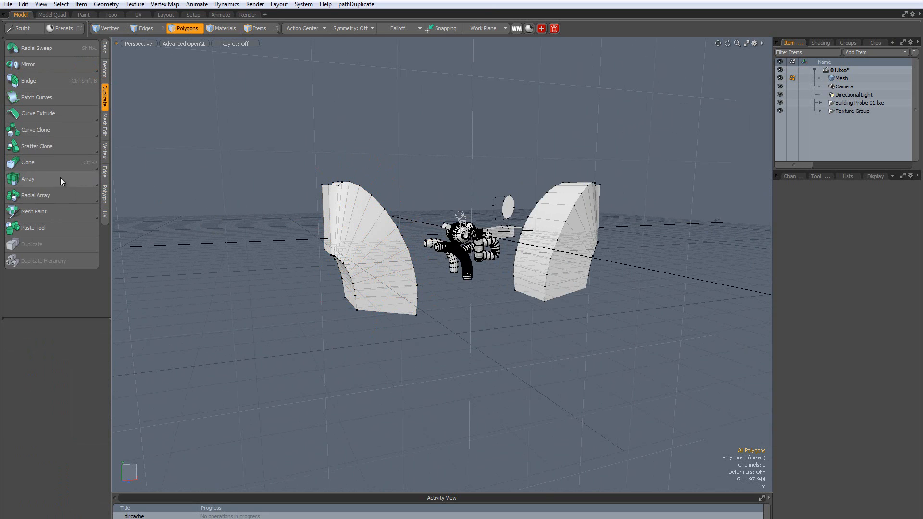
pyautogui.keyDown('alt'); pyautogui.moveTo(307, 252); pyautogui.dragTo(347, 246); pyautogui.keyUp('alt')
pyautogui.doubleClick(408, 232)
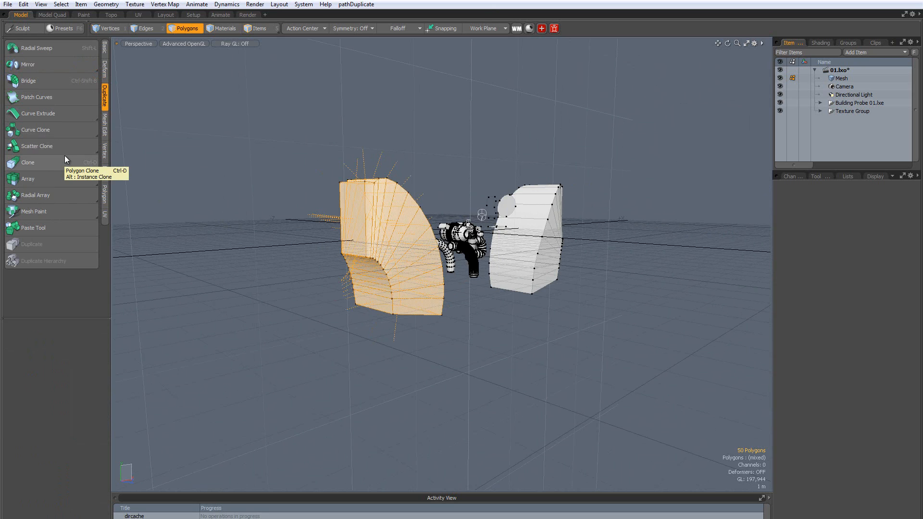
pyautogui.press('shift')
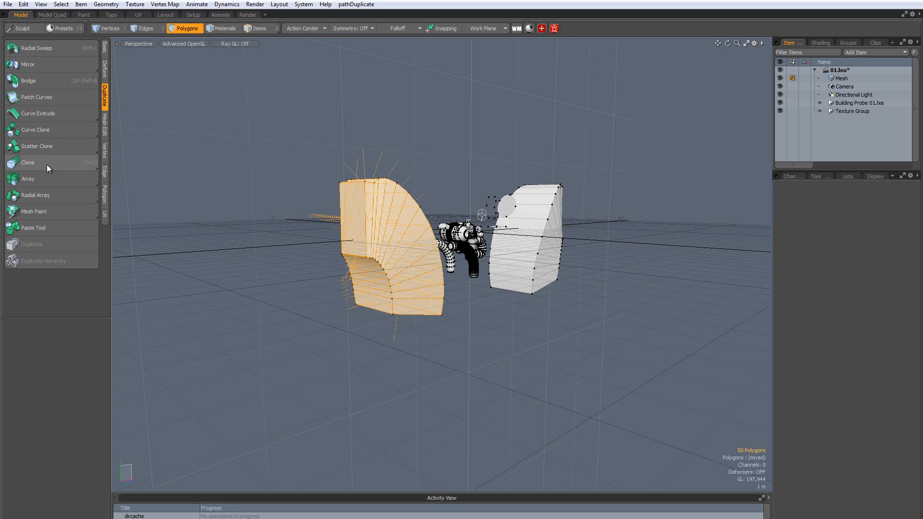
# Create three instance clones of the mesh with Instance Clone, offset about 8.52 m along Z.
pyautogui.keyDown('alt'); pyautogui.moveTo(456, 223); pyautogui.dragTo(327, 235); pyautogui.keyUp('alt')
pyautogui.scroll(3, 360, 231)
pyautogui.press('alt')
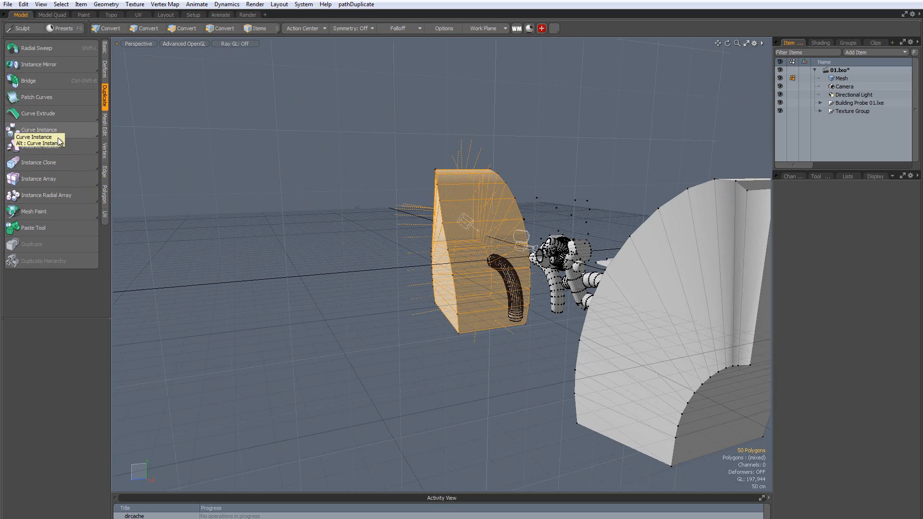
pyautogui.keyDown('alt'); pyautogui.click(33, 162); pyautogui.keyUp('alt')
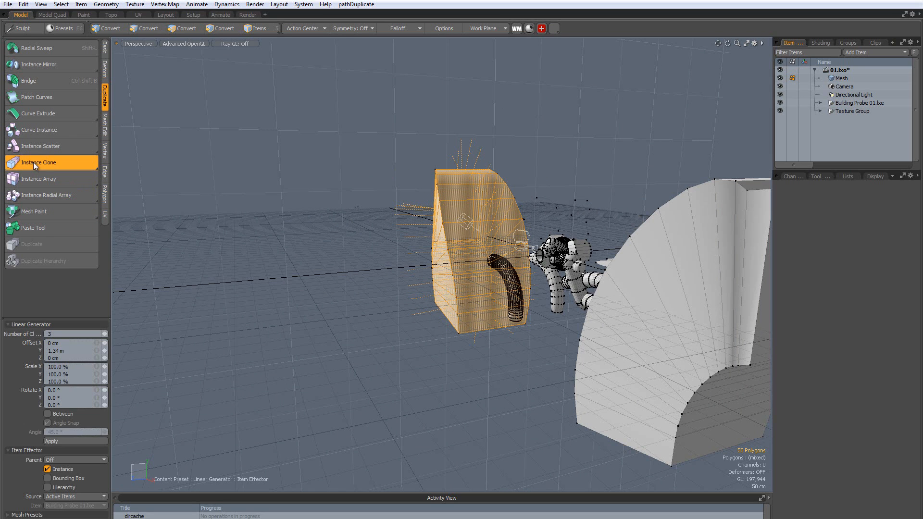
pyautogui.click(310, 255)
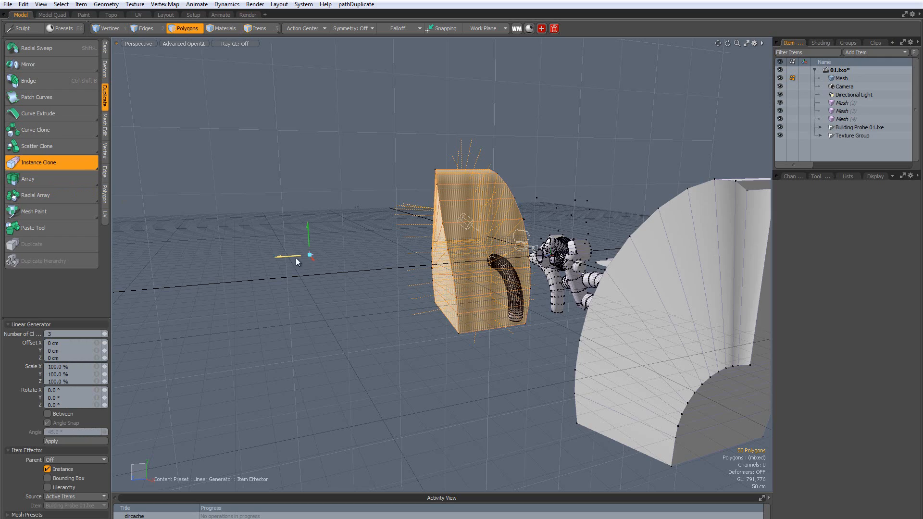
pyautogui.moveTo(296, 262); pyautogui.dragTo(315, 274)
pyautogui.scroll(-4, 282, 269)
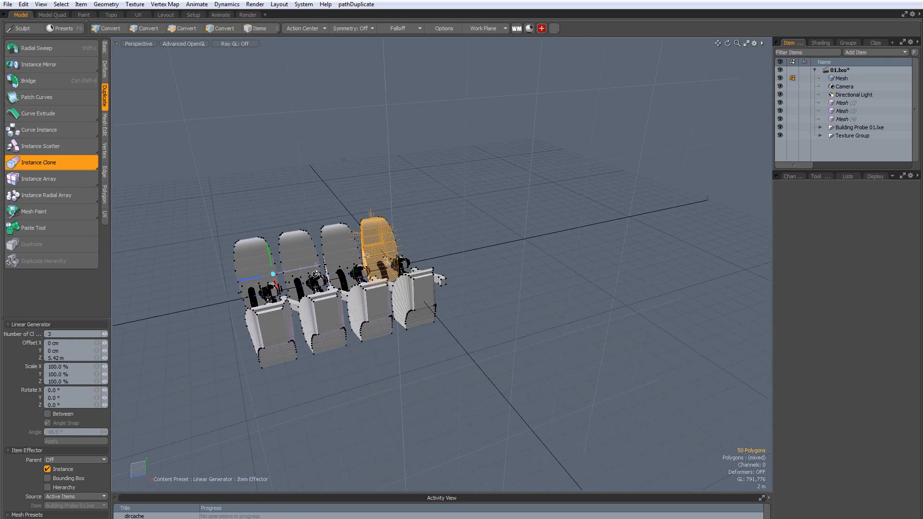
pyautogui.moveTo(251, 278); pyautogui.dragTo(451, 315)
pyautogui.scroll(4, 520, 305)
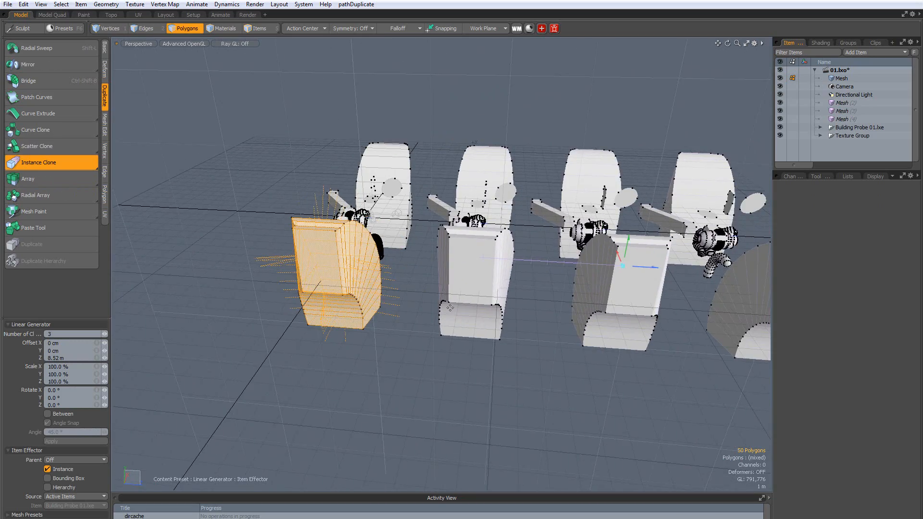
pyautogui.press('Escape')
# Select a single polygon strip on the curved face of the original block.
pyautogui.scroll(3, 454, 284)
pyautogui.moveTo(457, 284)
pyautogui.keyDown('alt'); pyautogui.mouseDown()
pyautogui.moveTo(366, 260)
pyautogui.moveTo(419, 278)
pyautogui.moveTo(359, 286)
pyautogui.mouseUp(); pyautogui.keyUp('alt')
pyautogui.scroll(3, 359, 285)
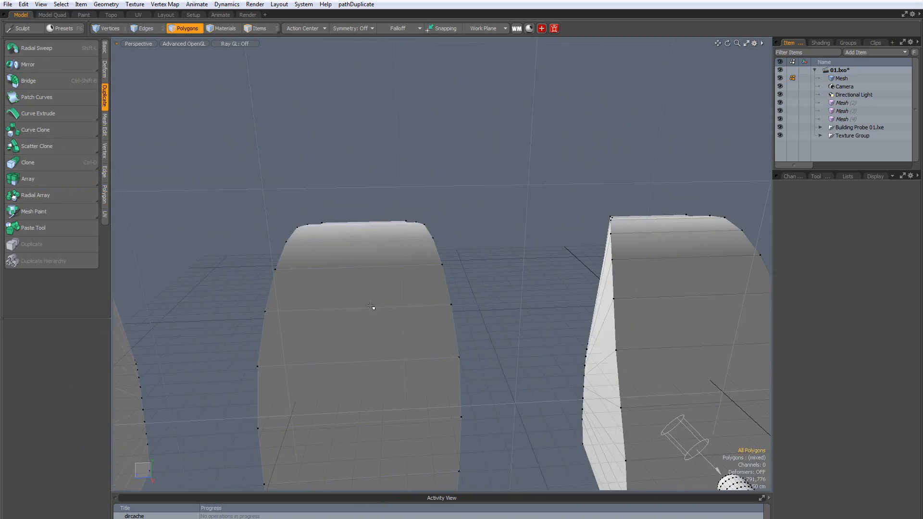
pyautogui.click(721, 269)
pyautogui.scroll(-5, 595, 289)
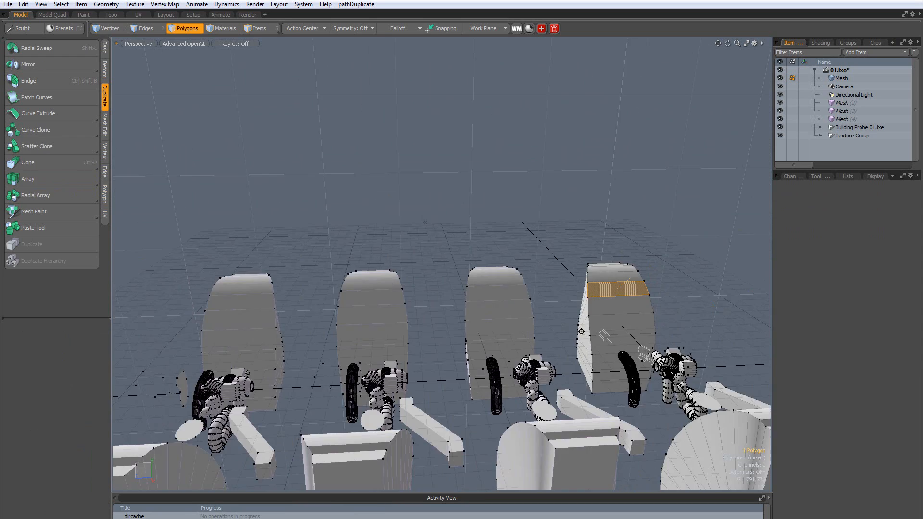
# Try picking polygons on the instanced blocks and examine them beside the original mesh.
pyautogui.keyDown('alt'); pyautogui.keyDown('shift'); pyautogui.moveTo(581, 332); pyautogui.dragTo(427, 298); pyautogui.keyUp('shift'); pyautogui.keyUp('alt')
pyautogui.click(504, 406)
pyautogui.click(469, 293)
pyautogui.click(501, 411)
pyautogui.keyDown('alt'); pyautogui.moveTo(350, 312); pyautogui.dragTo(430, 314); pyautogui.keyUp('alt')
pyautogui.scroll(5, 342, 295)
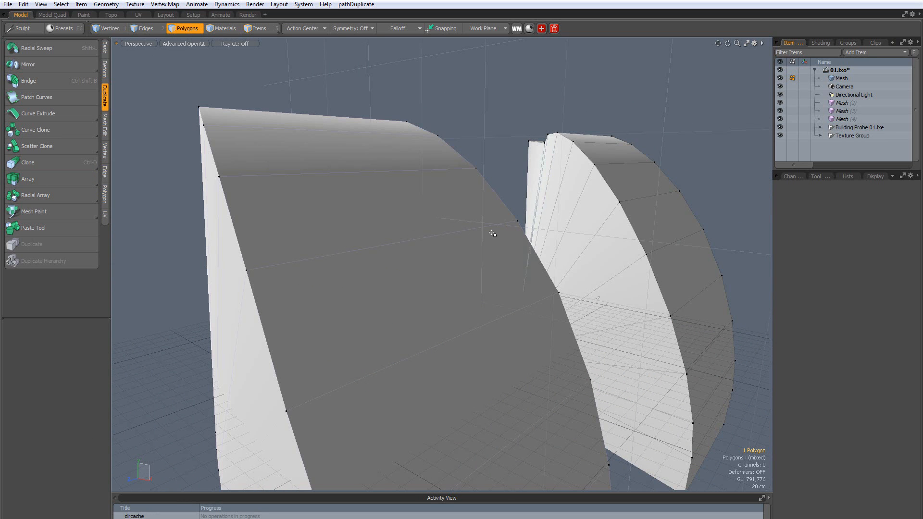
pyautogui.keyDown('alt'); pyautogui.moveTo(340, 251); pyautogui.dragTo(387, 297); pyautogui.keyUp('alt')
pyautogui.moveTo(390, 222)
pyautogui.keyDown('alt'); pyautogui.mouseDown()
pyautogui.moveTo(447, 251)
pyautogui.moveTo(395, 226)
pyautogui.mouseUp(); pyautogui.keyUp('alt')
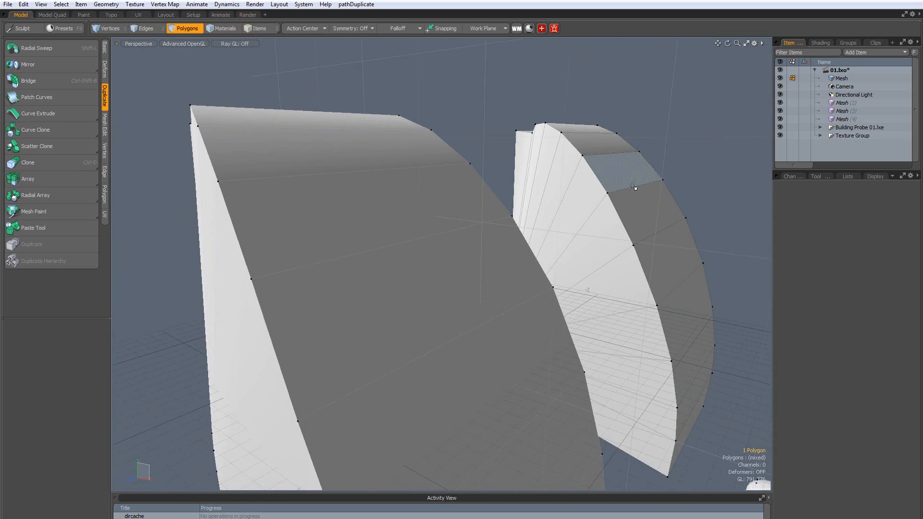
pyautogui.scroll(-2, 643, 192)
pyautogui.keyDown('alt'); pyautogui.keyDown('shift'); pyautogui.moveTo(644, 192); pyautogui.dragTo(490, 264); pyautogui.keyUp('shift'); pyautogui.keyUp('alt')
pyautogui.scroll(3, 544, 229)
pyautogui.scroll(-4, 551, 231)
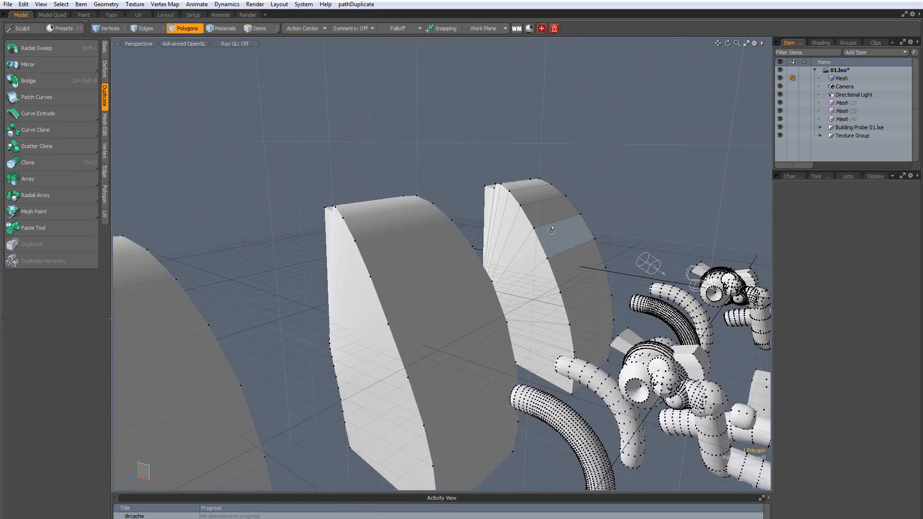
pyautogui.keyDown('alt'); pyautogui.moveTo(551, 231); pyautogui.dragTo(587, 230); pyautogui.keyUp('alt')
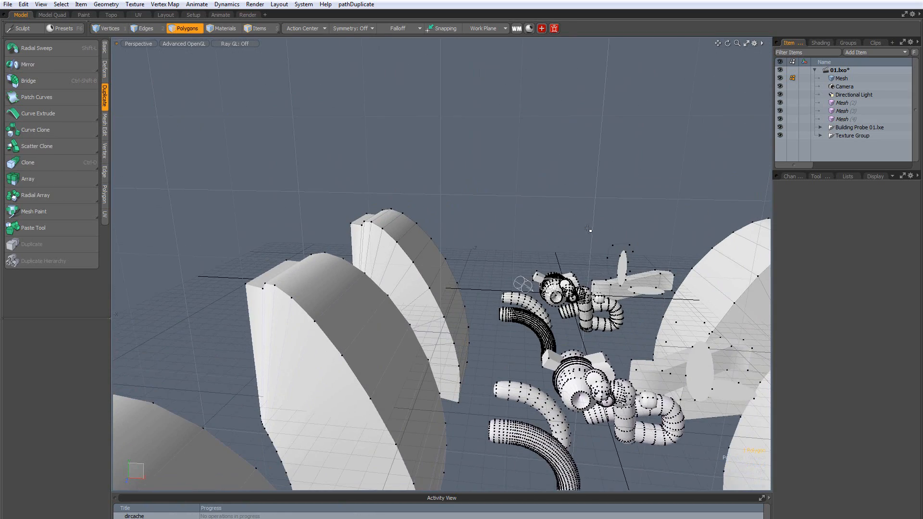
# Turn off selection normals and the active mesh's vertices in the viewport display options.
pyautogui.press('o')
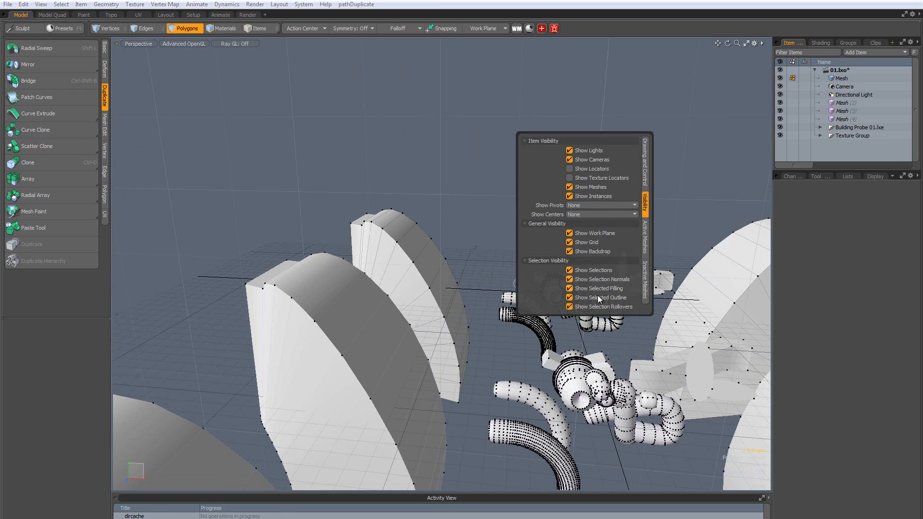
pyautogui.click(570, 280)
pyautogui.click(645, 170)
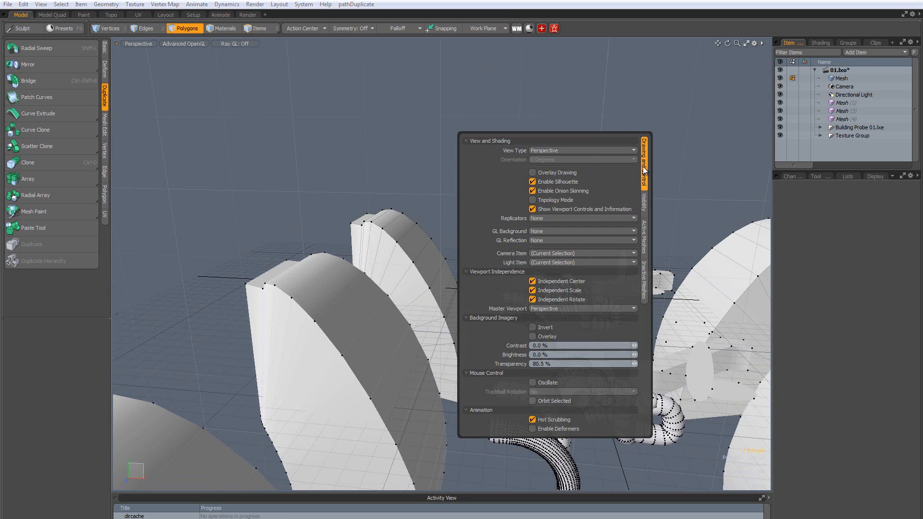
pyautogui.click(645, 250)
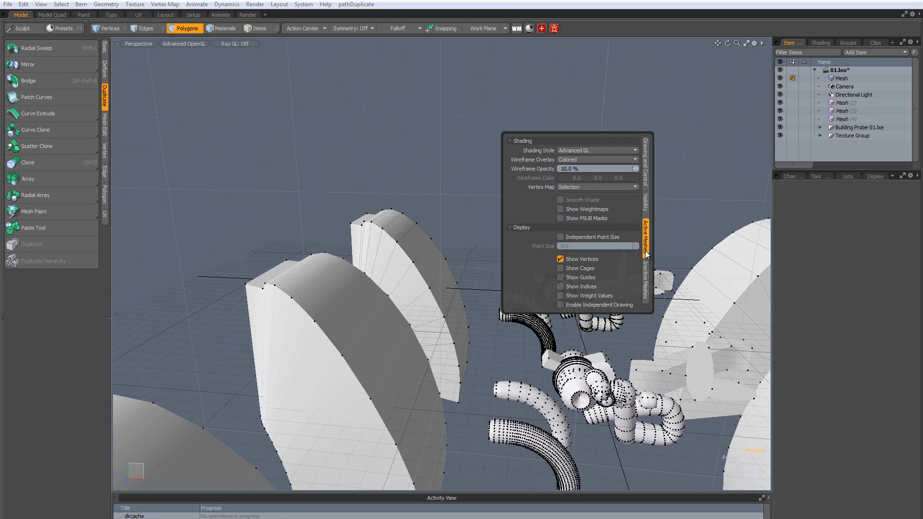
pyautogui.click(561, 259)
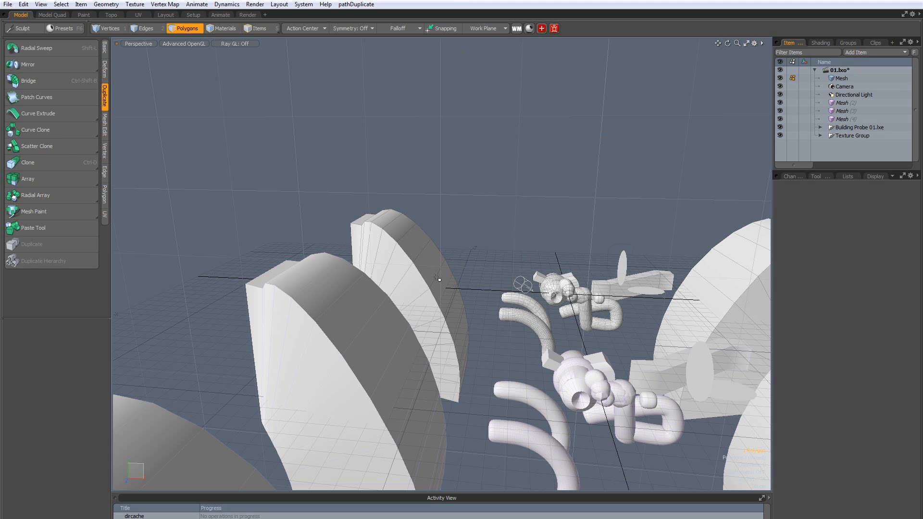
# Bevel one polygon strip on the original block's curved face outward with a shift of about 3.89 m.
pyautogui.keyDown('ctrl'); pyautogui.keyDown('alt'); pyautogui.moveTo(439, 279); pyautogui.dragTo(418, 318); pyautogui.keyUp('alt'); pyautogui.keyUp('ctrl')
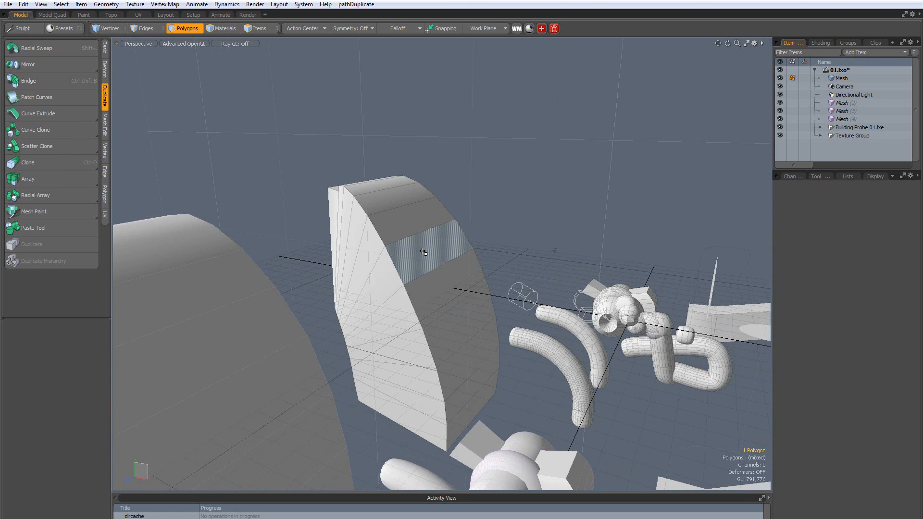
pyautogui.press('b')
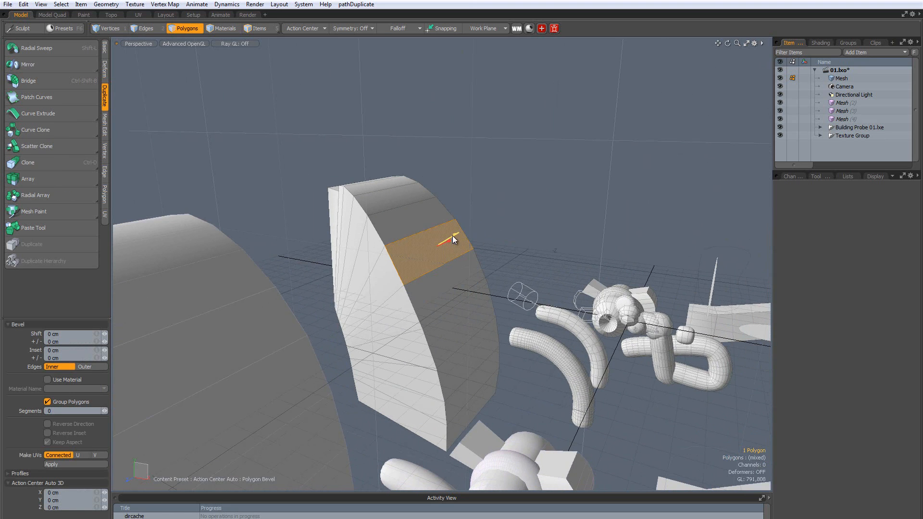
pyautogui.moveTo(448, 241); pyautogui.dragTo(482, 248)
pyautogui.press('Escape')
pyautogui.press('Escape')
pyautogui.scroll(-3, 522, 243)
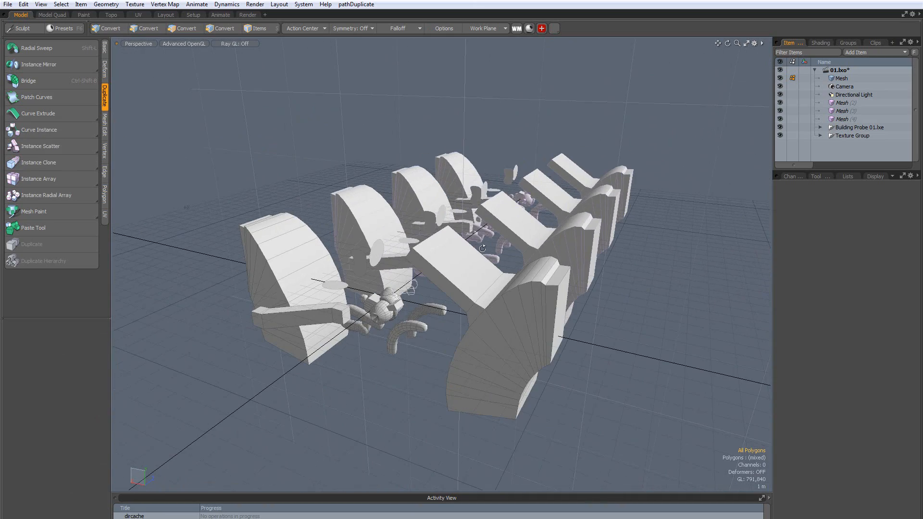
# Select three adjacent polygon strips on the curved face of the original mesh's opposite block.
pyautogui.keyDown('alt'); pyautogui.moveTo(317, 251); pyautogui.dragTo(340, 253); pyautogui.keyUp('alt')
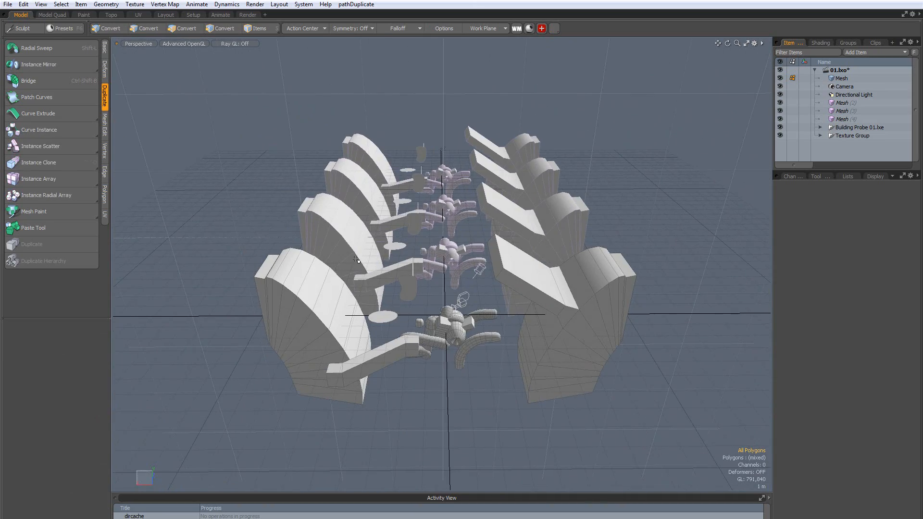
pyautogui.click(319, 284)
pyautogui.scroll(3, 321, 287)
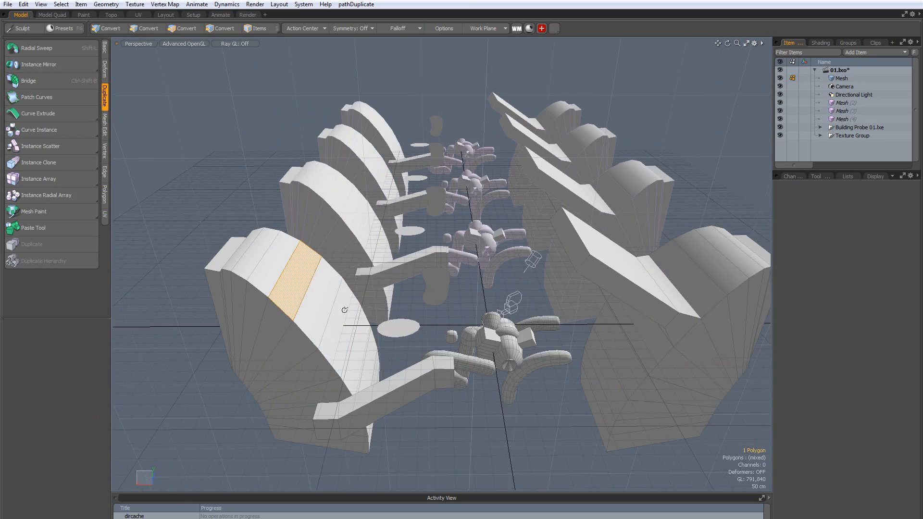
pyautogui.keyDown('alt'); pyautogui.moveTo(347, 296); pyautogui.dragTo(378, 273); pyautogui.keyUp('alt')
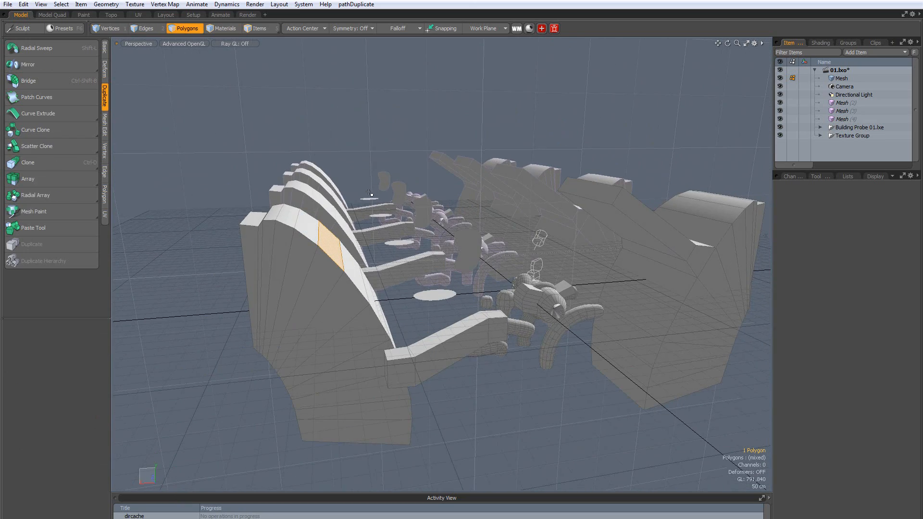
pyautogui.keyDown('alt'); pyautogui.moveTo(373, 234); pyautogui.dragTo(322, 192); pyautogui.keyUp('alt')
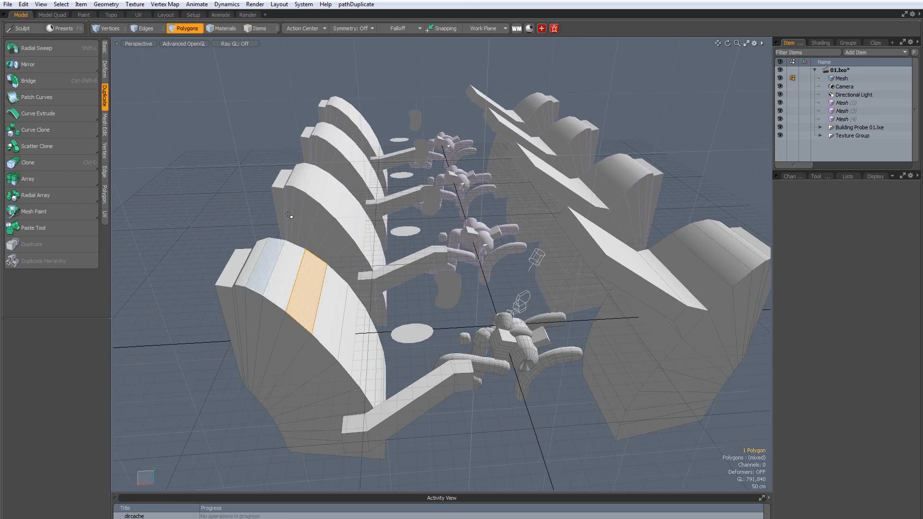
pyautogui.scroll(-5, 347, 283)
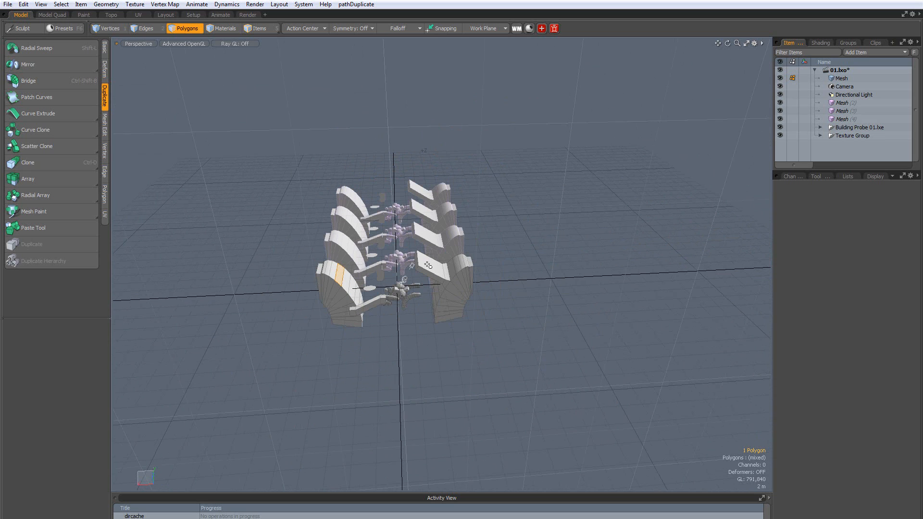
pyautogui.scroll(7, 288, 287)
pyautogui.scroll(-5, 375, 276)
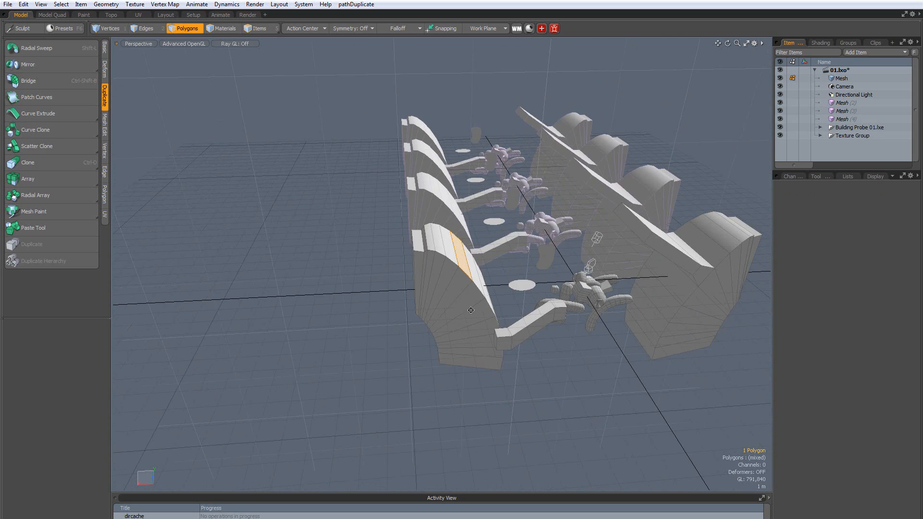
pyautogui.keyDown('alt'); pyautogui.keyDown('shift'); pyautogui.moveTo(469, 279); pyautogui.dragTo(383, 307); pyautogui.keyUp('shift'); pyautogui.keyUp('alt')
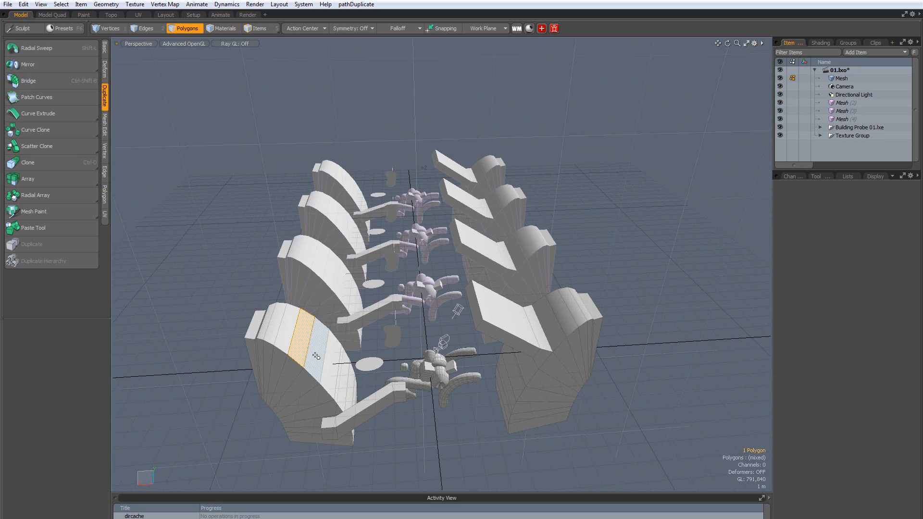
pyautogui.keyDown('shift'); pyautogui.moveTo(320, 356); pyautogui.dragTo(338, 363); pyautogui.keyUp('shift')
# Bevel the three selected strips outward as a group with a shift of about 3.12 m.
pyautogui.press('b')
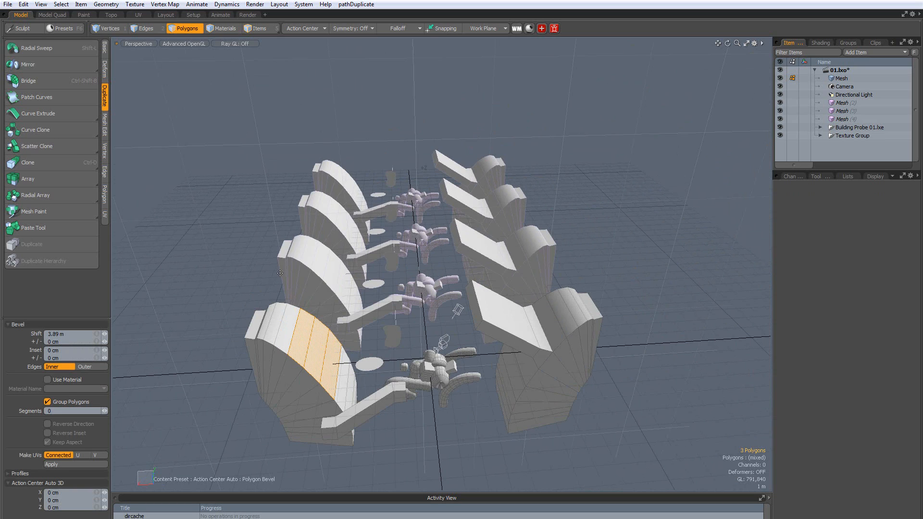
pyautogui.click(332, 321)
pyautogui.moveTo(356, 327); pyautogui.dragTo(447, 296)
pyautogui.scroll(3, 405, 307)
pyautogui.scroll(-3, 447, 296)
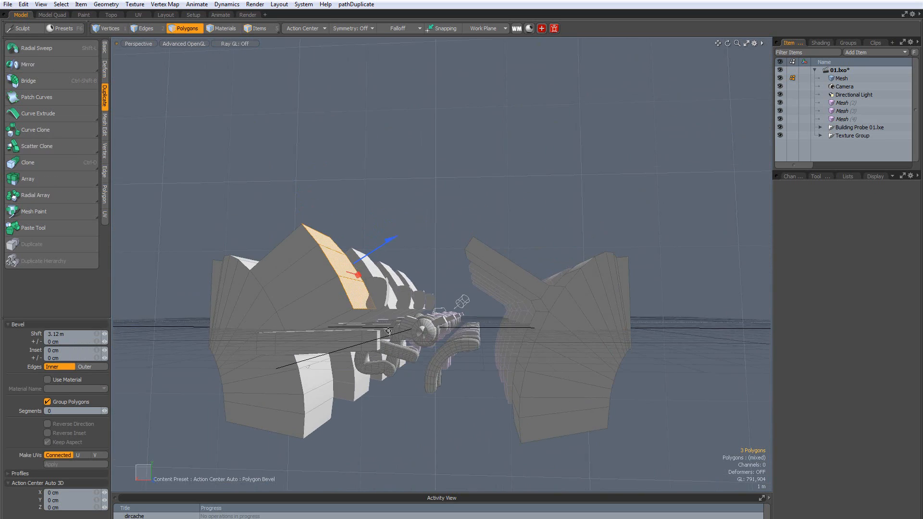
# Scale the three extruded polygons at the end of the bevel and clear the selection.
pyautogui.press('r')
pyautogui.moveTo(342, 271); pyautogui.dragTo(314, 272)
pyautogui.keyDown('alt'); pyautogui.moveTo(394, 253); pyautogui.dragTo(359, 330); pyautogui.keyUp('alt')
pyautogui.press('Escape')
pyautogui.scroll(3, 431, 287)
pyautogui.scroll(-3, 431, 286)
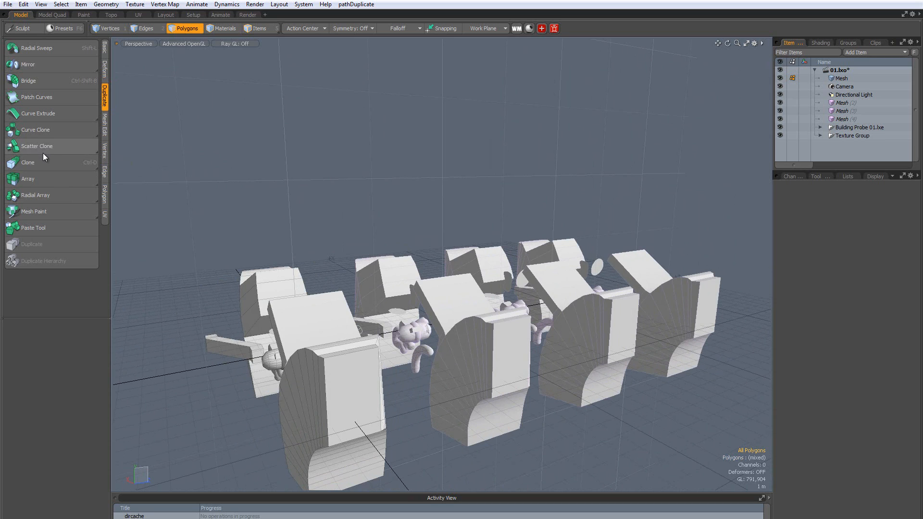
# Select the source Mesh item and all connected polygons of its nearest curved block.
pyautogui.doubleClick(309, 368)
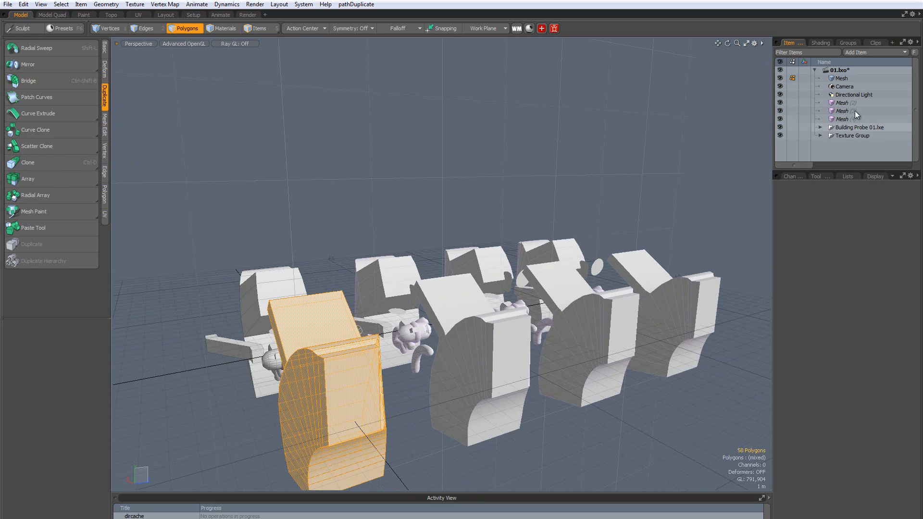
pyautogui.click(842, 79)
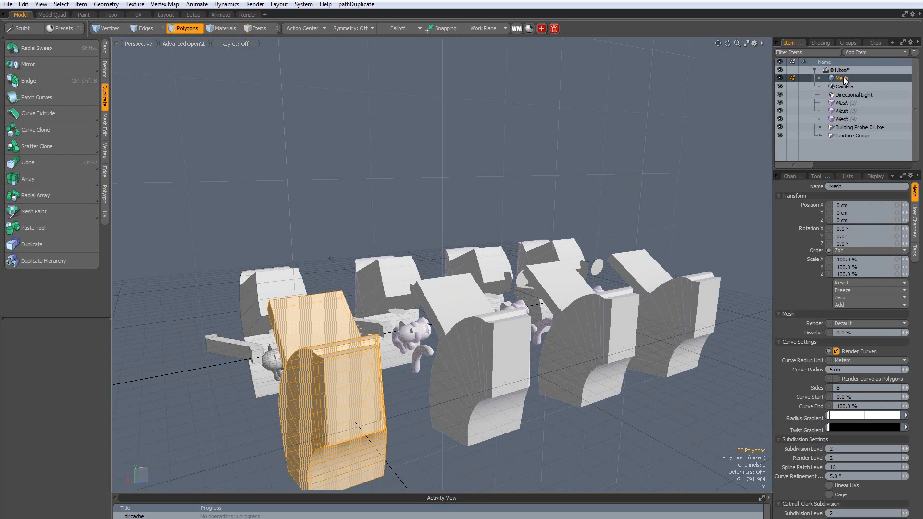
pyautogui.click(497, 200)
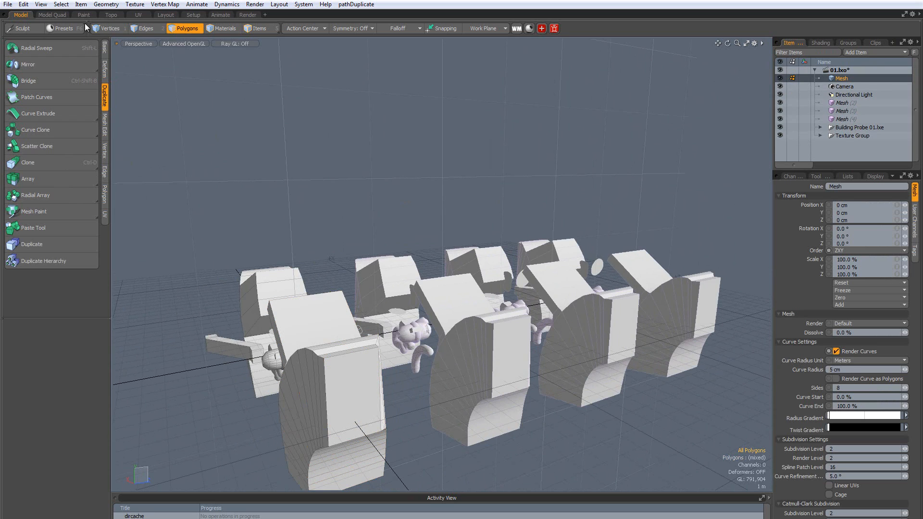
pyautogui.doubleClick(348, 385)
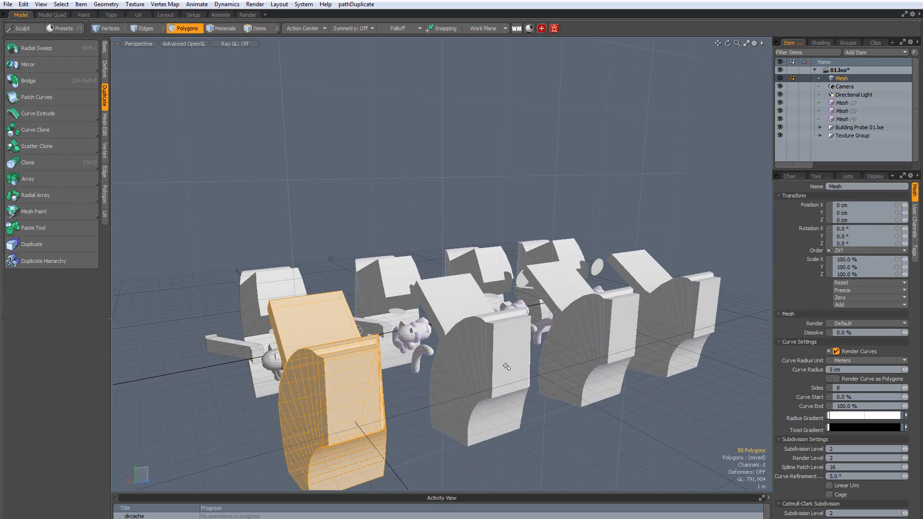
# Copy the selected curved block's polygons, add a new mesh item, and paste the polygons into it.
pyautogui.press('ctrl')
pyautogui.press('n')
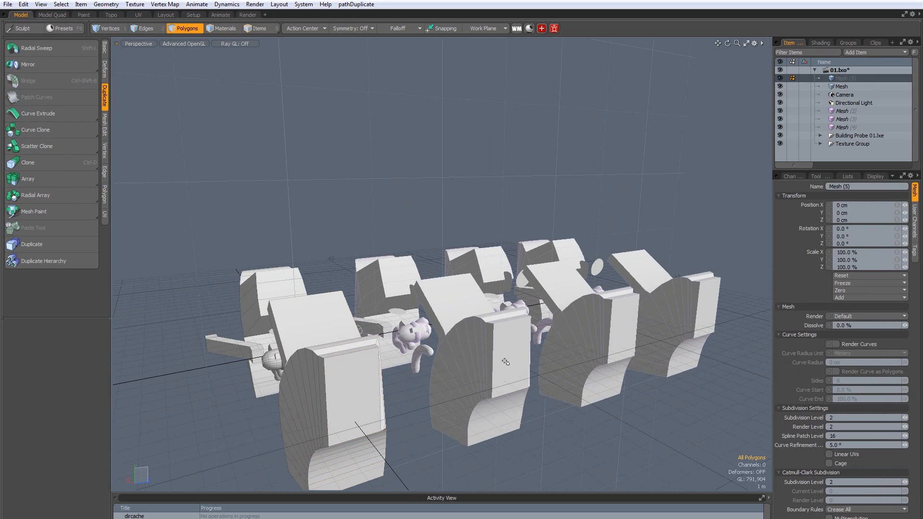
pyautogui.click(862, 52)
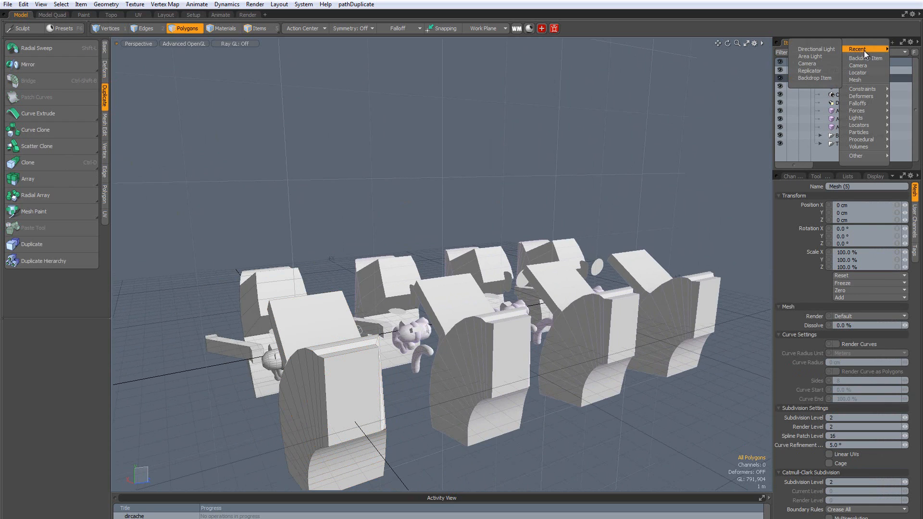
pyautogui.moveTo(867, 90)
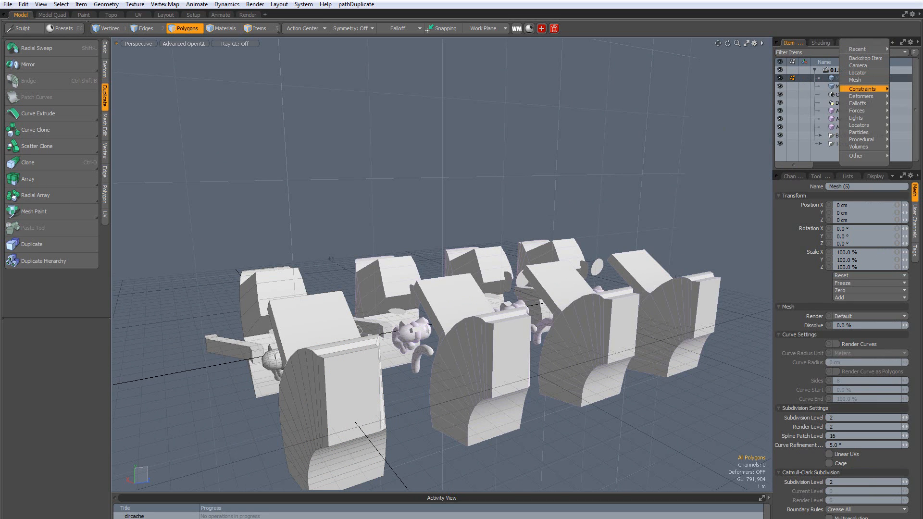
pyautogui.click(846, 2)
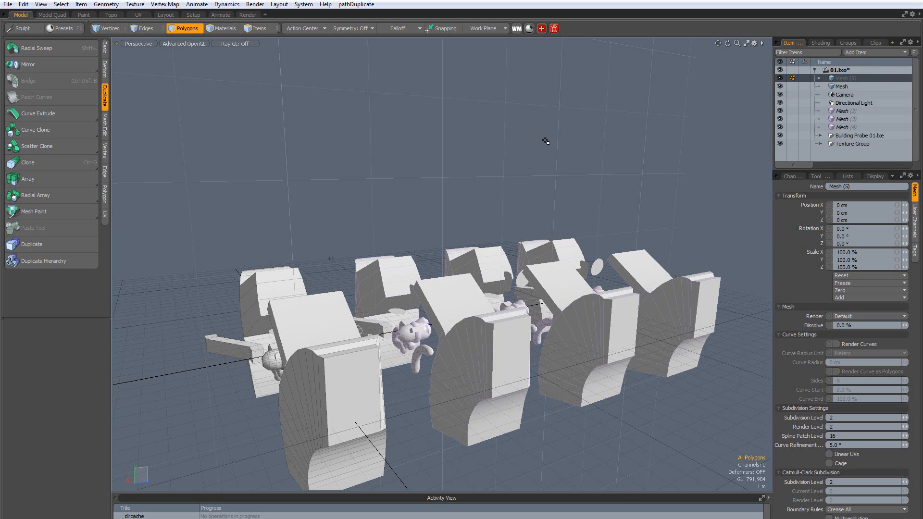
pyautogui.keyDown('ctrl'); pyautogui.keyDown('alt'); pyautogui.moveTo(533, 144); pyautogui.dragTo(499, 187); pyautogui.keyUp('alt'); pyautogui.keyUp('ctrl')
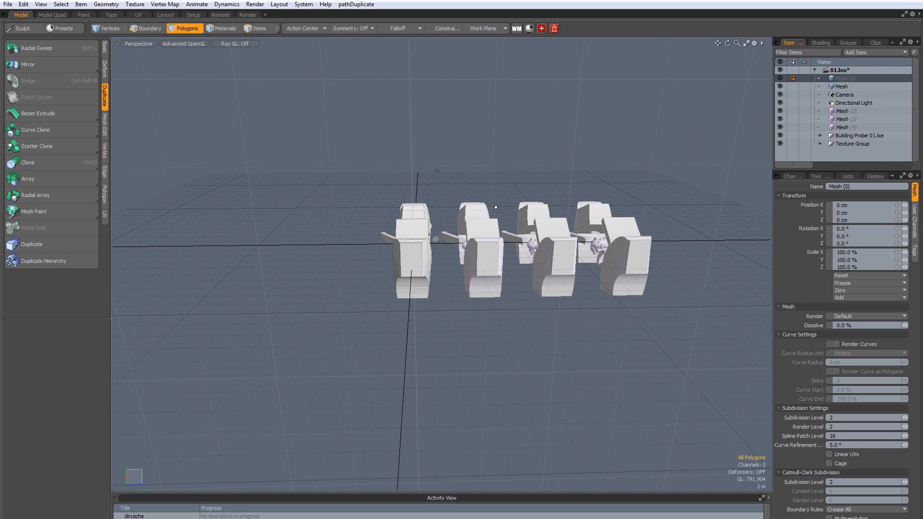
pyautogui.hotkey('ctrl', 'v')
# Move the pasted block about -19.9 m in Z and further along X, clear of the existing rows, and clear the selection.
pyautogui.press('w')
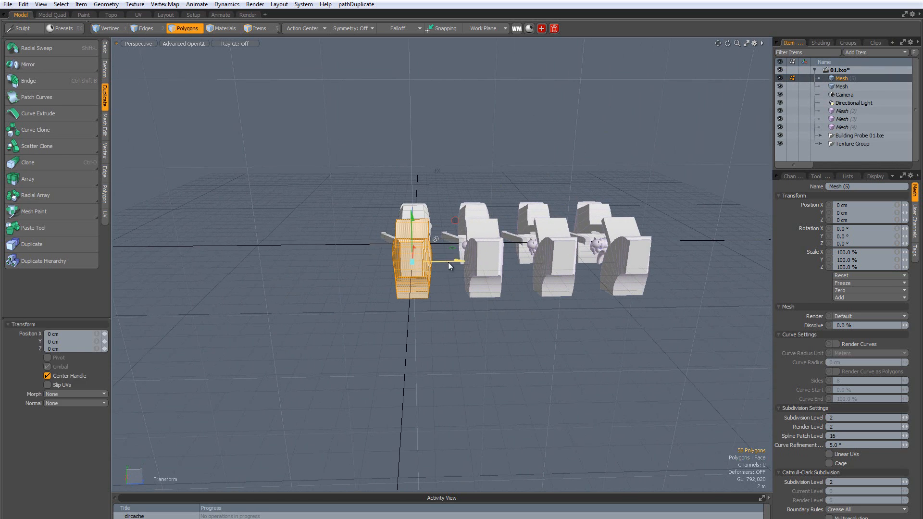
pyautogui.moveTo(448, 261); pyautogui.dragTo(280, 262)
pyautogui.keyDown('alt'); pyautogui.moveTo(409, 192); pyautogui.dragTo(371, 236); pyautogui.keyUp('alt')
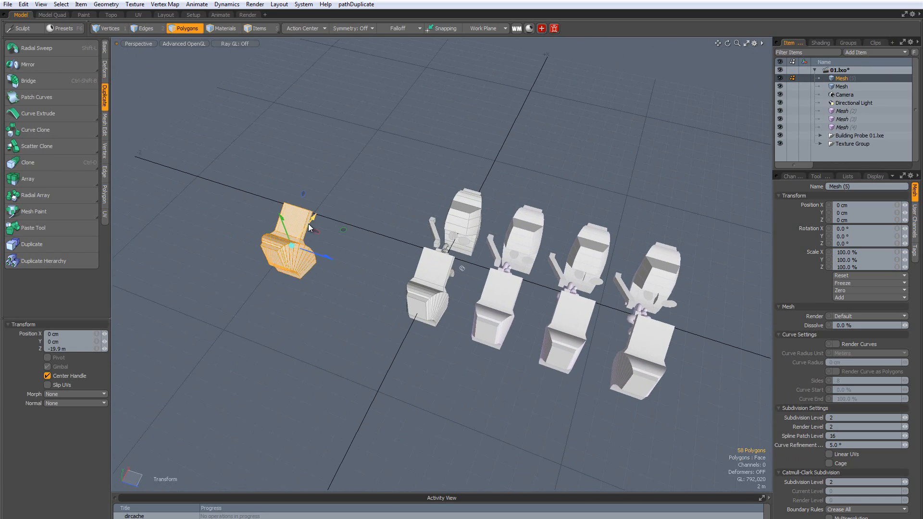
pyautogui.moveTo(312, 221); pyautogui.dragTo(343, 173)
pyautogui.press('q')
pyautogui.scroll(4, 359, 241)
pyautogui.keyDown('alt'); pyautogui.moveTo(403, 256); pyautogui.dragTo(338, 211); pyautogui.keyUp('alt')
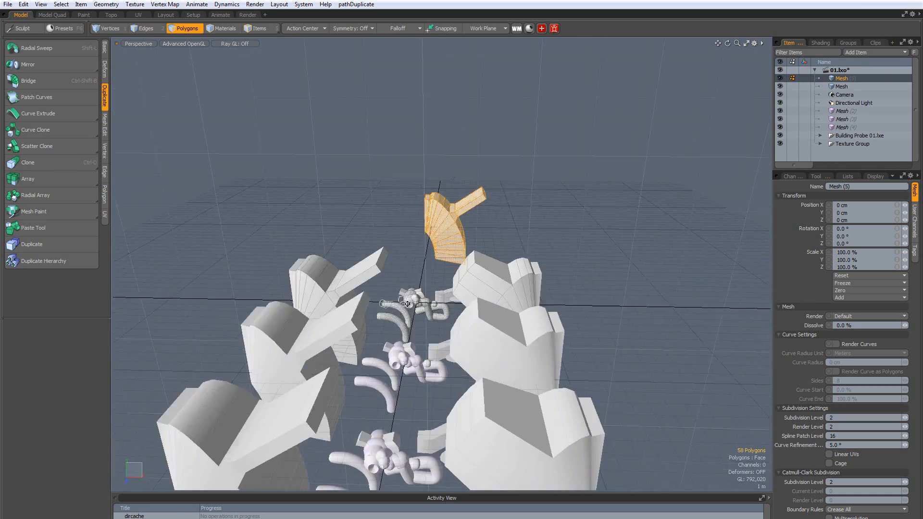
pyautogui.moveTo(461, 236)
pyautogui.keyDown('alt'); pyautogui.keyDown('shift'); pyautogui.mouseDown()
pyautogui.moveTo(512, 292)
pyautogui.moveTo(463, 240)
pyautogui.mouseUp(); pyautogui.keyUp('shift'); pyautogui.keyUp('alt')
pyautogui.hotkey('shift', 'a')
pyautogui.click(513, 292)
pyautogui.scroll(-4, 513, 292)
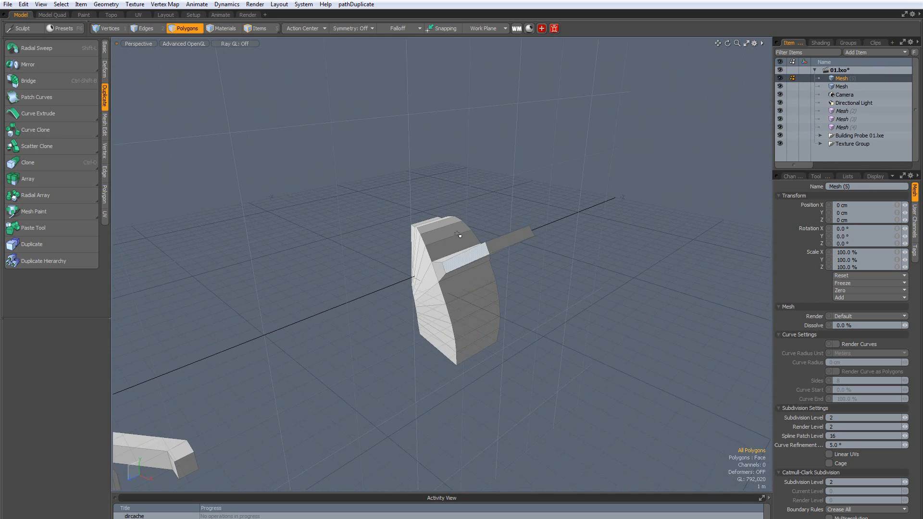
# Create an instance of the new mesh that holds the pasted block.
pyautogui.rightClick(843, 78)
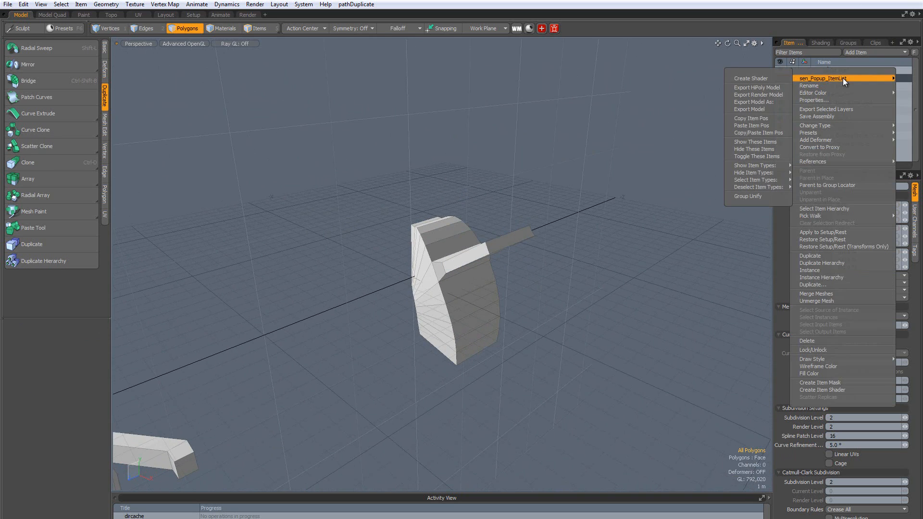
pyautogui.click(905, 79)
pyautogui.rightClick(846, 78)
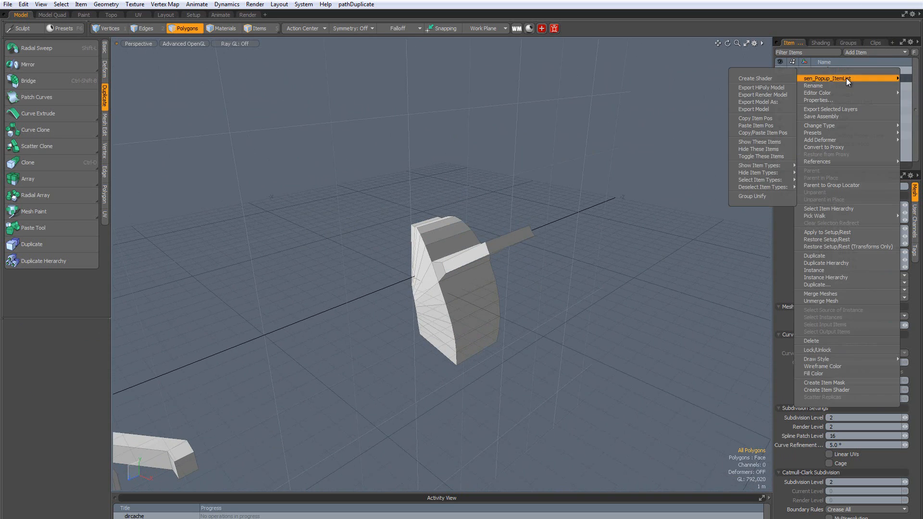
pyautogui.click(826, 270)
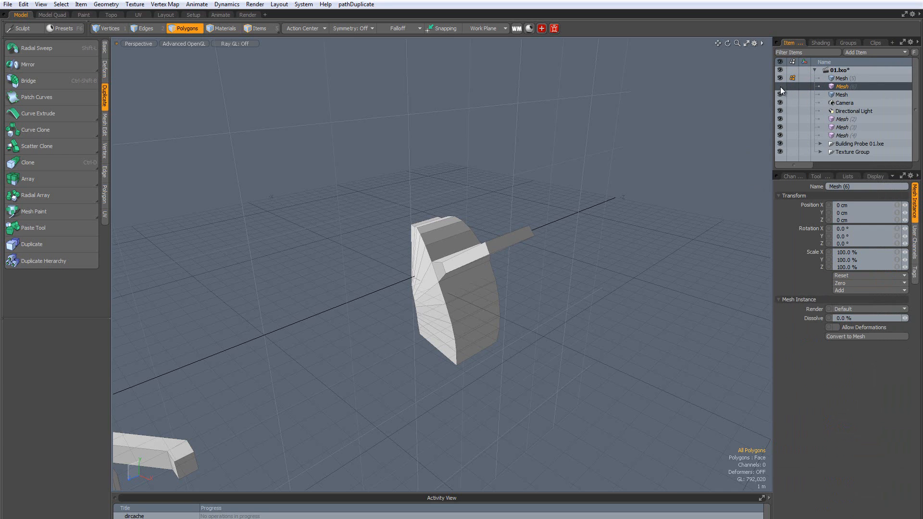
# Try to move the new instance about -2.1 m along X in polygon mode, and delete the instance.
pyautogui.press('w')
pyautogui.moveTo(498, 299); pyautogui.dragTo(473, 289)
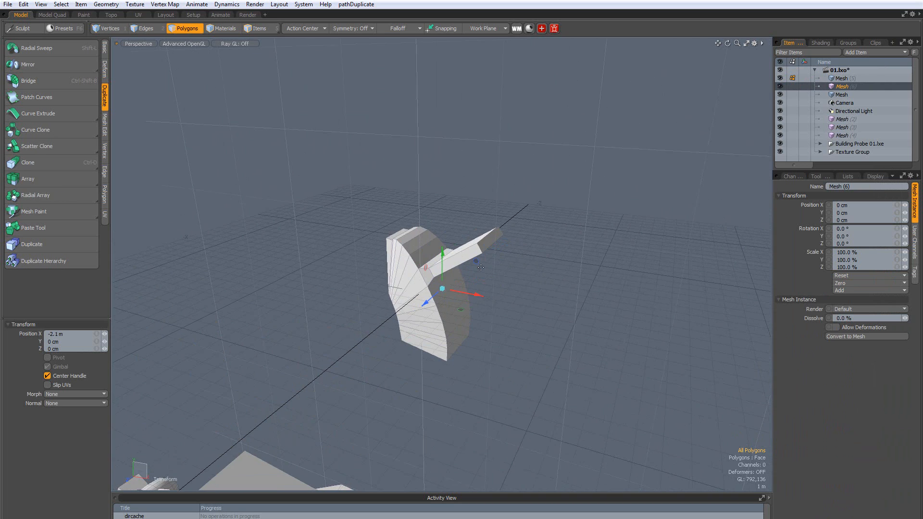
pyautogui.press('space')
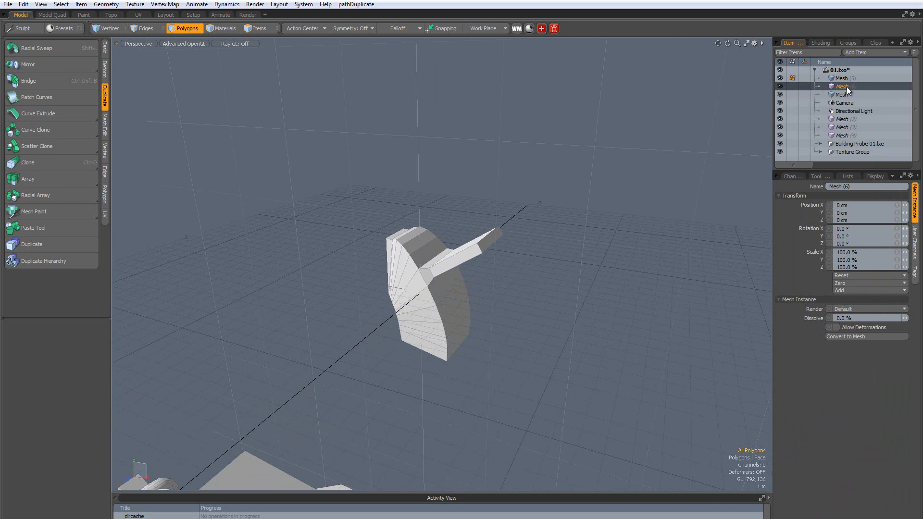
pyautogui.press('Delete')
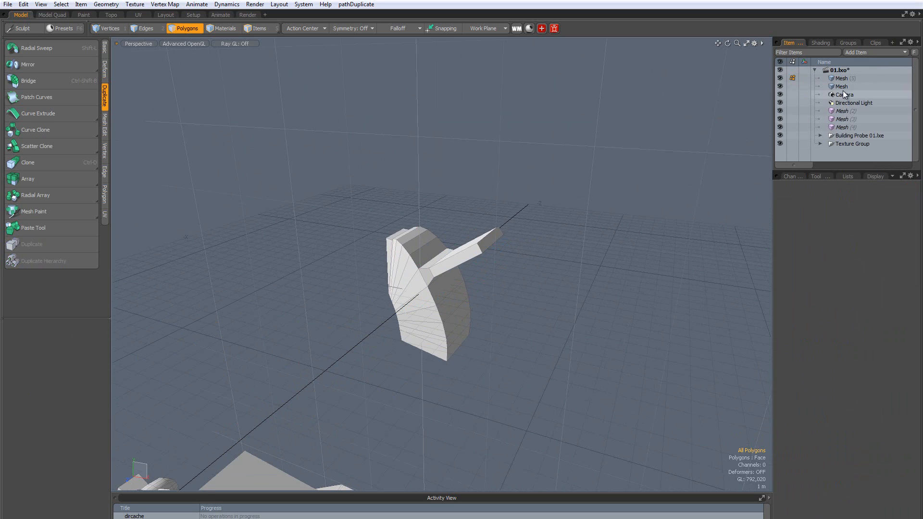
# Create a fresh instance of the pasted mesh and try to move it about 6.95 m along Z in polygon mode.
pyautogui.rightClick(839, 79)
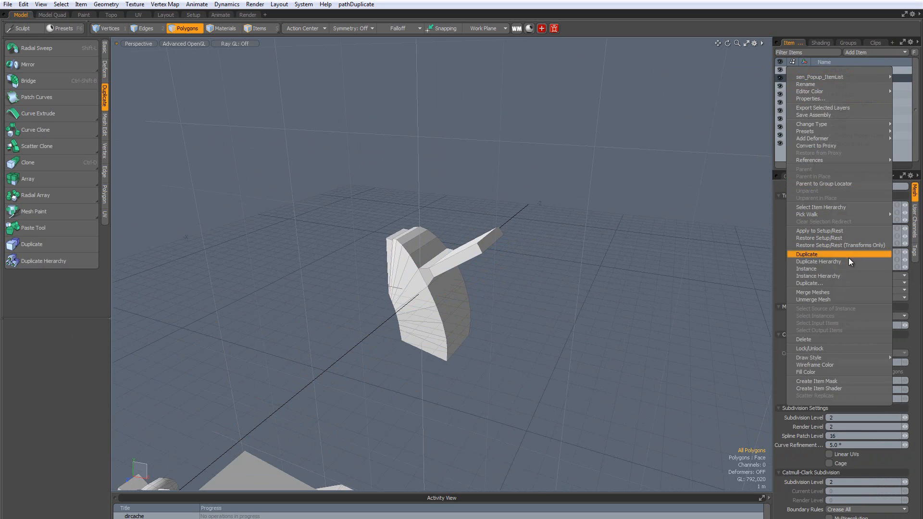
pyautogui.click(830, 276)
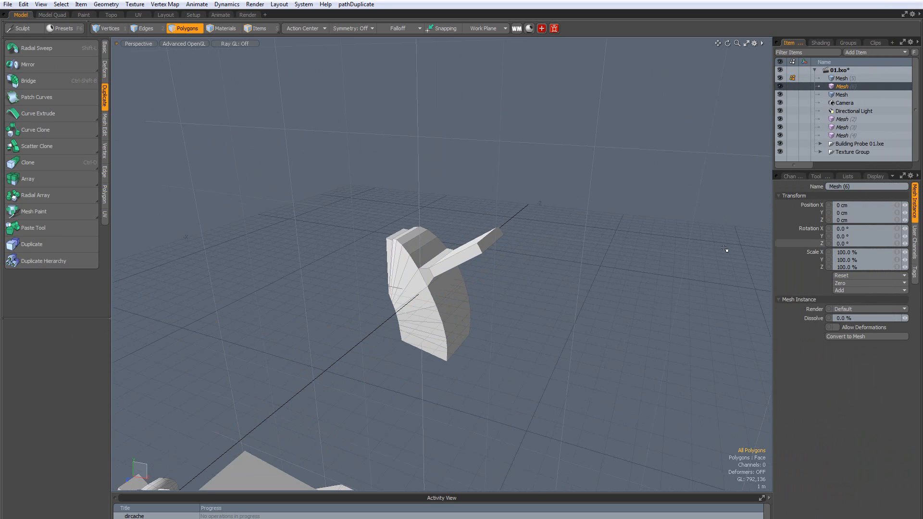
pyautogui.press('y')
pyautogui.moveTo(433, 302); pyautogui.dragTo(617, 325)
pyautogui.scroll(-3, 382, 345)
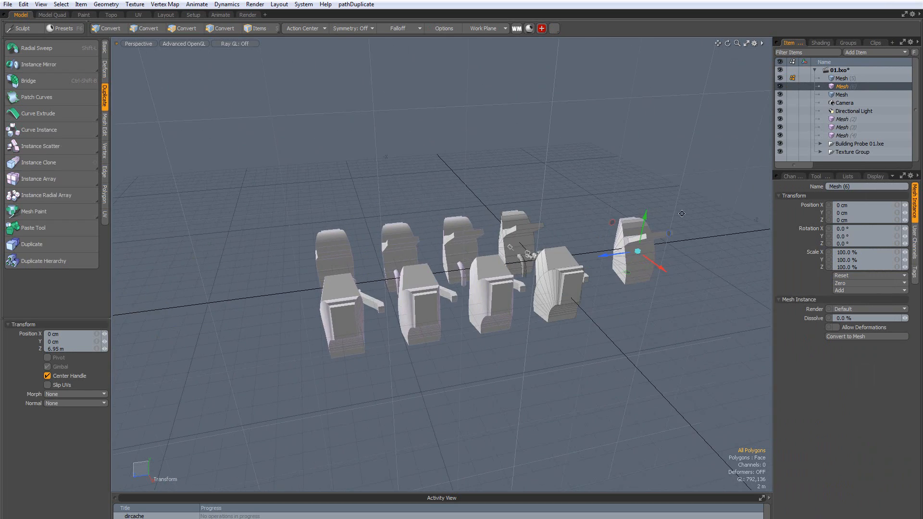
pyautogui.keyDown('alt'); pyautogui.keyDown('shift'); pyautogui.moveTo(681, 213); pyautogui.dragTo(603, 232); pyautogui.keyUp('shift'); pyautogui.keyUp('alt')
pyautogui.scroll(5, 597, 255)
pyautogui.press('space')
pyautogui.click(597, 254)
# Select the pasted source mesh and move its geometry in polygon mode to compare it with its instance.
pyautogui.scroll(4, 529, 288)
pyautogui.keyDown('alt'); pyautogui.moveTo(462, 298); pyautogui.dragTo(544, 318); pyautogui.keyUp('alt')
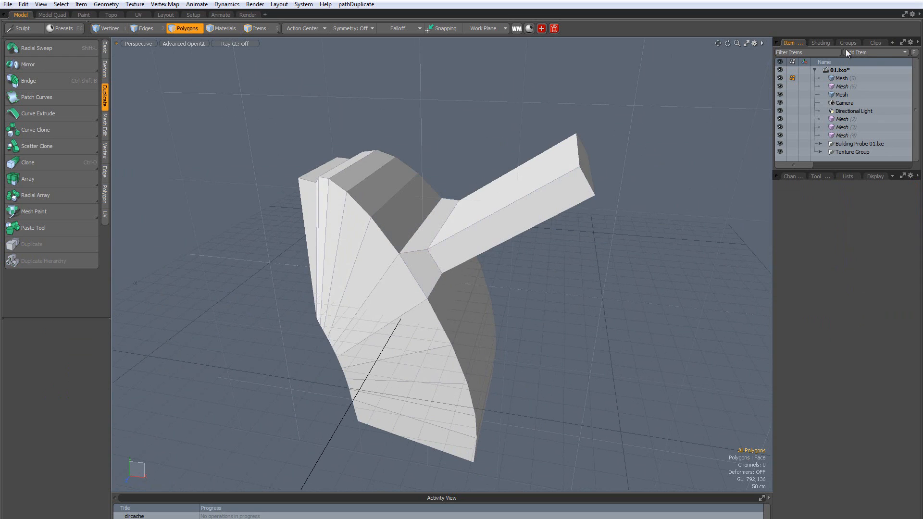
pyautogui.click(842, 79)
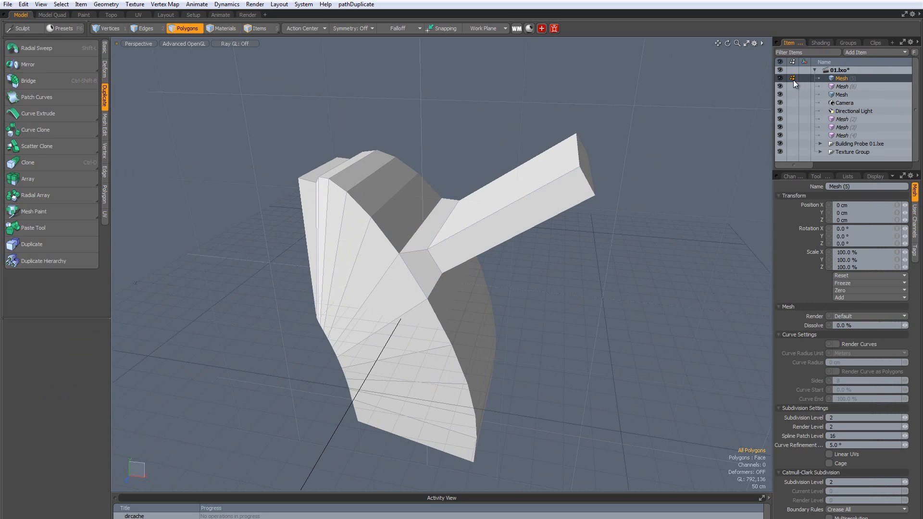
pyautogui.press('w')
pyautogui.moveTo(473, 296); pyautogui.dragTo(330, 276)
pyautogui.press('q')
pyautogui.scroll(-8, 486, 267)
pyautogui.scroll(8, 424, 277)
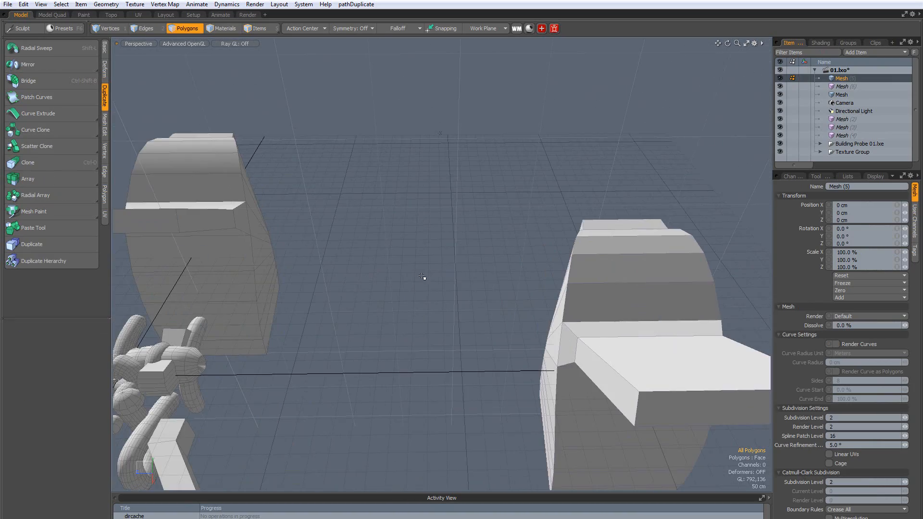
pyautogui.keyDown('alt'); pyautogui.keyDown('shift'); pyautogui.moveTo(576, 311); pyautogui.dragTo(487, 306); pyautogui.keyUp('shift'); pyautogui.keyUp('alt')
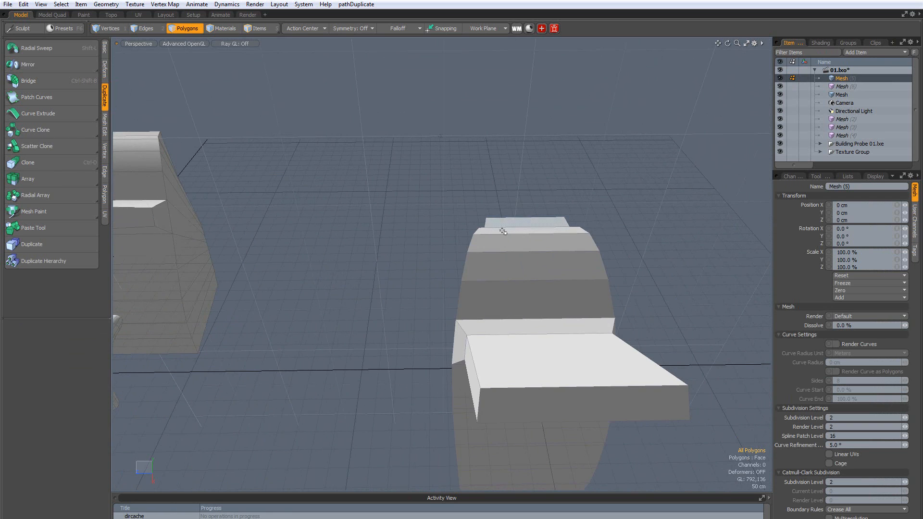
pyautogui.keyDown('alt'); pyautogui.moveTo(426, 312); pyautogui.dragTo(509, 332); pyautogui.keyUp('alt')
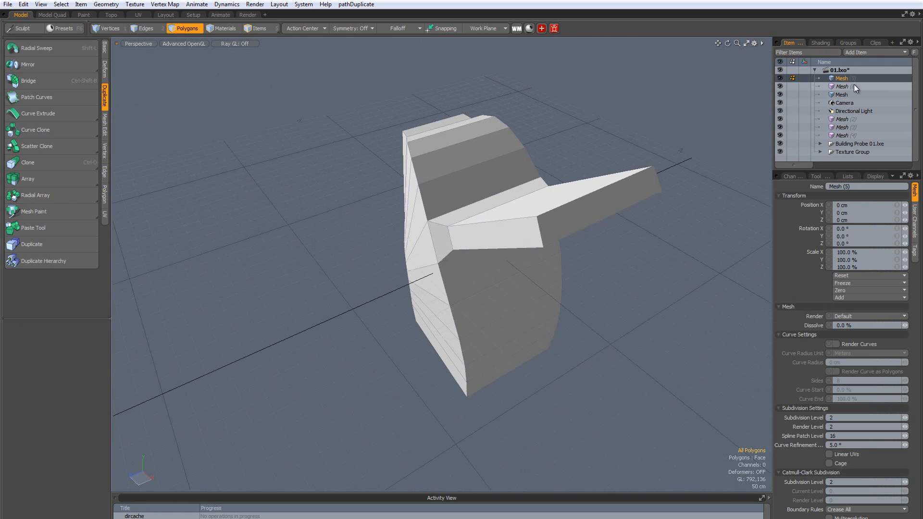
# Select the pasted mesh's instance and try to move it slightly along Z in polygon mode.
pyautogui.click(854, 85)
pyautogui.click(854, 79)
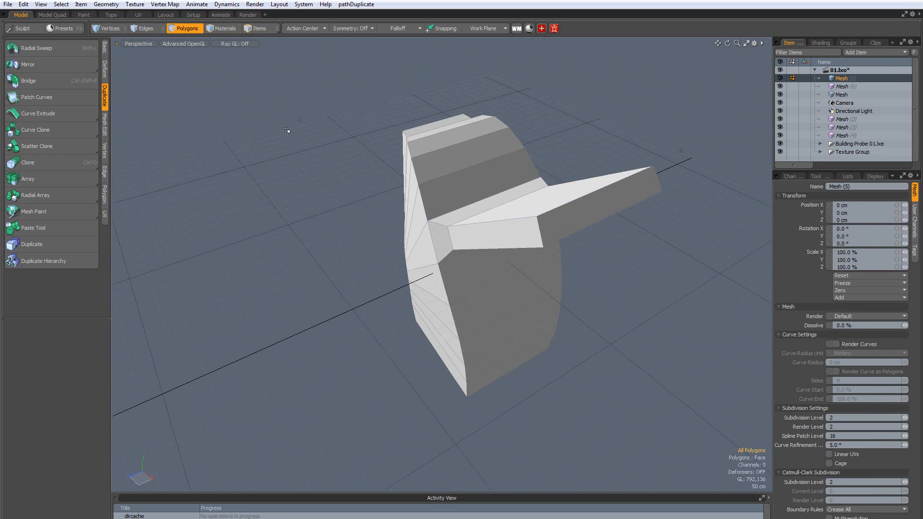
pyautogui.click(844, 90)
pyautogui.press('y')
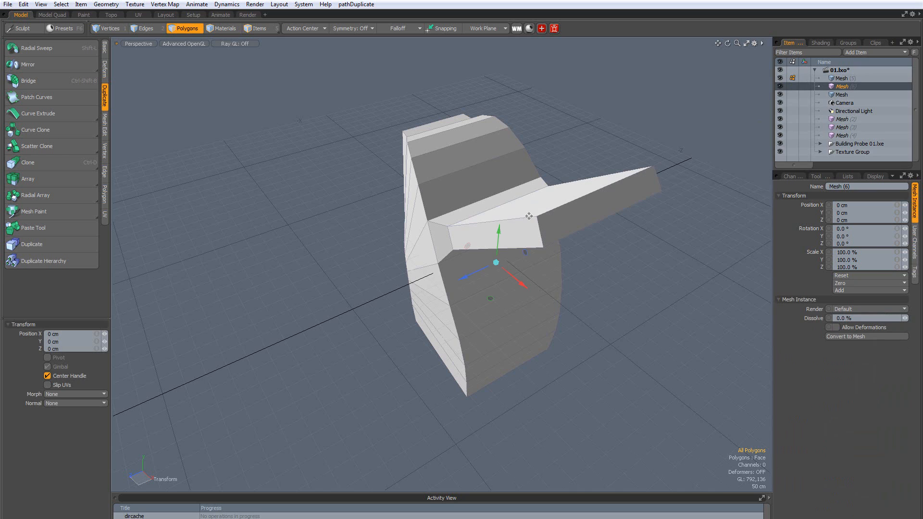
pyautogui.moveTo(479, 271); pyautogui.dragTo(500, 261)
pyautogui.press('space')
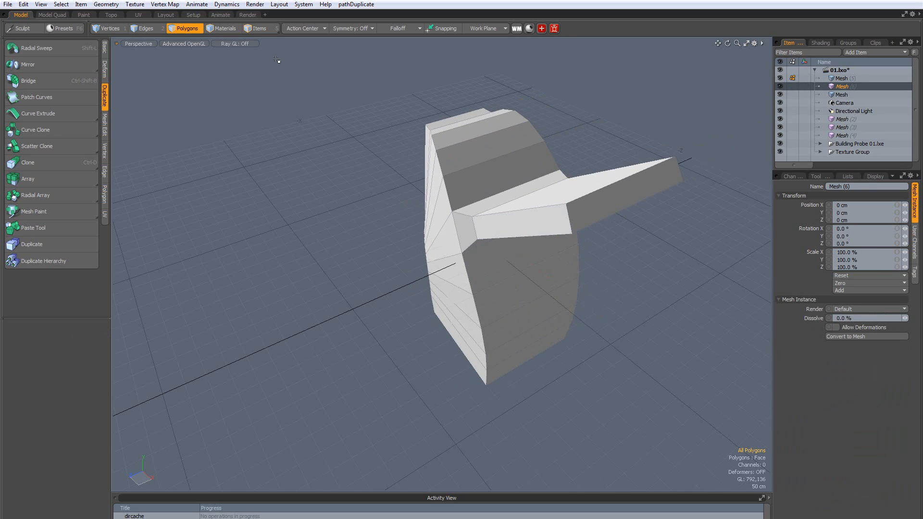
# Switch to item selection mode and try to transform the pasted mesh's instance, ending with nothing selected.
pyautogui.click(263, 27)
pyautogui.click(541, 216)
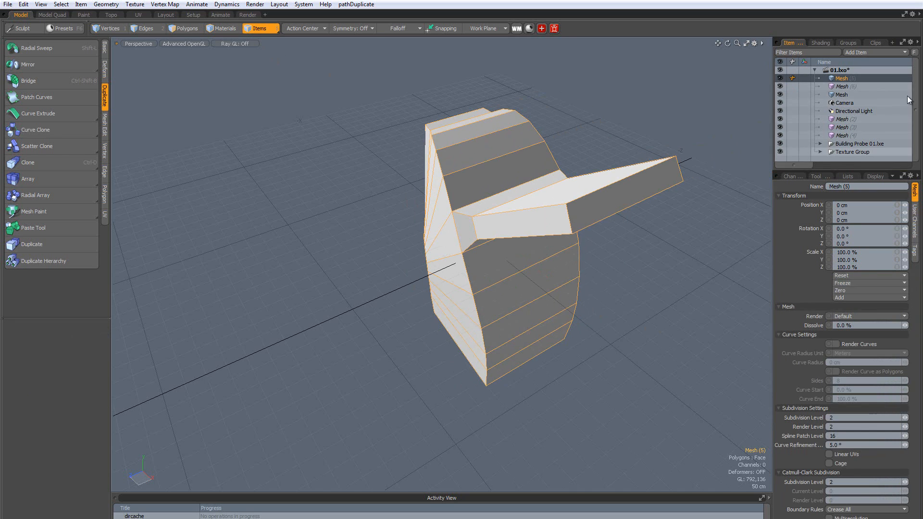
pyautogui.click(873, 86)
pyautogui.press('y')
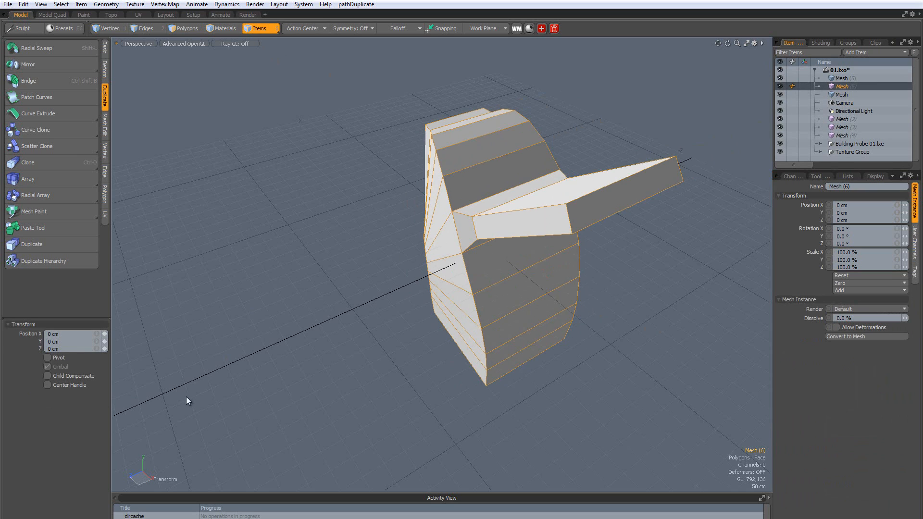
pyautogui.click(439, 307)
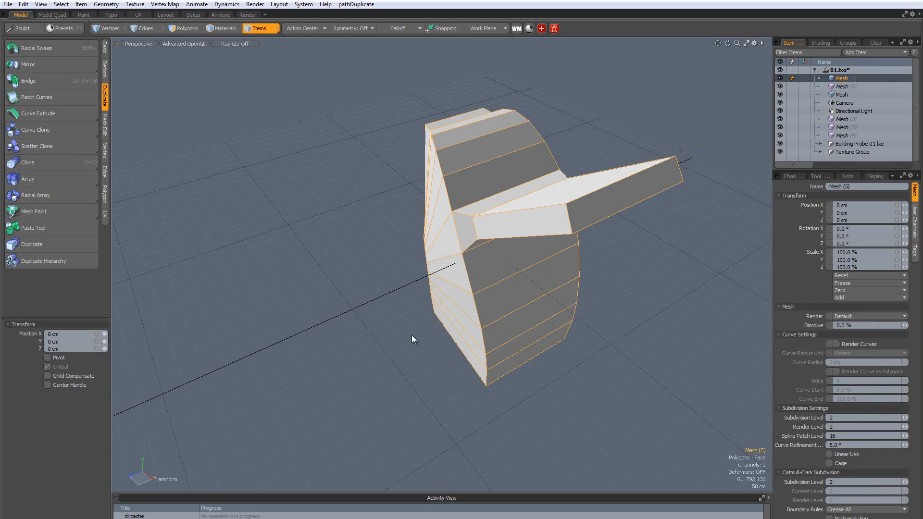
pyautogui.click(858, 86)
pyautogui.press('q')
pyautogui.click(641, 229)
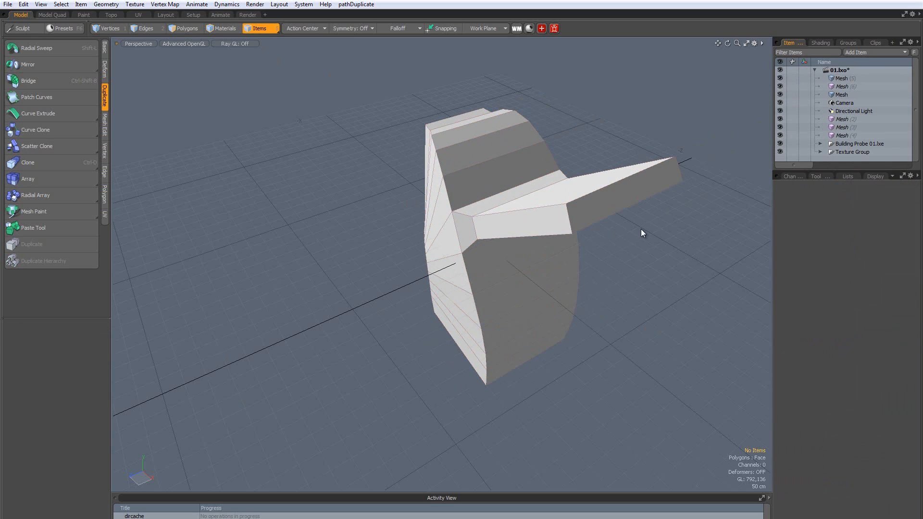
# Select the instance, set the action center to Selection, and move the instance to about -6.48 m in Z.
pyautogui.click(840, 87)
pyautogui.click(325, 29)
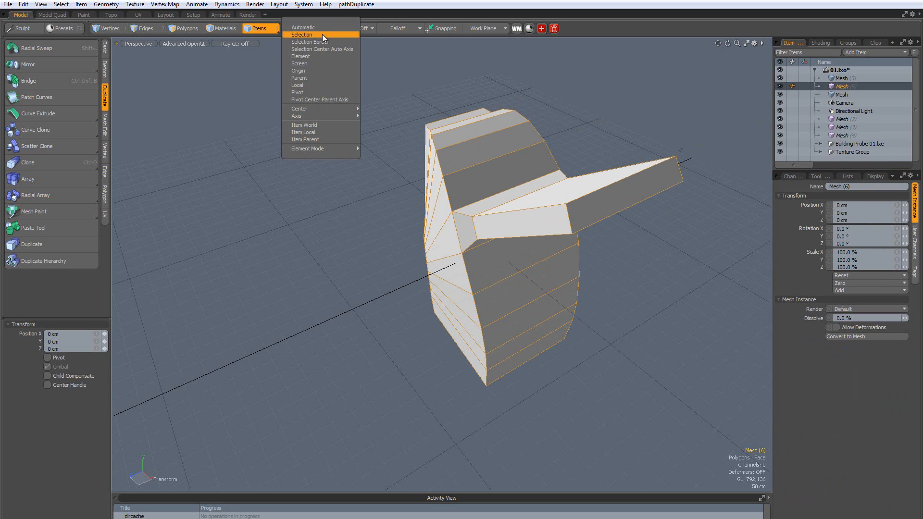
pyautogui.click(323, 34)
pyautogui.click(278, 210)
pyautogui.moveTo(261, 215); pyautogui.dragTo(411, 141)
pyautogui.press('q')
pyautogui.press('q')
pyautogui.scroll(-2, 531, 135)
pyautogui.keyDown('alt'); pyautogui.keyDown('shift'); pyautogui.moveTo(598, 207); pyautogui.dragTo(499, 226); pyautogui.keyUp('shift'); pyautogui.keyUp('alt')
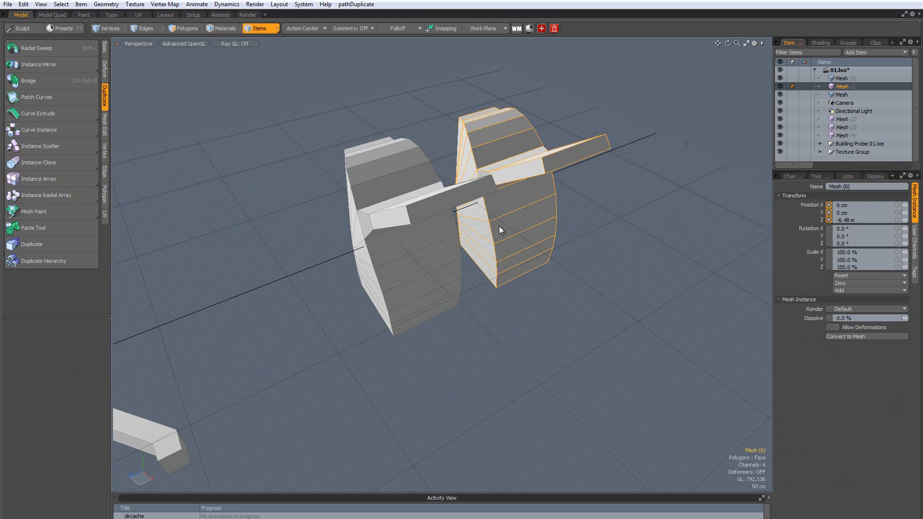
# Clear the selection, reselect the instance from the item list, and nudge it slightly with the Transform tool in item mode.
pyautogui.press('Escape')
pyautogui.scroll(2, 527, 164)
pyautogui.keyDown('alt'); pyautogui.moveTo(403, 185); pyautogui.dragTo(448, 202); pyautogui.keyUp('alt')
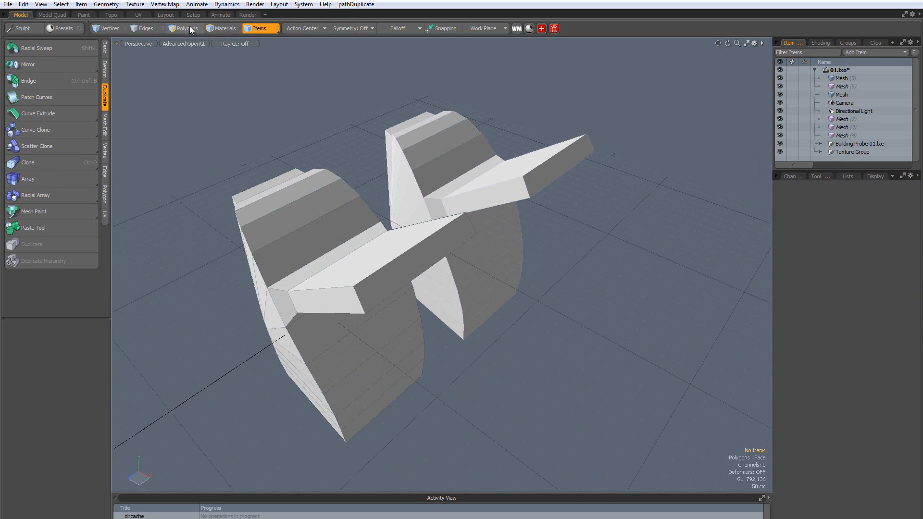
pyautogui.click(836, 87)
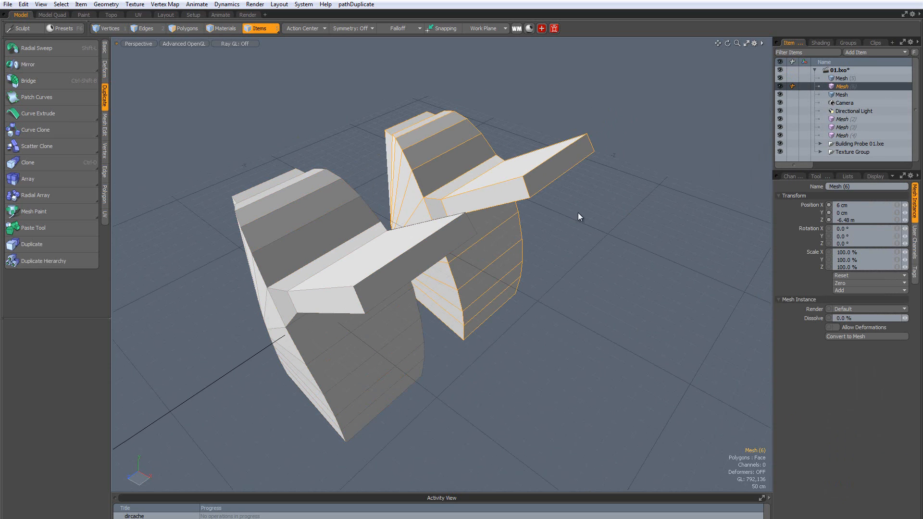
pyautogui.press('w')
pyautogui.scroll(-5, 558, 198)
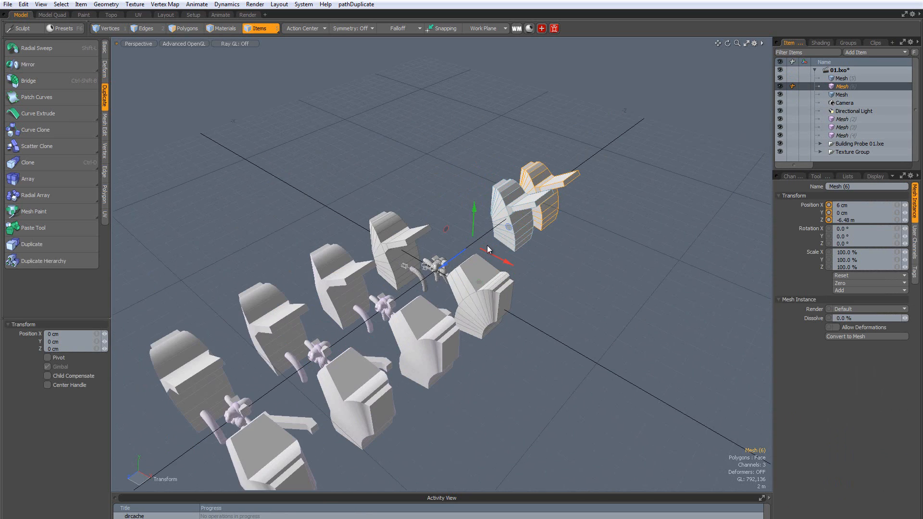
pyautogui.moveTo(493, 257)
pyautogui.mouseDown()
pyautogui.moveTo(536, 278)
pyautogui.moveTo(493, 254)
pyautogui.mouseUp()
pyautogui.press('space')
# Select two side polygons of the pasted source mesh in polygon mode, bevel them outward into a block, and clear the selection.
pyautogui.scroll(5, 563, 202)
pyautogui.click(563, 201)
pyautogui.scroll(4, 563, 202)
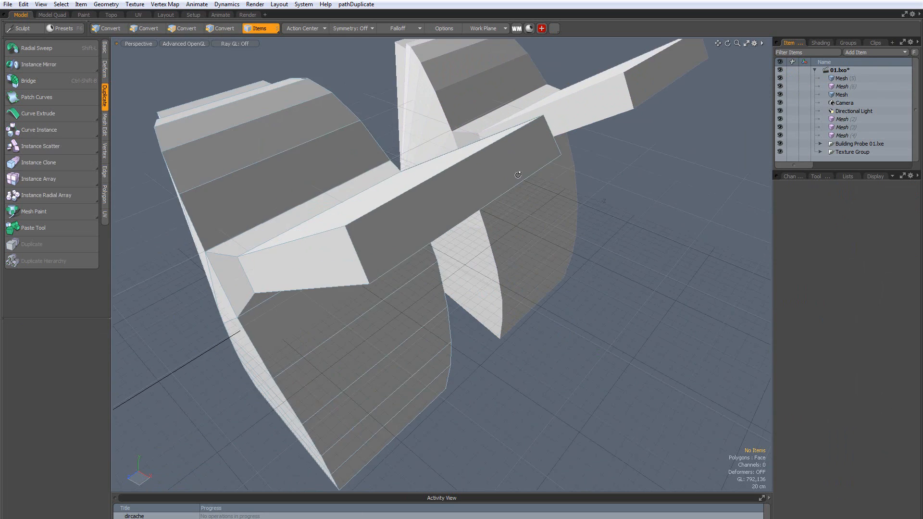
pyautogui.keyDown('alt'); pyautogui.moveTo(560, 231); pyautogui.dragTo(449, 297); pyautogui.keyUp('alt')
pyautogui.click(391, 285)
pyautogui.click(182, 28)
pyautogui.click(378, 263)
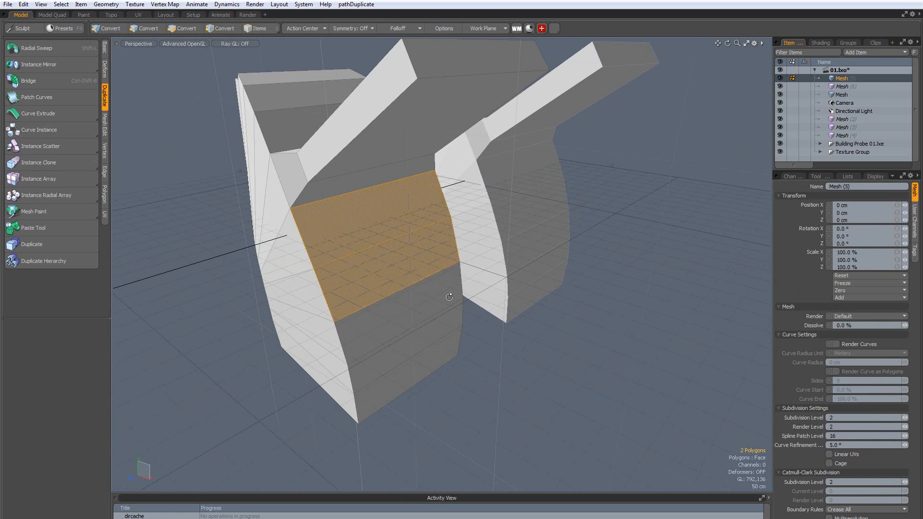
pyautogui.press('b')
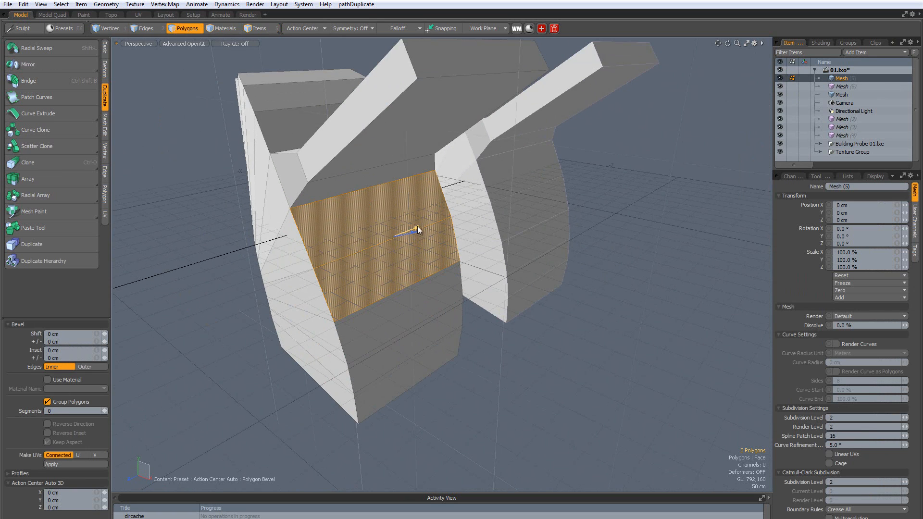
pyautogui.moveTo(417, 226); pyautogui.dragTo(518, 208)
pyautogui.keyDown('alt'); pyautogui.moveTo(636, 235); pyautogui.dragTo(461, 217); pyautogui.keyUp('alt')
pyautogui.press('Escape')
pyautogui.press('Escape')
pyautogui.scroll(-3, 542, 223)
pyautogui.keyDown('alt'); pyautogui.moveTo(404, 277); pyautogui.dragTo(542, 348); pyautogui.keyUp('alt')
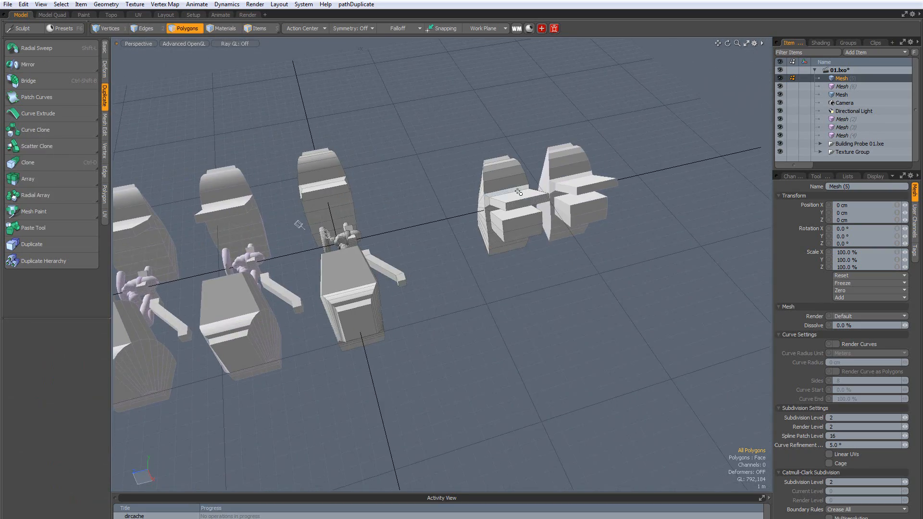
# Delete all geometry of the pasted source mesh and activate the Cube primitive tool.
pyautogui.doubleClick(518, 188)
pyautogui.press('Delete')
pyautogui.keyDown('alt'); pyautogui.moveTo(527, 166); pyautogui.dragTo(387, 98); pyautogui.keyUp('alt')
pyautogui.click(105, 48)
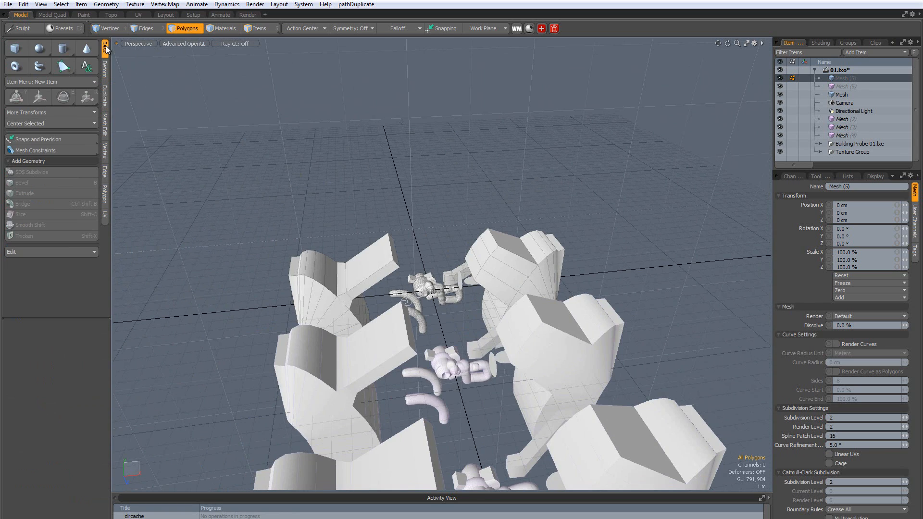
pyautogui.click(17, 48)
pyautogui.moveTo(284, 145)
pyautogui.keyDown('alt'); pyautogui.mouseDown()
pyautogui.moveTo(350, 243)
pyautogui.moveTo(321, 196)
pyautogui.moveTo(318, 203)
pyautogui.mouseUp(); pyautogui.keyUp('alt')
pyautogui.moveTo(298, 130)
pyautogui.mouseDown()
pyautogui.moveTo(323, 162)
pyautogui.moveTo(412, 219)
pyautogui.moveTo(412, 172)
pyautogui.moveTo(220, 106)
pyautogui.mouseUp()
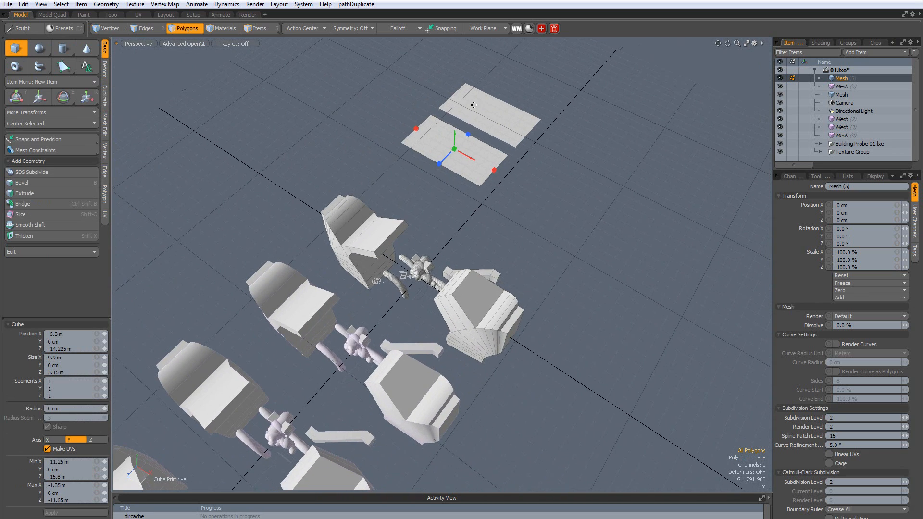
pyautogui.scroll(4, 483, 111)
pyautogui.hotkey('ctrl', 'z')
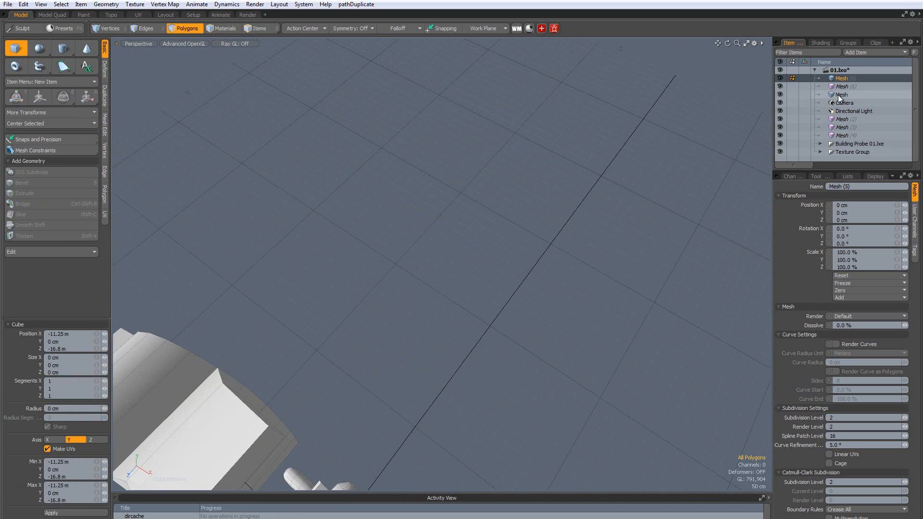
# Delete the leftover instance of the emptied mesh and make the emptied source mesh active again.
pyautogui.click(845, 88)
pyautogui.press('Delete')
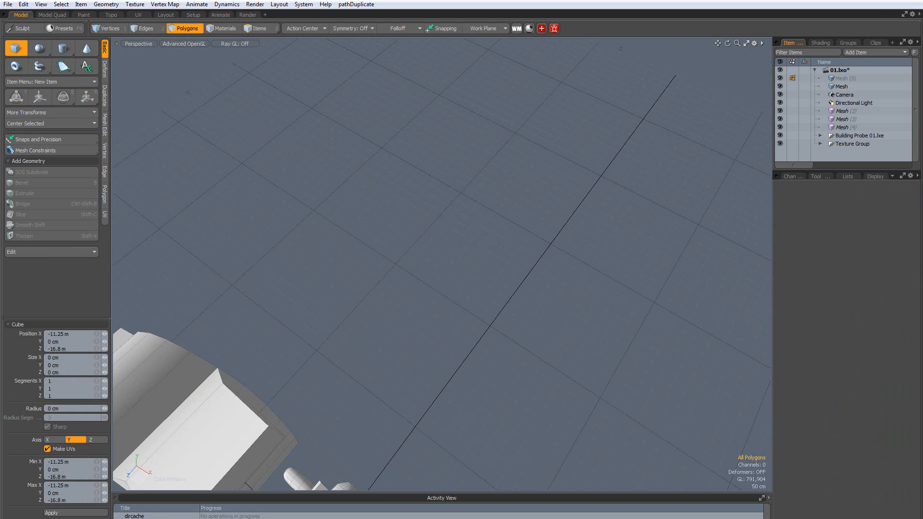
pyautogui.click(861, 79)
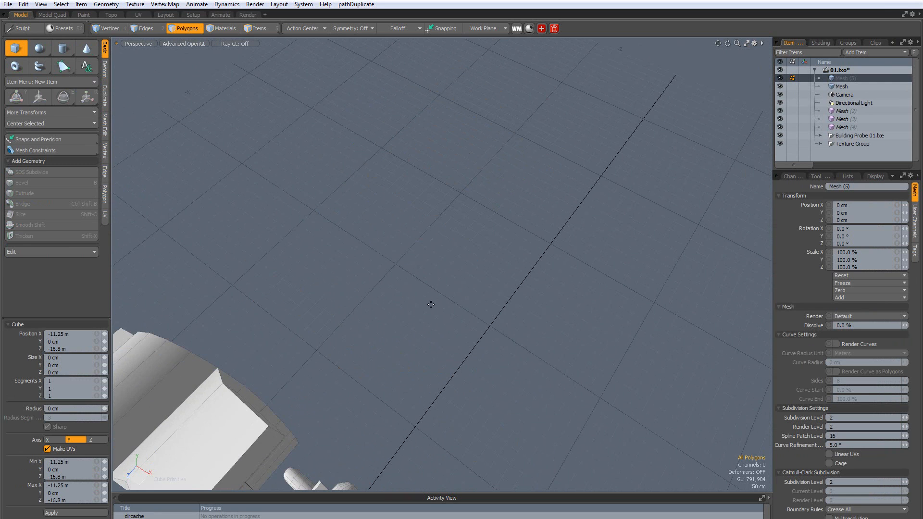
# Draw a tall box in the empty source mesh with a base about 3.28 m in X by 3.76 m in Z.
pyautogui.moveTo(405, 280)
pyautogui.mouseDown()
pyautogui.moveTo(513, 374)
pyautogui.moveTo(409, 403)
pyautogui.moveTo(406, 388)
pyautogui.mouseUp()
pyautogui.moveTo(407, 389)
pyautogui.keyDown('alt'); pyautogui.mouseDown()
pyautogui.moveTo(389, 252)
pyautogui.moveTo(365, 226)
pyautogui.mouseUp(); pyautogui.keyUp('alt')
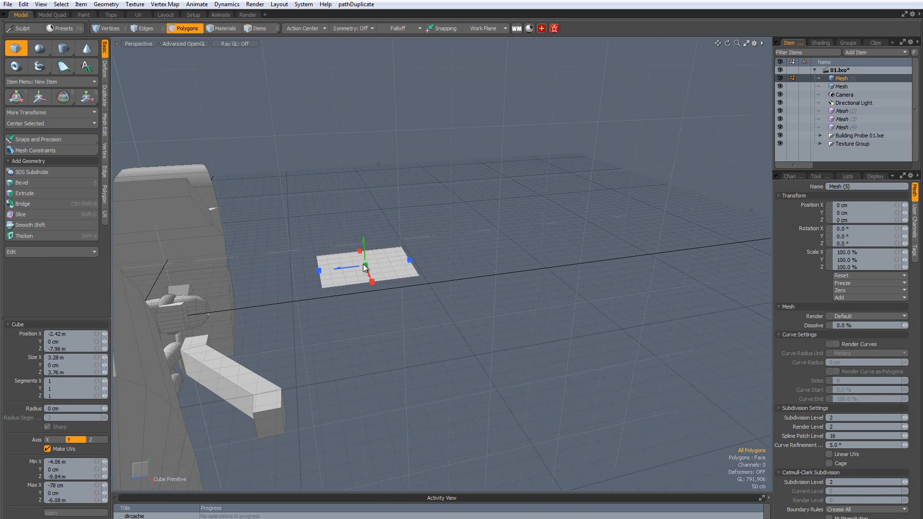
pyautogui.moveTo(364, 266); pyautogui.dragTo(453, 212)
pyautogui.press('space')
# Select all the box's polygons and create a mirrored instance of the box with Instance Mirror on the X axis.
pyautogui.doubleClick(481, 187)
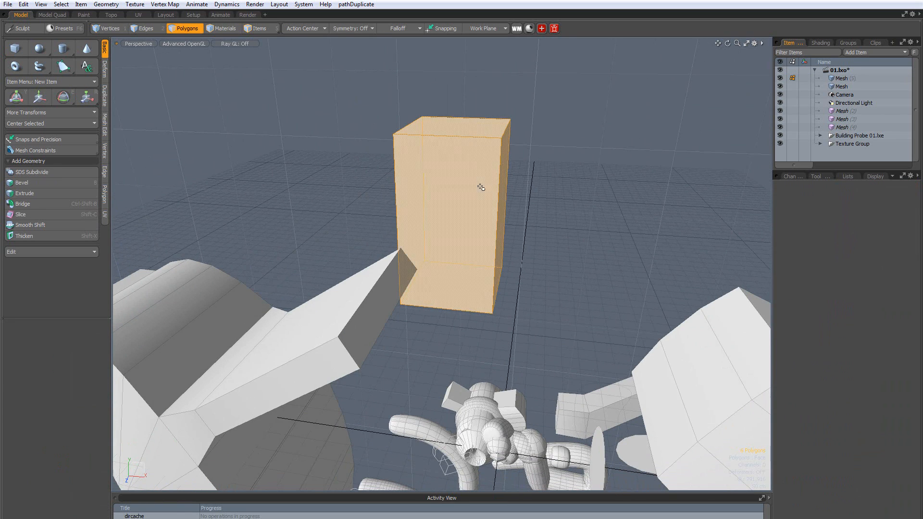
pyautogui.click(105, 92)
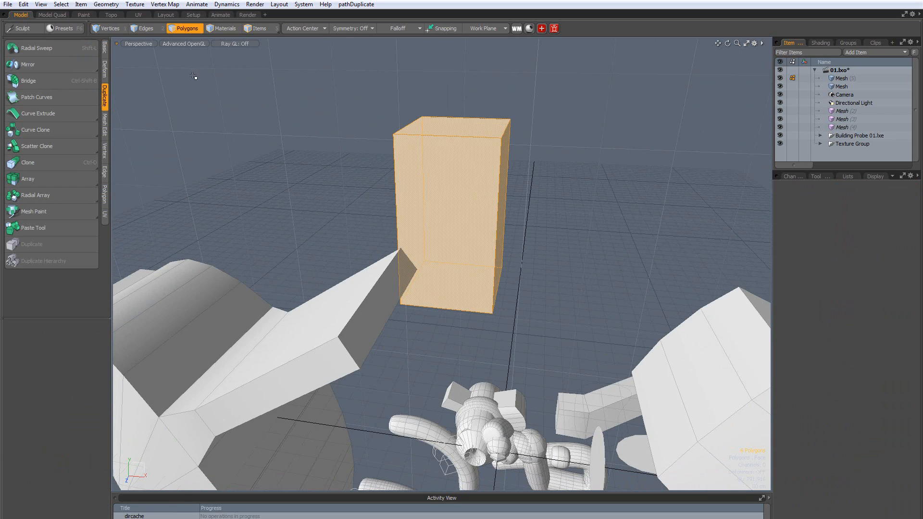
pyautogui.press('alt')
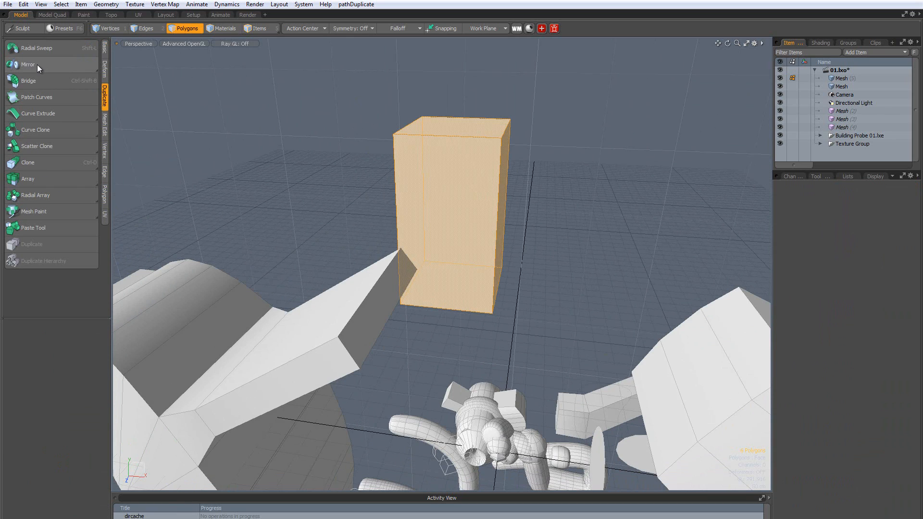
pyautogui.keyDown('alt'); pyautogui.moveTo(550, 224); pyautogui.dragTo(439, 239); pyautogui.keyUp('alt')
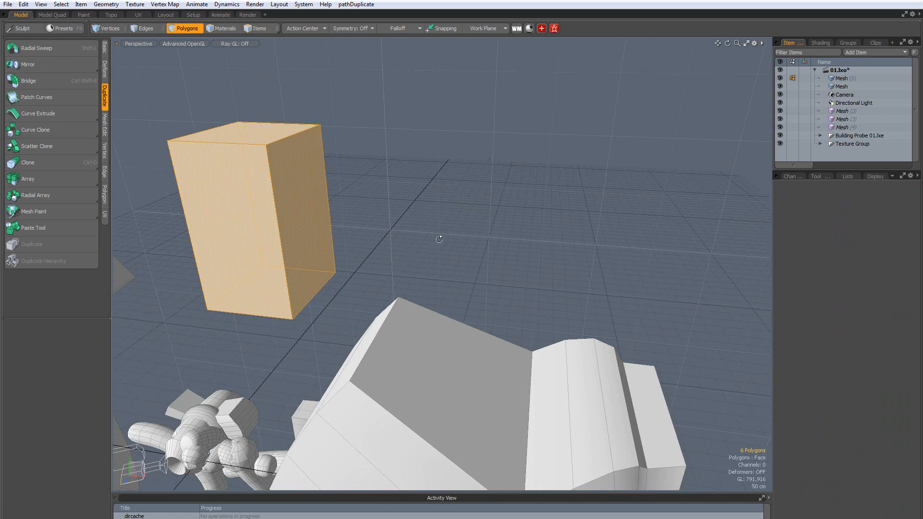
pyautogui.press('alt')
pyautogui.keyDown('ctrl'); pyautogui.click(34, 66); pyautogui.keyUp('ctrl')
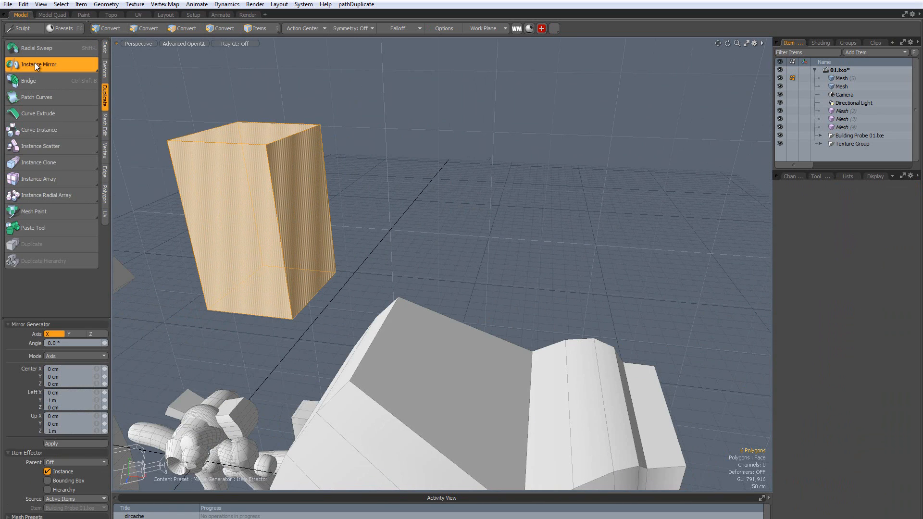
pyautogui.click(339, 290)
pyautogui.keyDown('alt'); pyautogui.moveTo(169, 318); pyautogui.dragTo(367, 303); pyautogui.keyUp('alt')
pyautogui.press('q')
pyautogui.scroll(-3, 351, 307)
pyautogui.click(367, 304)
pyautogui.scroll(3, 323, 279)
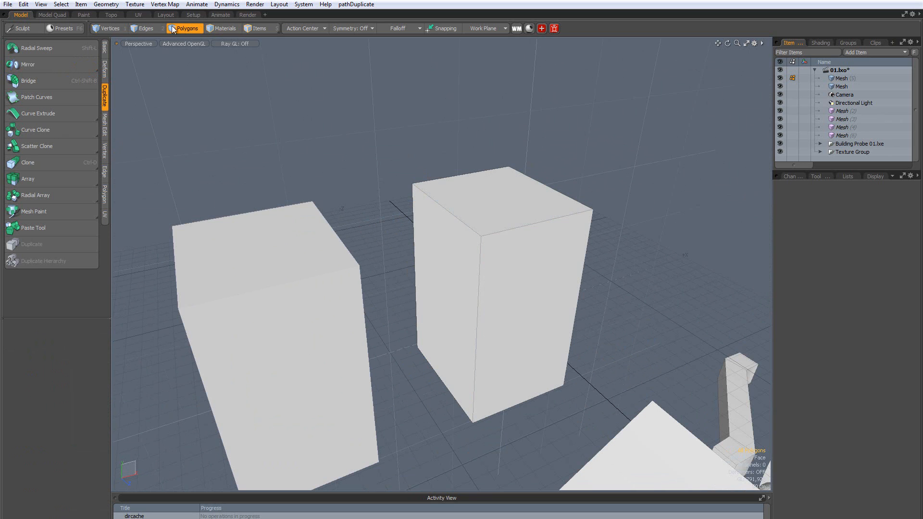
# Select the whole source box in polygon mode and move it about 1.5 m along Z and slightly along X.
pyautogui.doubleClick(498, 220)
pyautogui.keyDown('alt'); pyautogui.moveTo(499, 219); pyautogui.dragTo(438, 370); pyautogui.keyUp('alt')
pyautogui.press('w')
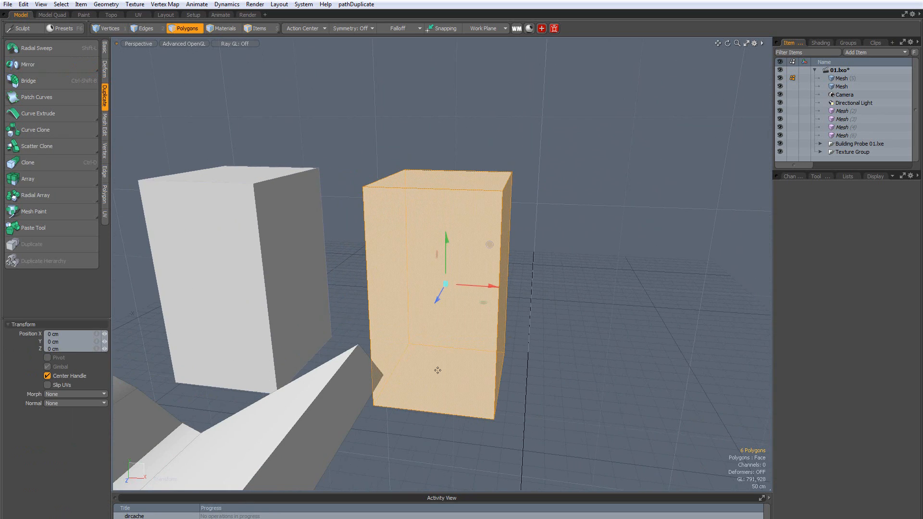
pyautogui.moveTo(437, 301); pyautogui.dragTo(463, 288)
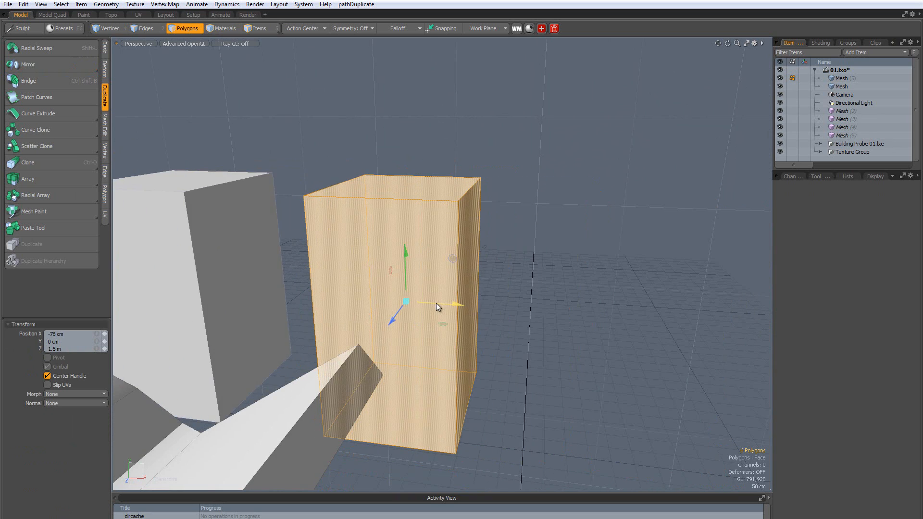
pyautogui.press('space')
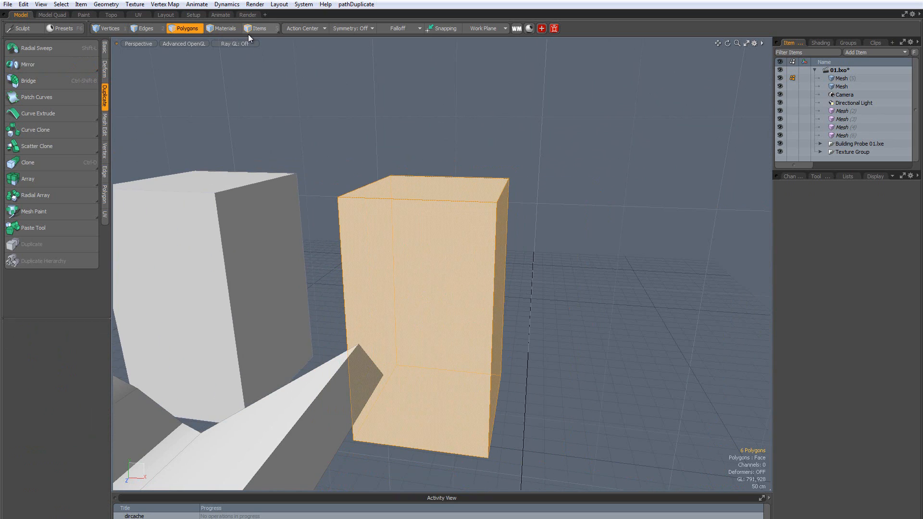
# Select the source box's front face and move it inward along Z to make the box thinner.
pyautogui.click(390, 228)
pyautogui.keyDown('alt'); pyautogui.moveTo(509, 283); pyautogui.dragTo(338, 231); pyautogui.keyUp('alt')
pyautogui.press('w')
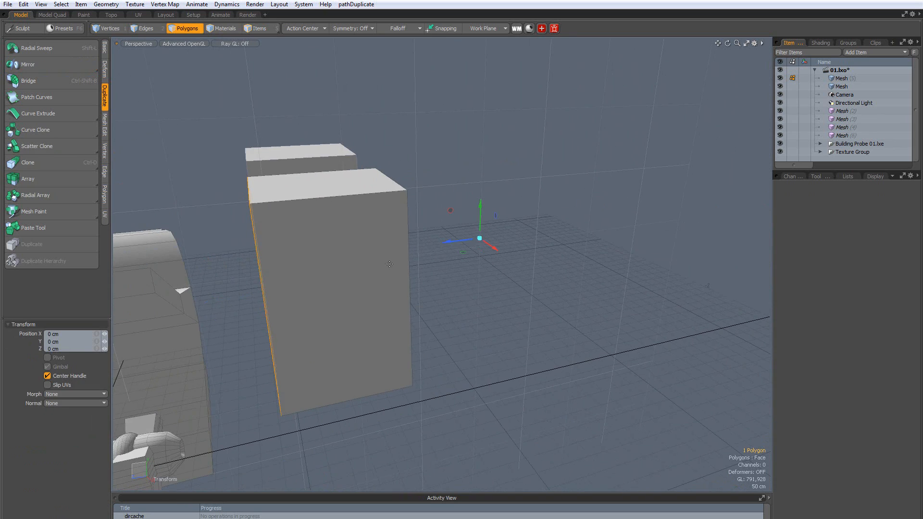
pyautogui.moveTo(453, 242); pyautogui.dragTo(499, 241)
pyautogui.press('space')
pyautogui.scroll(3, 388, 226)
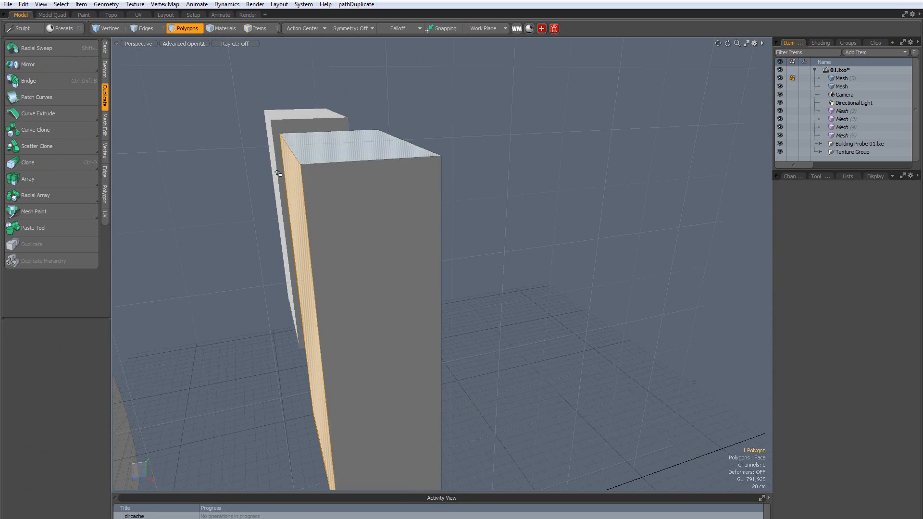
pyautogui.keyDown('alt'); pyautogui.moveTo(317, 235); pyautogui.dragTo(620, 264); pyautogui.keyUp('alt')
pyautogui.scroll(-4, 474, 255)
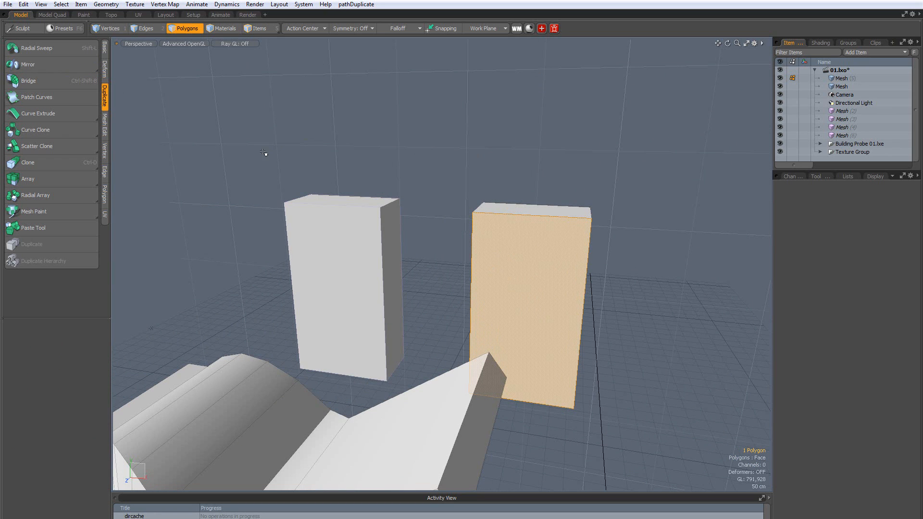
# Select the source box's upper front edge and bevel it into a wide sloped face.
pyautogui.keyDown('alt'); pyautogui.moveTo(577, 270); pyautogui.dragTo(488, 219); pyautogui.keyUp('alt')
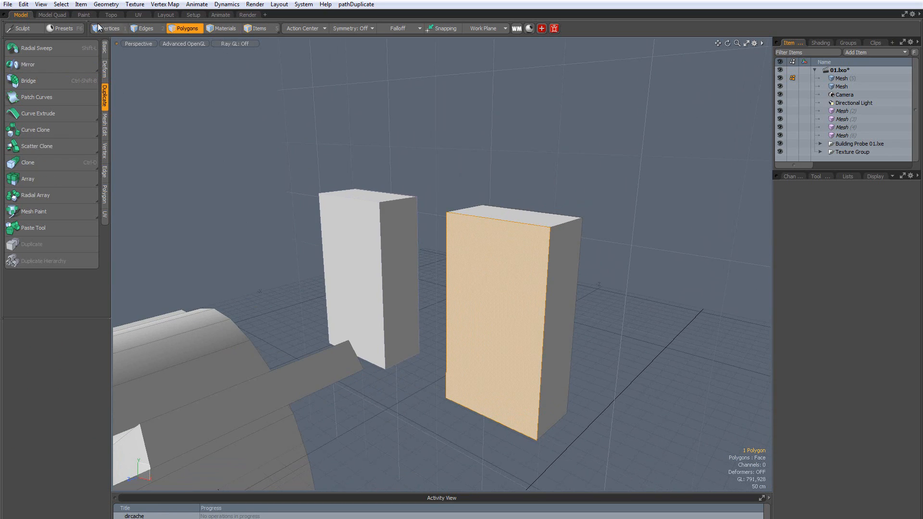
pyautogui.click(143, 28)
pyautogui.press('b')
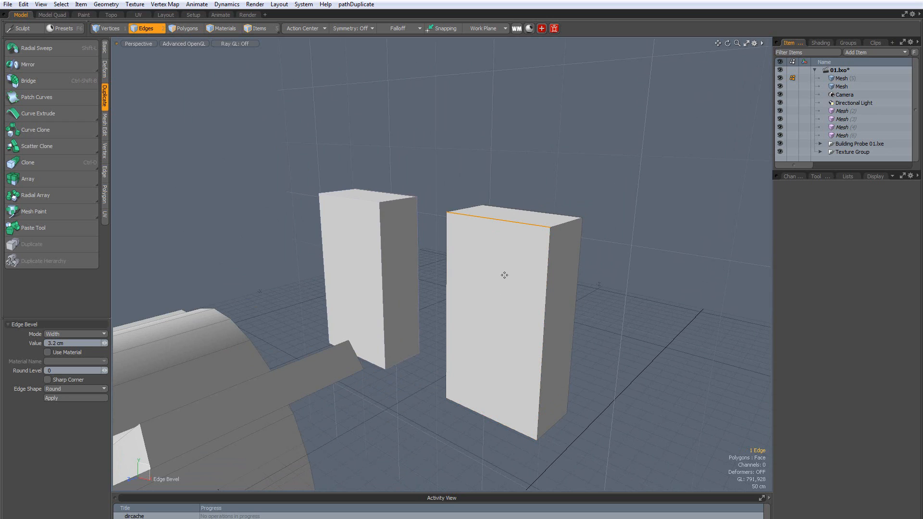
pyautogui.moveTo(552, 190); pyautogui.dragTo(559, 211)
pyautogui.press('space')
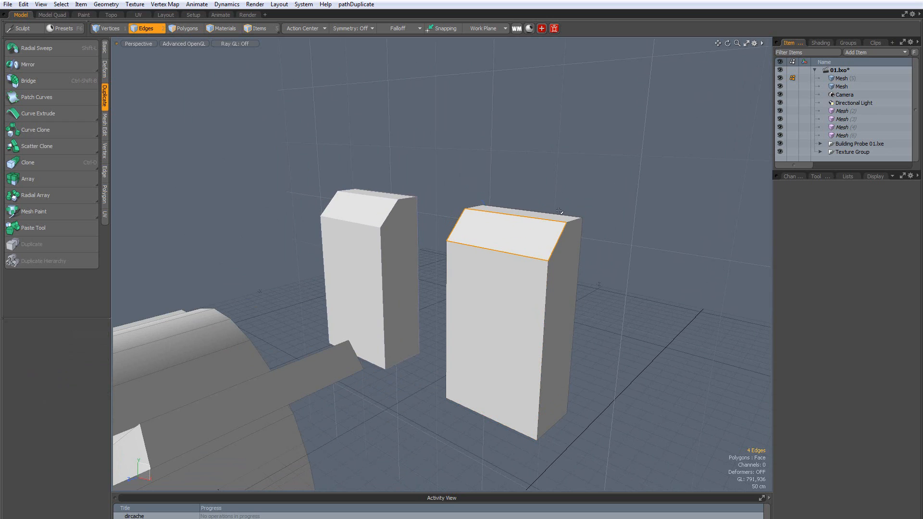
# Bevel the sloped polygon to inset and sink it, and bevel again with about 10 cm inset to raise an inner panel.
pyautogui.press('3')
pyautogui.click(517, 235)
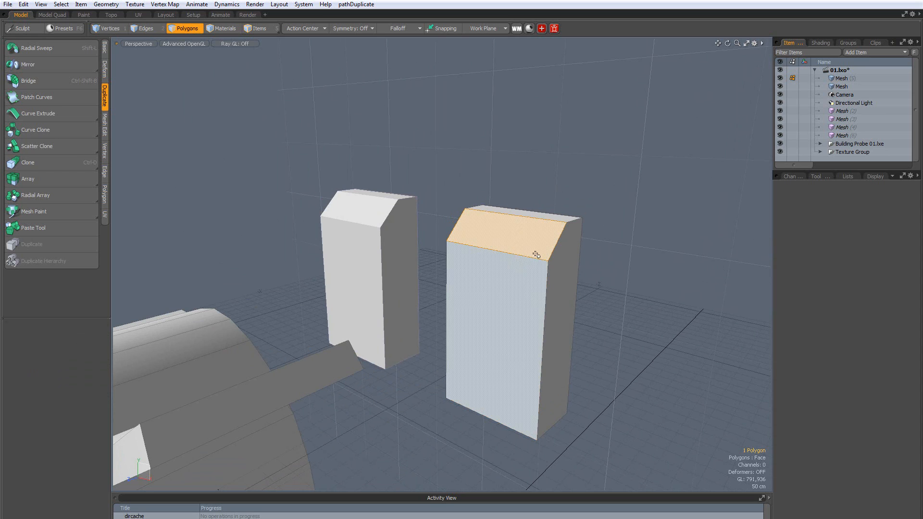
pyautogui.press('b')
pyautogui.moveTo(551, 239); pyautogui.dragTo(543, 239)
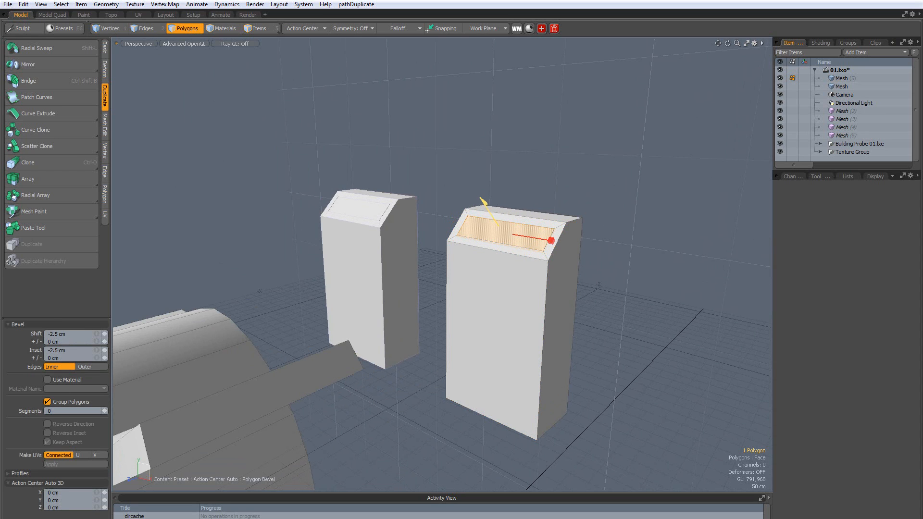
pyautogui.moveTo(483, 201); pyautogui.dragTo(494, 219)
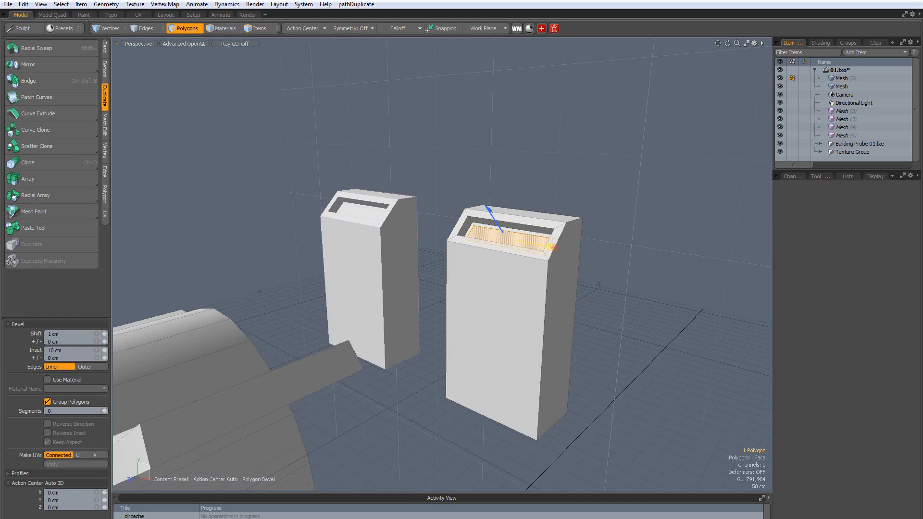
pyautogui.moveTo(491, 215); pyautogui.dragTo(488, 208)
pyautogui.press('space')
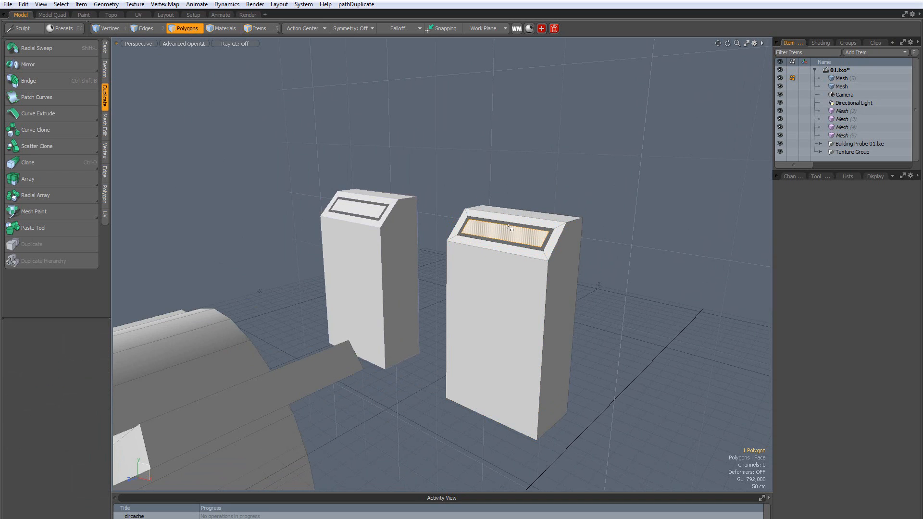
# Select the edges around the source box's raised inner panel in edge mode and bevel them.
pyautogui.scroll(4, 508, 226)
pyautogui.click(313, 81)
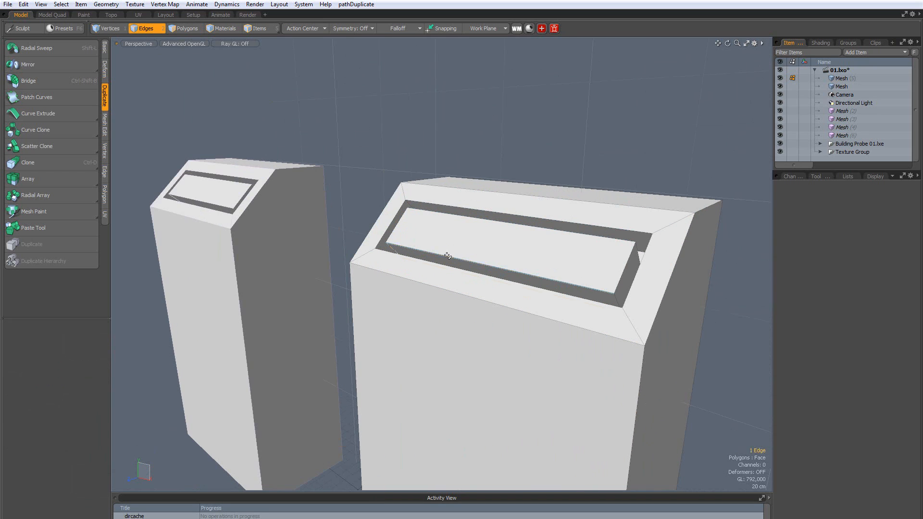
pyautogui.scroll(3, 617, 281)
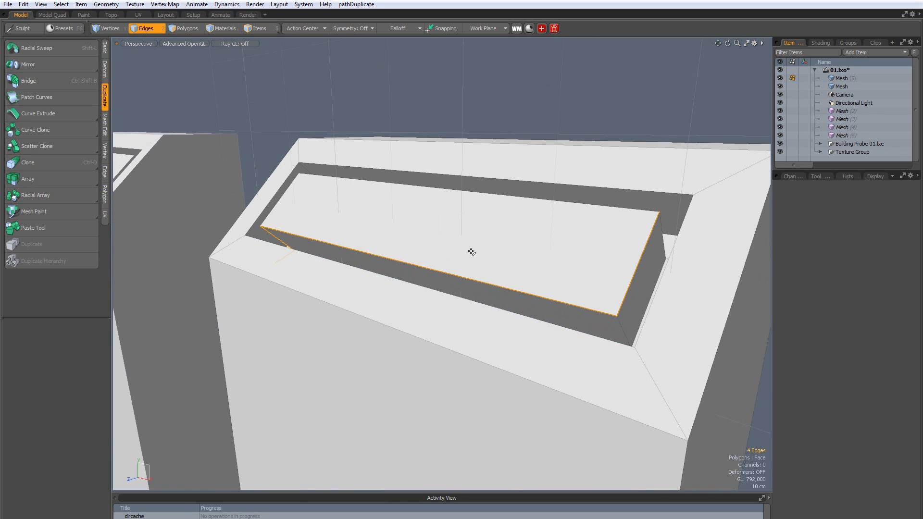
pyautogui.keyDown('alt'); pyautogui.moveTo(298, 216); pyautogui.dragTo(442, 243); pyautogui.keyUp('alt')
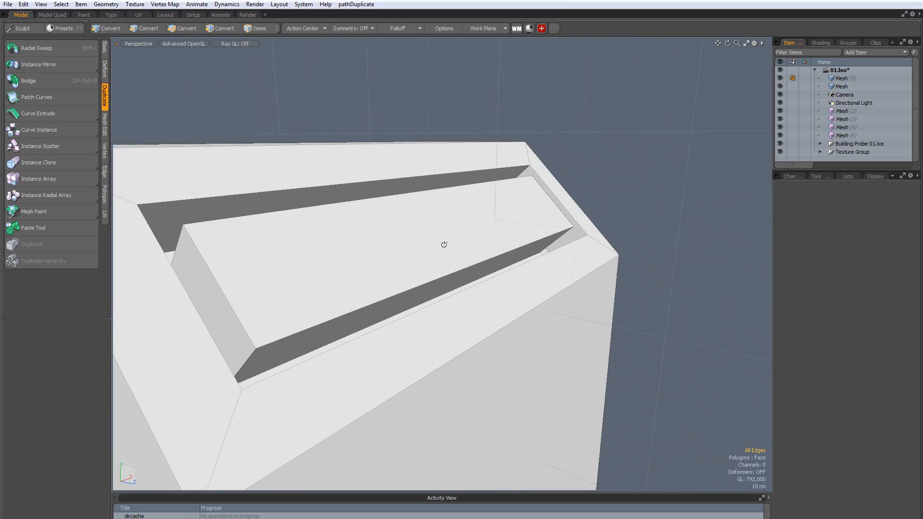
pyautogui.click(194, 245)
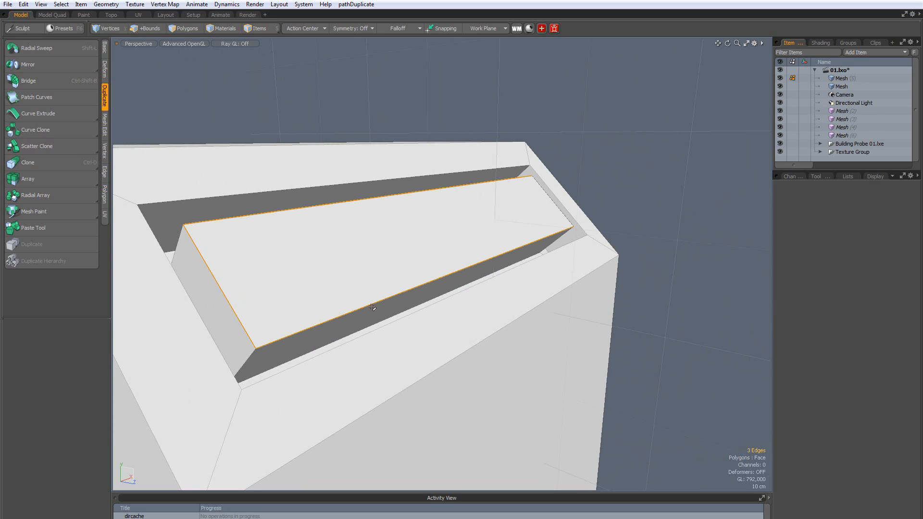
pyautogui.keyDown('alt'); pyautogui.moveTo(480, 307); pyautogui.dragTo(455, 184); pyautogui.keyUp('alt')
pyautogui.press('b')
pyautogui.press('q')
pyautogui.click(494, 209)
# Apply a Radial Array to the source box around the Y axis with a count of 7.
pyautogui.scroll(-5, 495, 210)
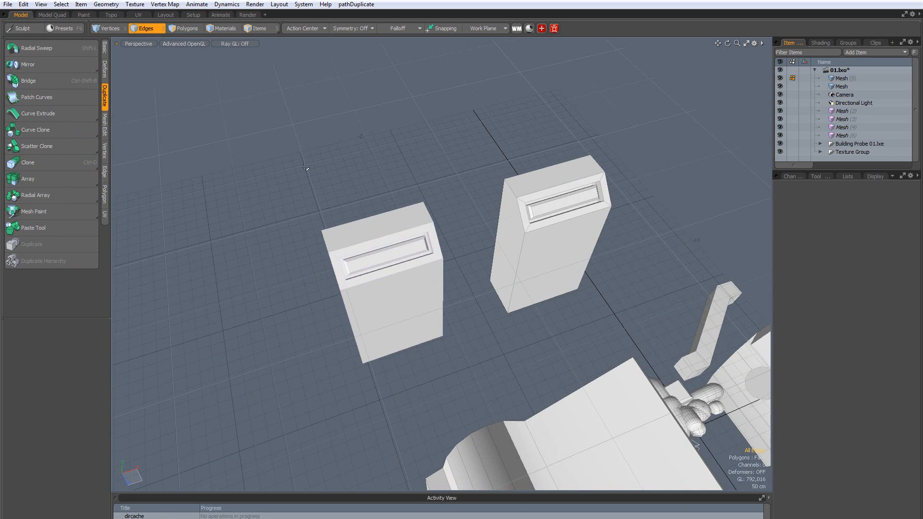
pyautogui.keyDown('alt'); pyautogui.moveTo(306, 168); pyautogui.dragTo(346, 242); pyautogui.keyUp('alt')
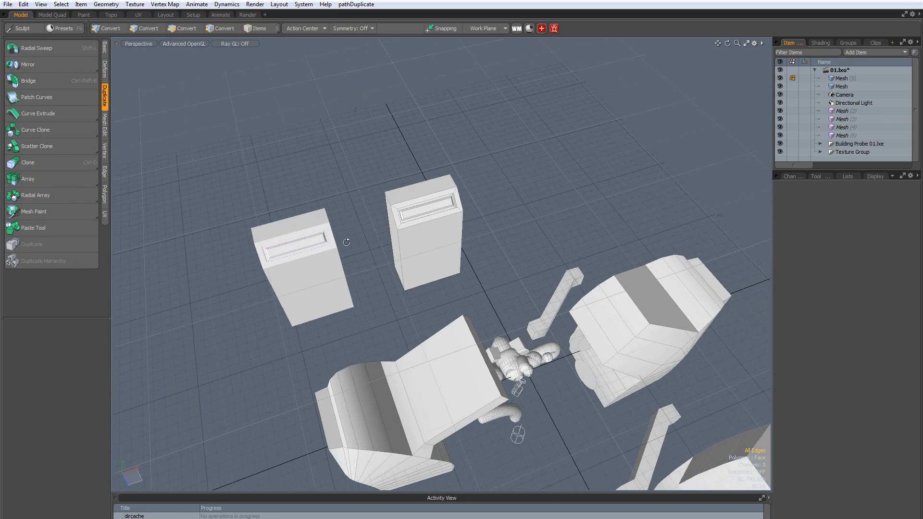
pyautogui.click(53, 195)
pyautogui.click(485, 190)
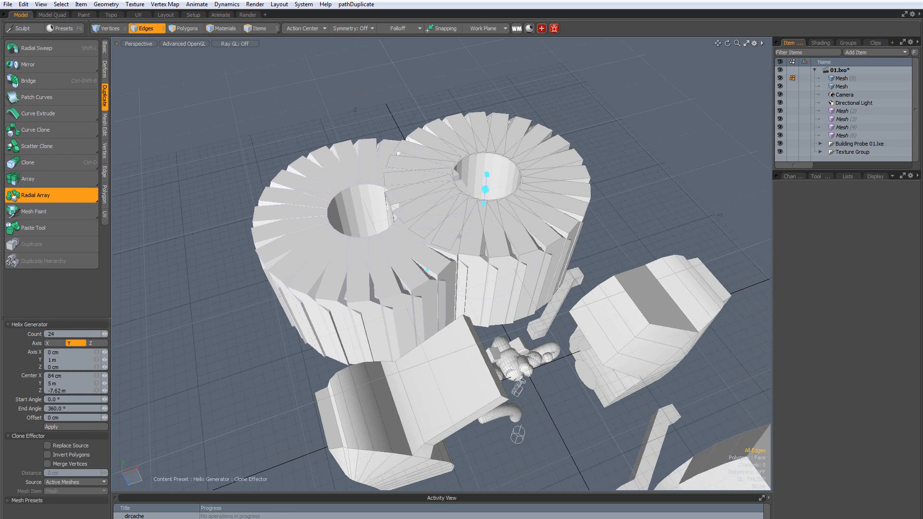
pyautogui.scroll(-6, 486, 175)
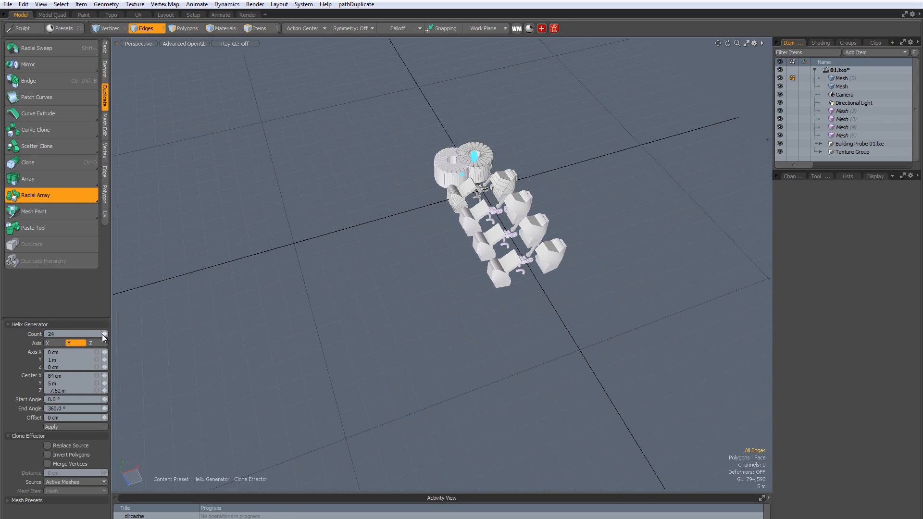
pyautogui.moveTo(103, 334)
pyautogui.mouseDown()
pyautogui.moveTo(81, 334)
pyautogui.moveTo(110, 332)
pyautogui.mouseUp()
pyautogui.scroll(5, 485, 78)
pyautogui.scroll(-3, 327, 288)
pyautogui.scroll(4, 328, 305)
pyautogui.keyDown('alt'); pyautogui.moveTo(329, 305); pyautogui.dragTo(497, 355); pyautogui.keyUp('alt')
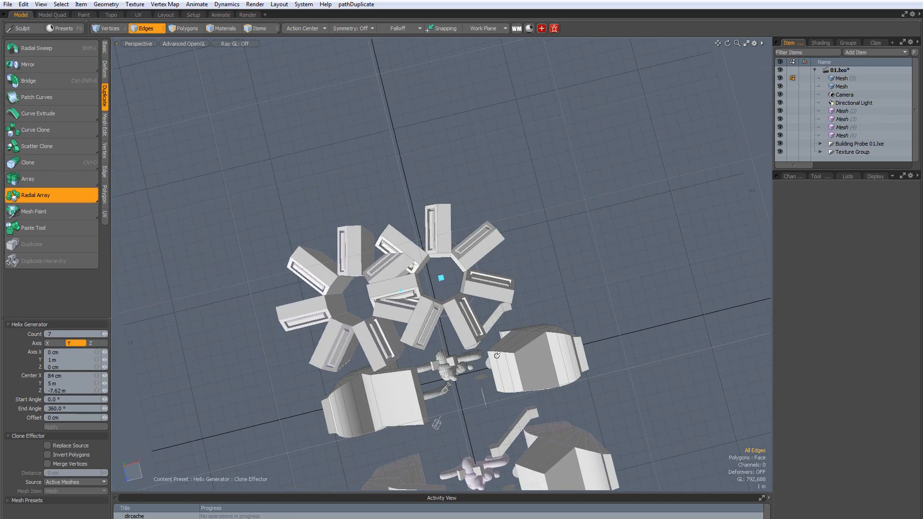
# Set the radial array to the X axis with a count of 8 and move its centre to about X 1.54 m, Y 3.4 m, Z -15.77 m.
pyautogui.moveTo(437, 277)
pyautogui.mouseDown()
pyautogui.moveTo(521, 204)
pyautogui.moveTo(426, 284)
pyautogui.moveTo(476, 284)
pyautogui.moveTo(441, 276)
pyautogui.moveTo(451, 277)
pyautogui.mouseUp()
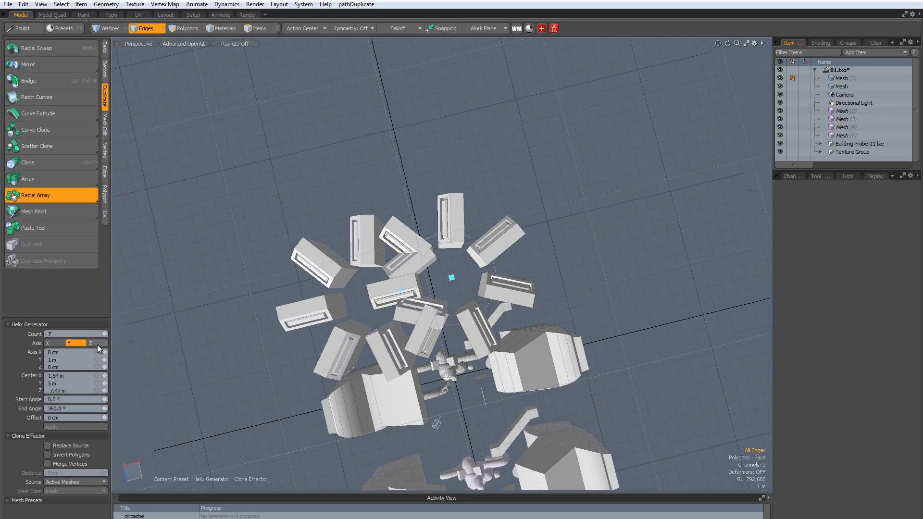
pyautogui.click(48, 342)
pyautogui.moveTo(336, 365)
pyautogui.keyDown('alt'); pyautogui.mouseDown()
pyautogui.moveTo(473, 287)
pyautogui.moveTo(577, 355)
pyautogui.mouseUp(); pyautogui.keyUp('alt')
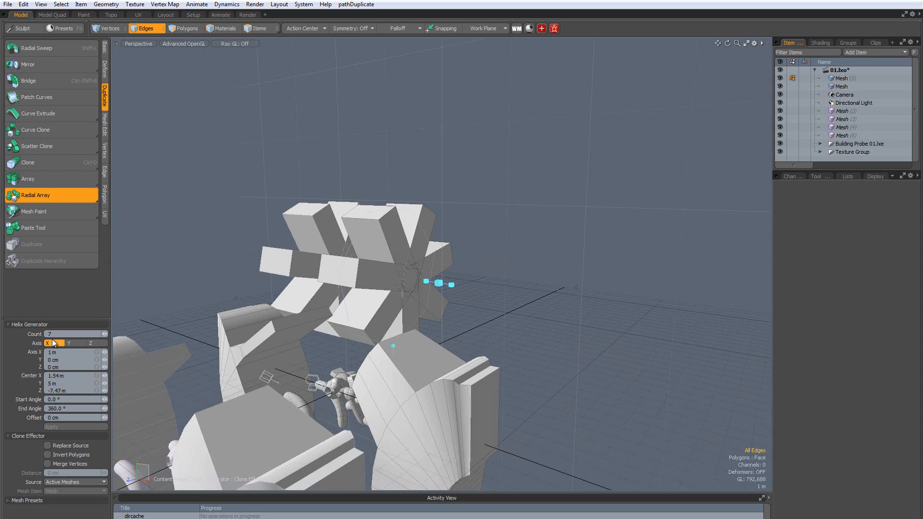
pyautogui.keyDown('alt'); pyautogui.moveTo(432, 339); pyautogui.dragTo(522, 301); pyautogui.keyUp('alt')
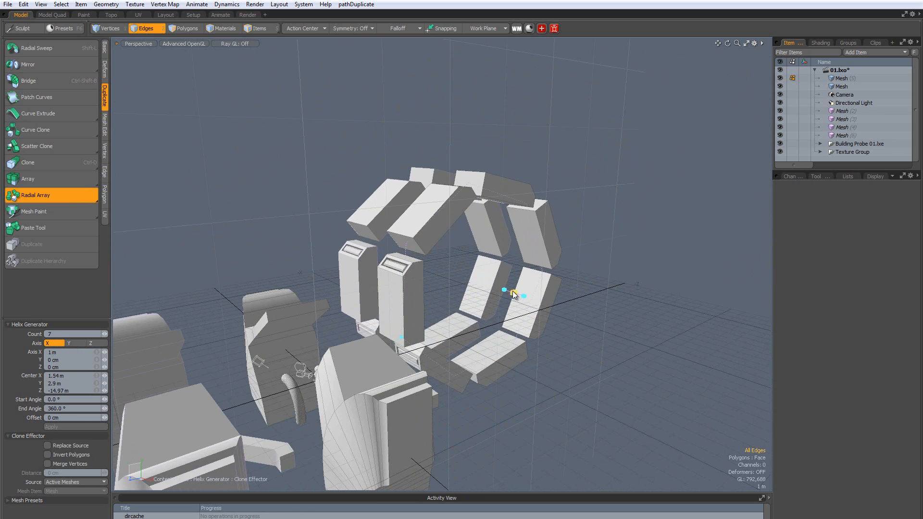
pyautogui.click(106, 333)
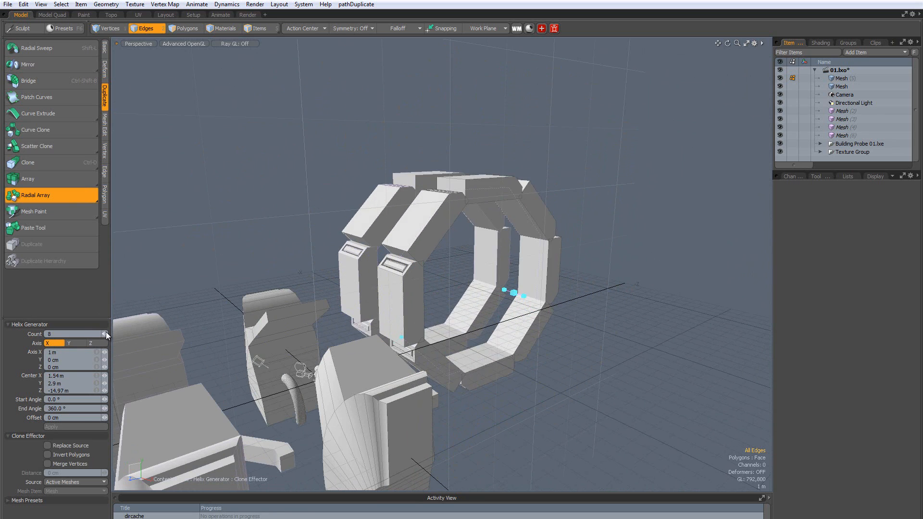
pyautogui.moveTo(514, 292)
pyautogui.mouseDown()
pyautogui.moveTo(535, 296)
pyautogui.moveTo(527, 278)
pyautogui.moveTo(519, 282)
pyautogui.mouseUp()
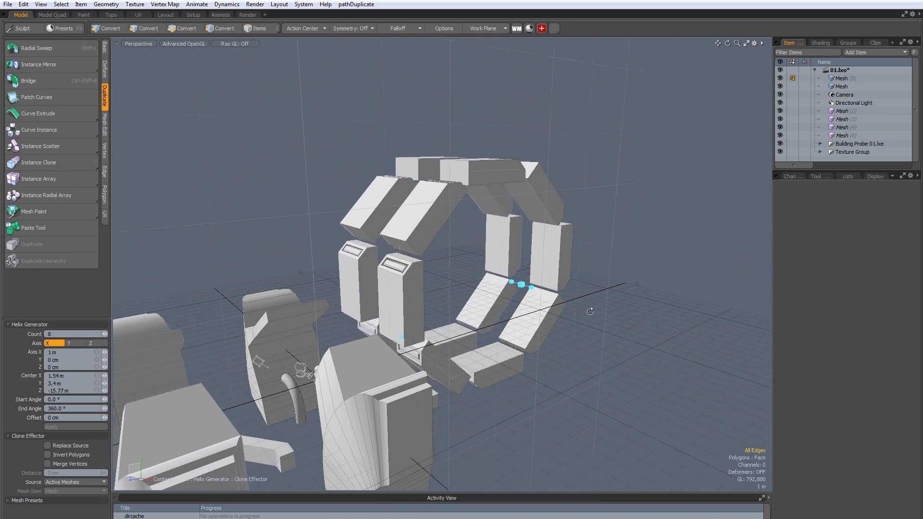
pyautogui.keyDown('alt'); pyautogui.moveTo(589, 309); pyautogui.dragTo(516, 295); pyautogui.keyUp('alt')
pyautogui.keyDown('ctrl'); pyautogui.keyDown('alt'); pyautogui.moveTo(441, 301); pyautogui.dragTo(207, 284); pyautogui.keyUp('alt'); pyautogui.keyUp('ctrl')
pyautogui.keyDown('alt'); pyautogui.moveTo(308, 375); pyautogui.dragTo(415, 377); pyautogui.keyUp('alt')
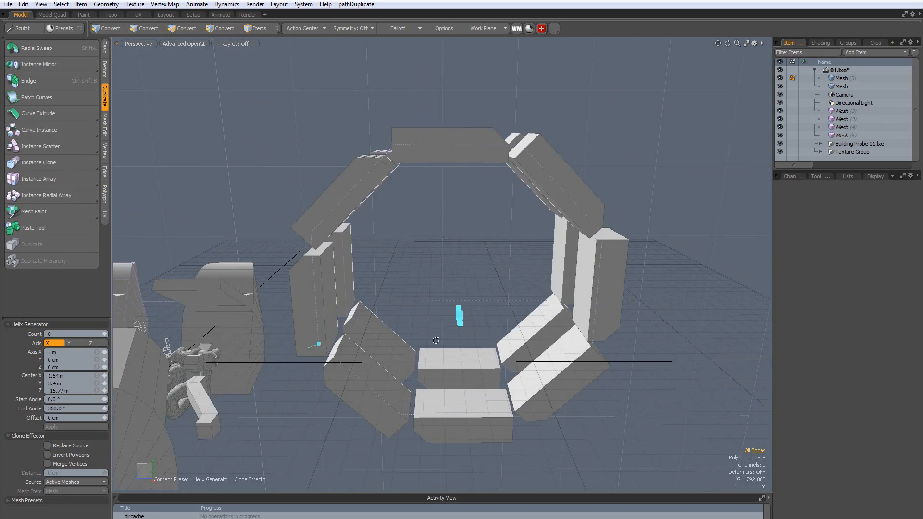
pyautogui.keyDown('alt'); pyautogui.moveTo(436, 339); pyautogui.dragTo(509, 378); pyautogui.keyUp('alt')
pyautogui.keyDown('alt'); pyautogui.keyDown('shift'); pyautogui.moveTo(509, 377); pyautogui.dragTo(358, 350); pyautogui.keyUp('shift'); pyautogui.keyUp('alt')
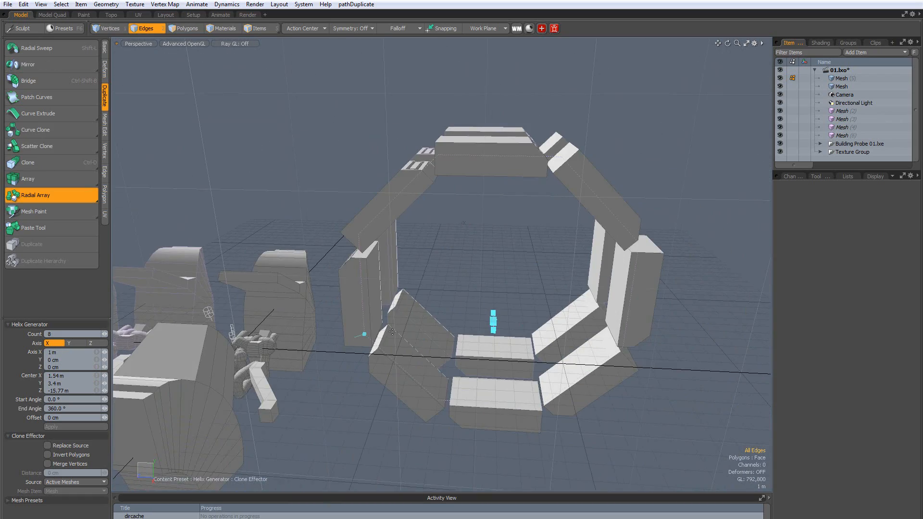
# Select the arrayed box above the original in polygon mode and bevel it with about 27.5 cm shift and -95.5 cm inset.
pyautogui.scroll(3, 392, 331)
pyautogui.click(182, 35)
pyautogui.keyDown('alt'); pyautogui.moveTo(307, 154); pyautogui.dragTo(443, 185); pyautogui.keyUp('alt')
pyautogui.doubleClick(443, 183)
pyautogui.keyDown('alt'); pyautogui.moveTo(406, 280); pyautogui.dragTo(486, 153); pyautogui.keyUp('alt')
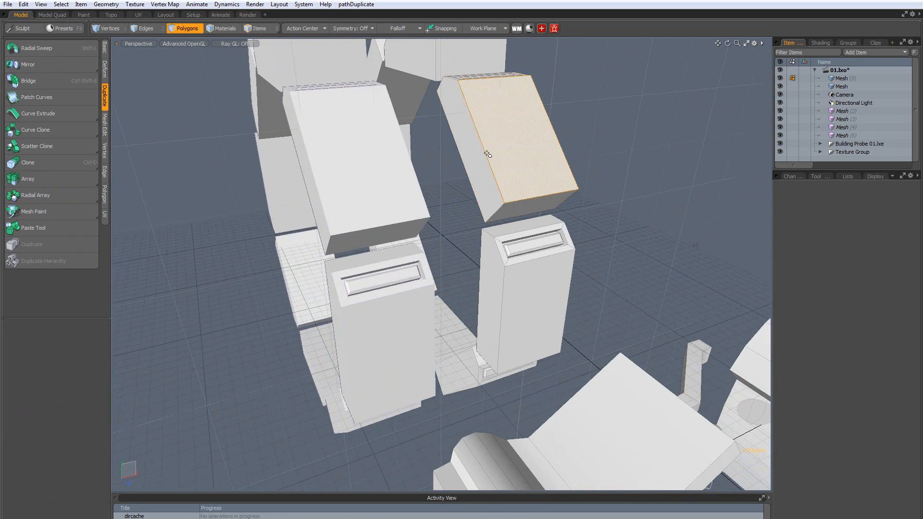
pyautogui.keyDown('shift'); pyautogui.doubleClick(467, 120); pyautogui.keyUp('shift')
pyautogui.press('b')
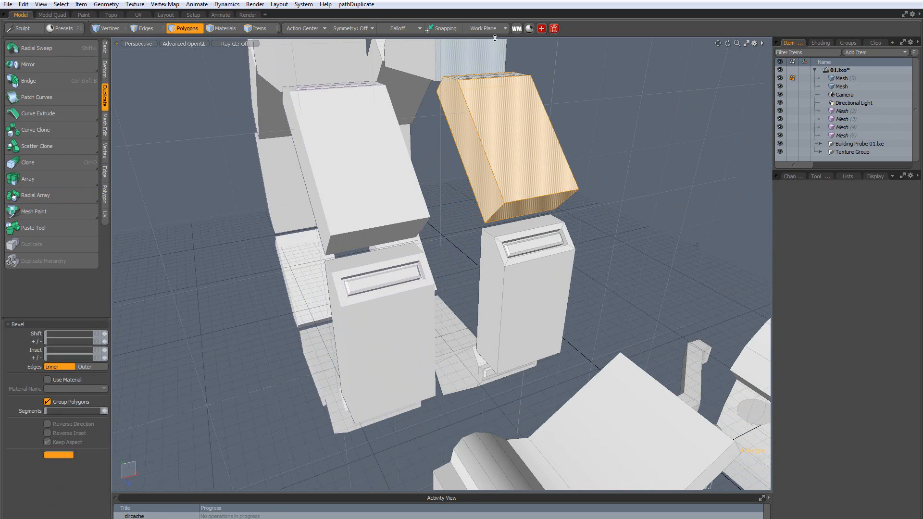
pyautogui.moveTo(623, 133); pyautogui.dragTo(781, 163)
pyautogui.keyDown('alt'); pyautogui.moveTo(652, 144); pyautogui.dragTo(218, 85); pyautogui.keyUp('alt')
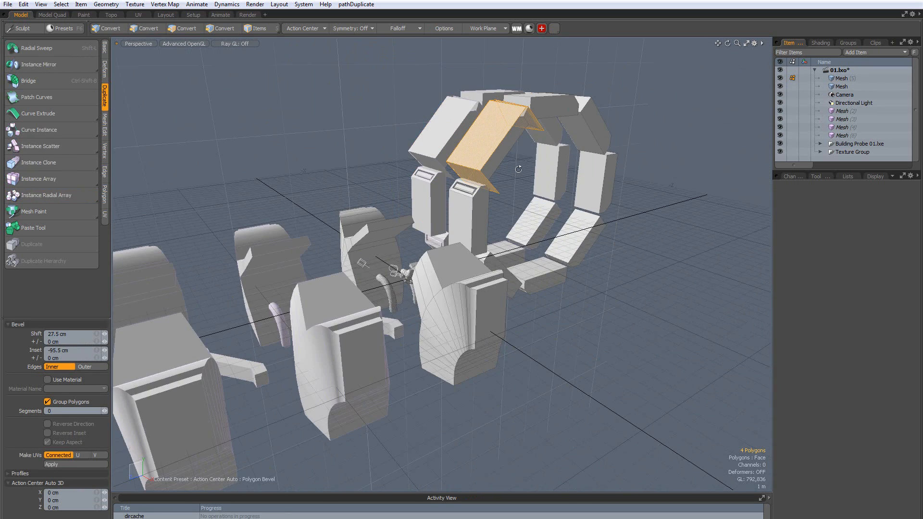
pyautogui.press('space')
pyautogui.click(622, 177)
# Delete the source mesh of the repeated row, the leftover instance and the mesh holding the box array from the scene.
pyautogui.scroll(-3, 623, 225)
pyautogui.keyDown('alt'); pyautogui.moveTo(623, 233); pyautogui.dragTo(586, 220); pyautogui.keyUp('alt')
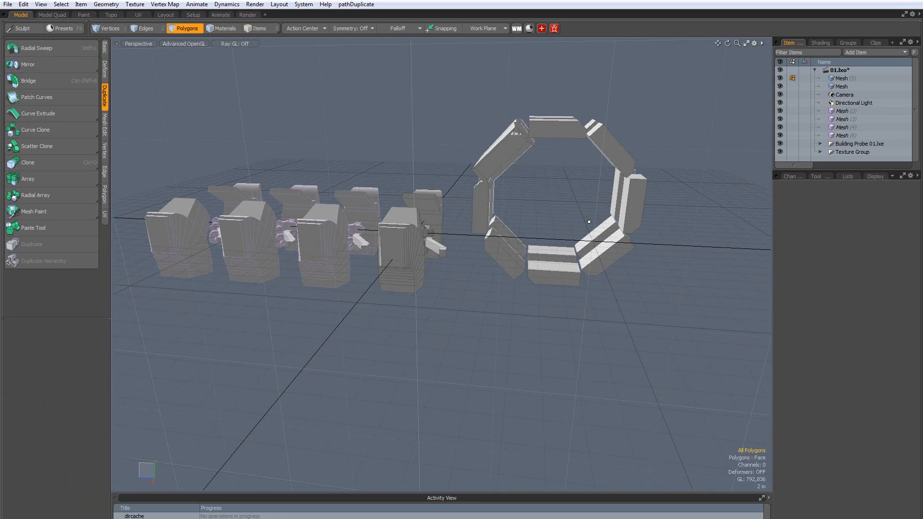
pyautogui.click(105, 125)
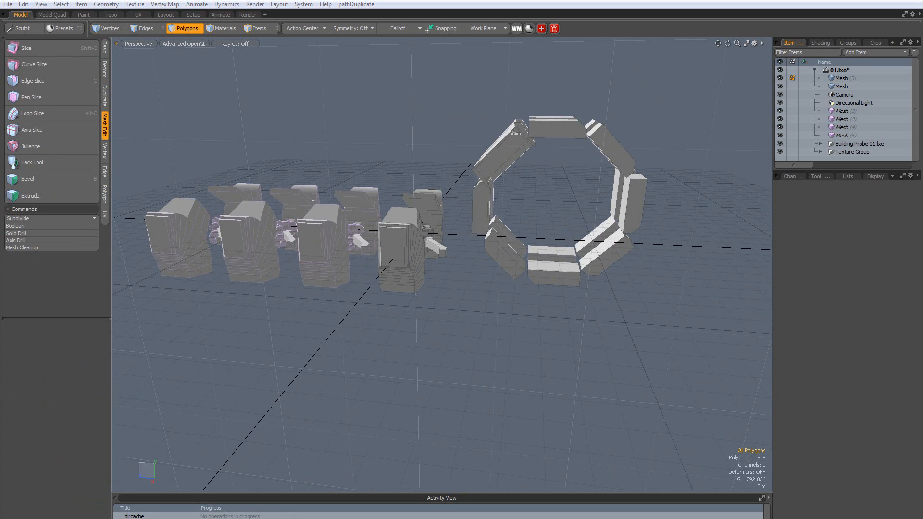
pyautogui.keyDown('alt'); pyautogui.moveTo(712, 223); pyautogui.dragTo(584, 243); pyautogui.keyUp('alt')
pyautogui.scroll(2, 572, 230)
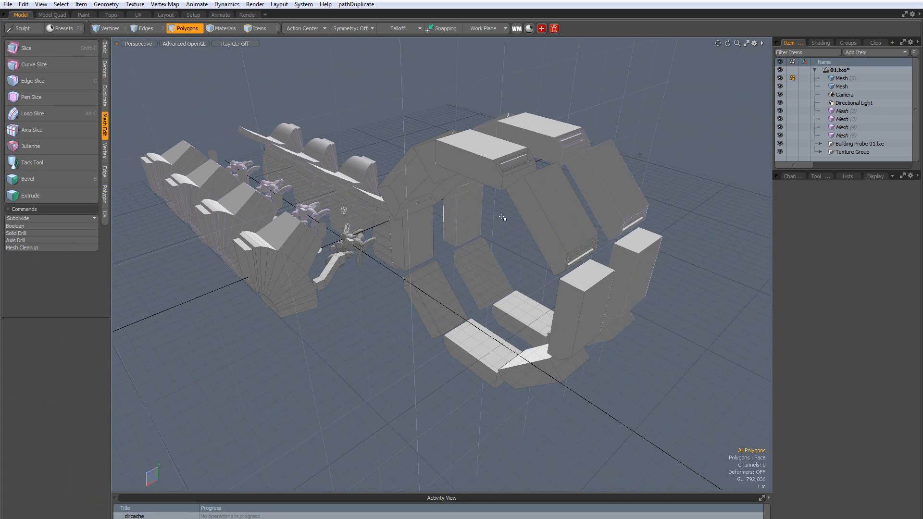
pyautogui.click(851, 87)
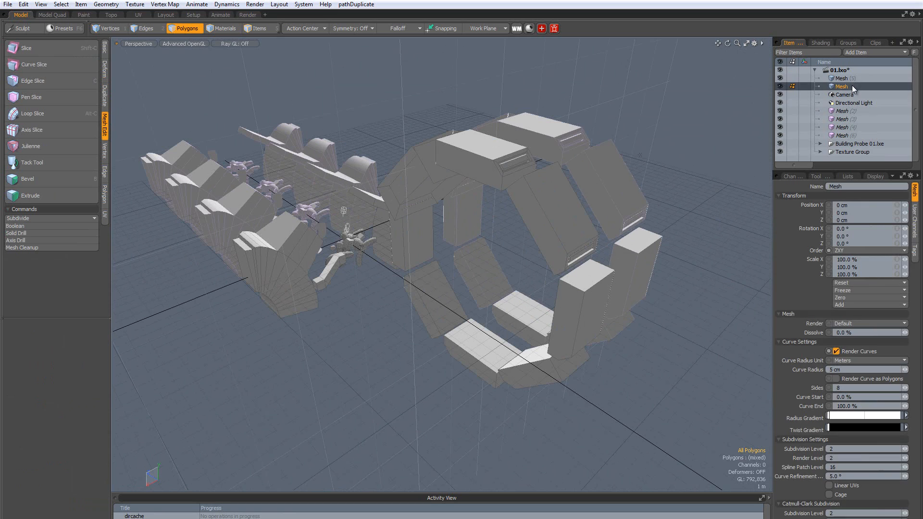
pyautogui.press('Delete')
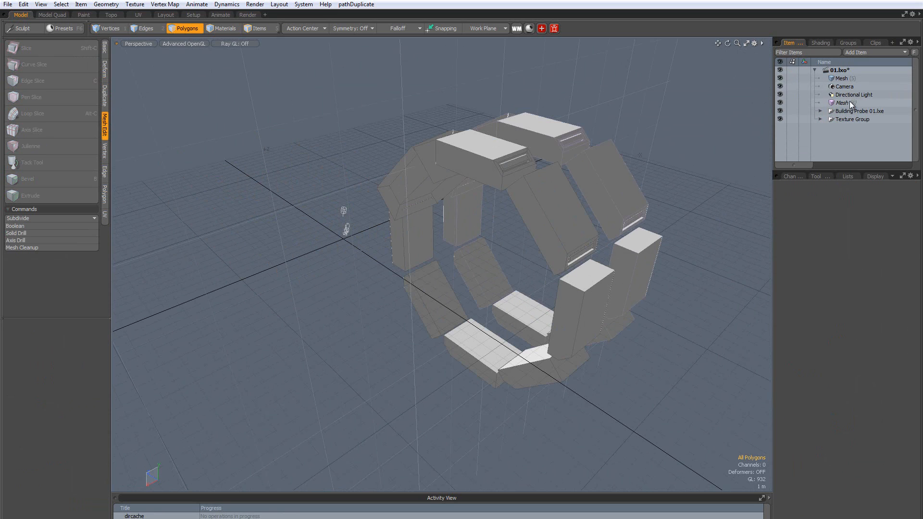
pyautogui.click(850, 103)
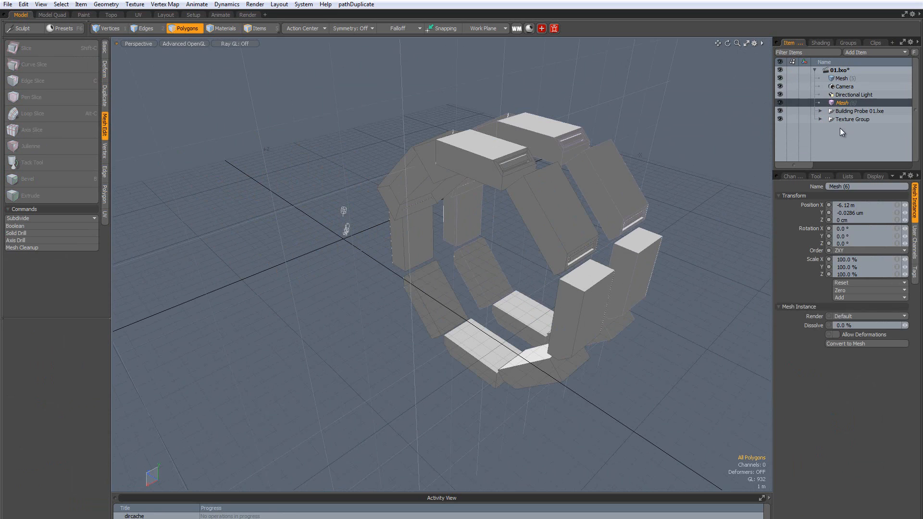
pyautogui.press('Delete')
pyautogui.click(843, 78)
pyautogui.press('Delete')
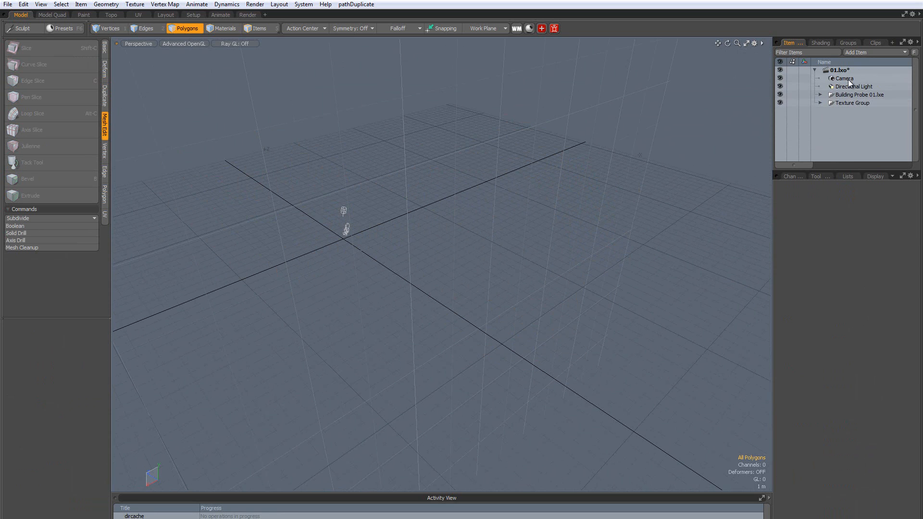
# Add a new mesh item and create a box in it.
pyautogui.click(860, 52)
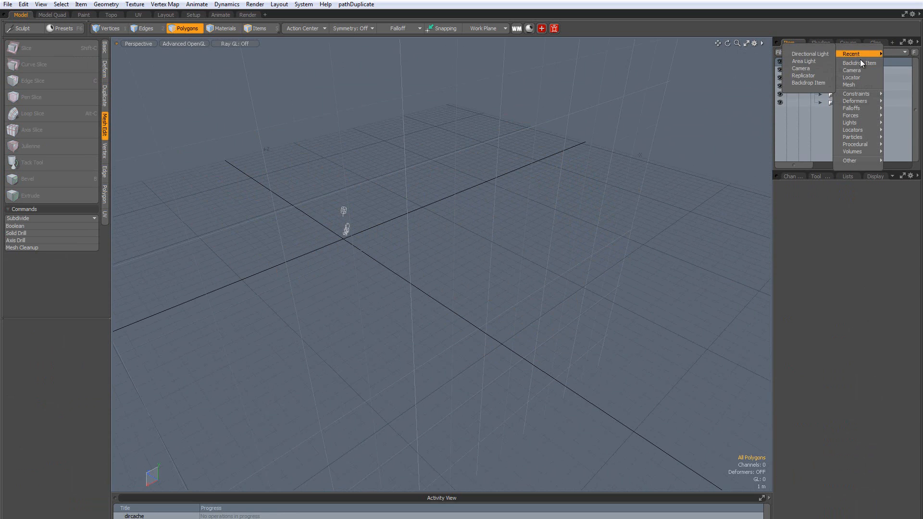
pyautogui.click(851, 85)
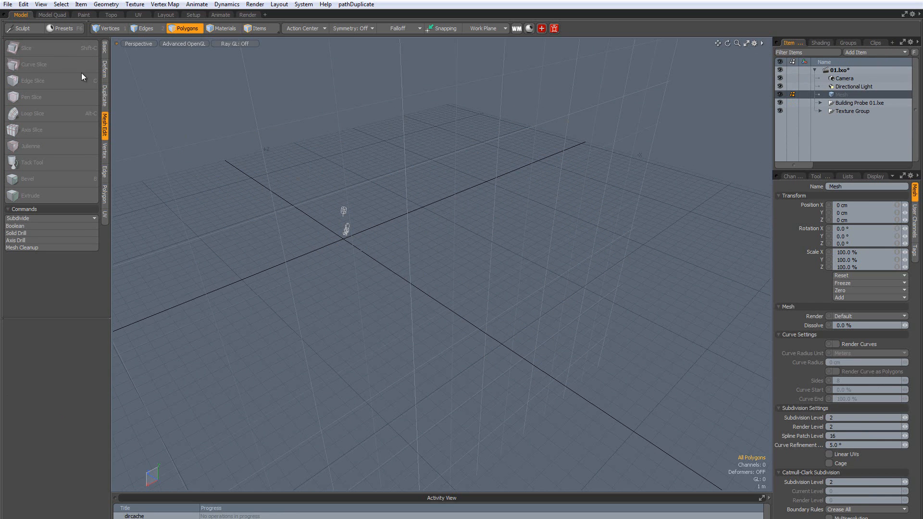
pyautogui.click(104, 48)
pyautogui.click(15, 48)
pyautogui.keyDown('alt'); pyautogui.moveTo(230, 202); pyautogui.dragTo(444, 257); pyautogui.keyUp('alt')
pyautogui.press('q')
pyautogui.press('a')
# Examine the new box and its base near the world origin from several angles and distances.
pyautogui.keyDown('alt'); pyautogui.moveTo(452, 325); pyautogui.dragTo(415, 288); pyautogui.keyUp('alt')
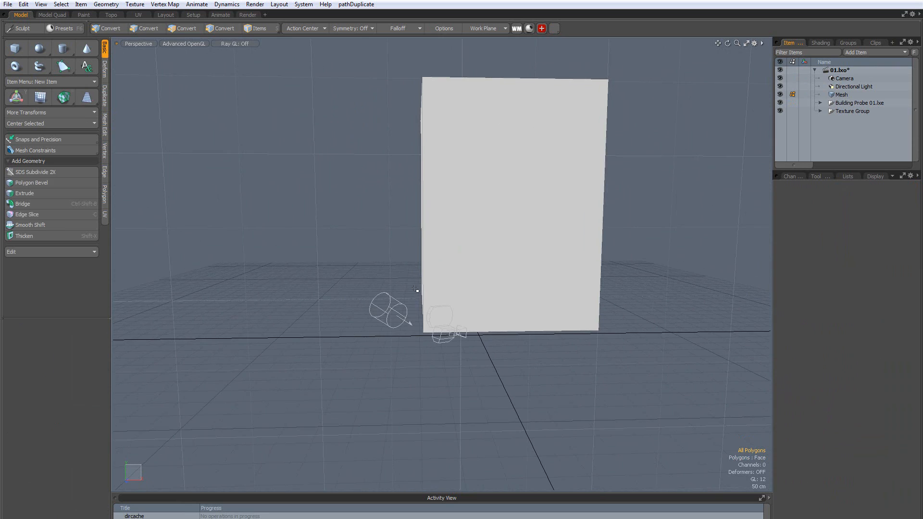
pyautogui.scroll(3, 478, 344)
pyautogui.keyDown('alt'); pyautogui.scroll(-4, 478, 344); pyautogui.keyUp('alt')
pyautogui.keyDown('alt'); pyautogui.moveTo(452, 332); pyautogui.dragTo(366, 322); pyautogui.keyUp('alt')
pyautogui.scroll(4, 366, 323)
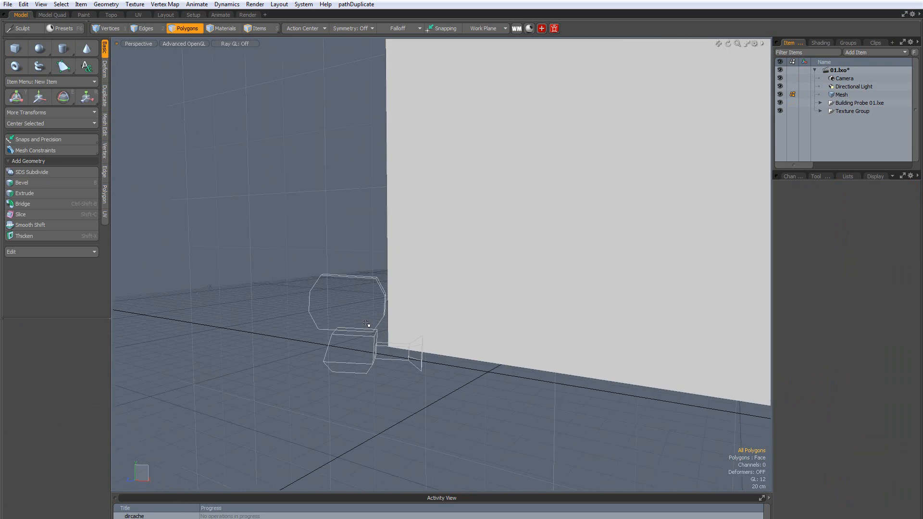
pyautogui.scroll(-5, 315, 295)
pyautogui.keyDown('alt'); pyautogui.moveTo(269, 292); pyautogui.dragTo(314, 291); pyautogui.keyUp('alt')
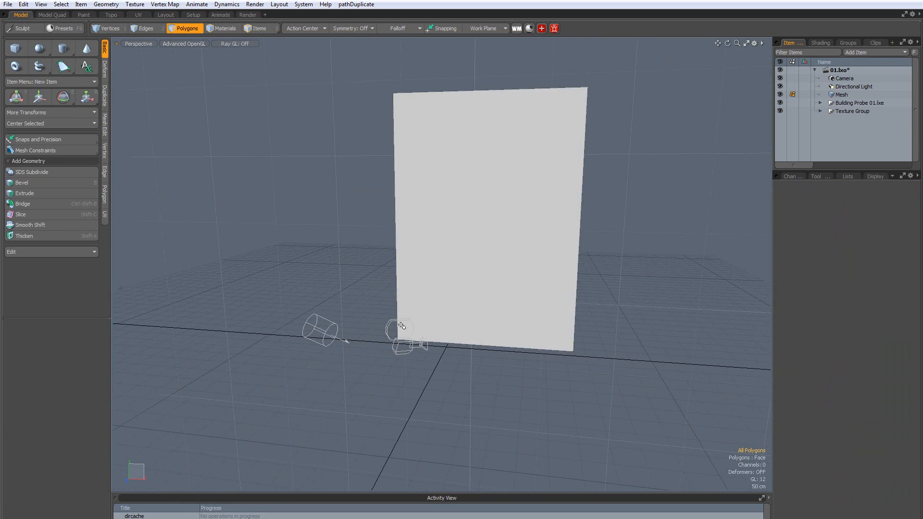
pyautogui.keyDown('alt'); pyautogui.moveTo(426, 327); pyautogui.dragTo(503, 287); pyautogui.keyUp('alt')
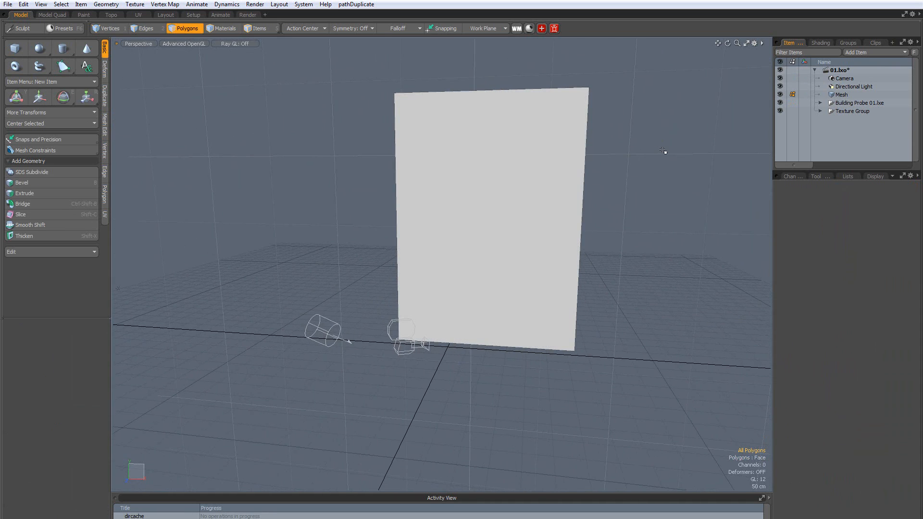
# Hide the lights and cameras in the viewport's visibility settings.
pyautogui.press('o')
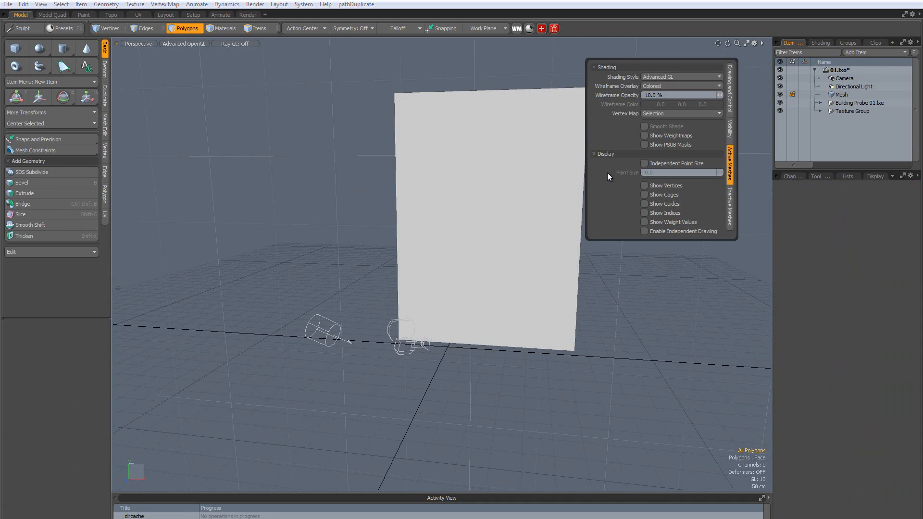
pyautogui.click(762, 43)
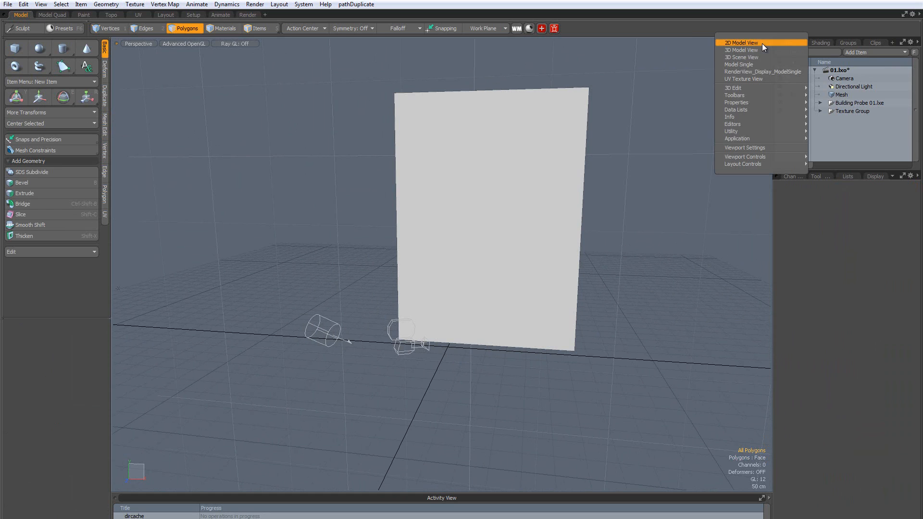
pyautogui.click(754, 148)
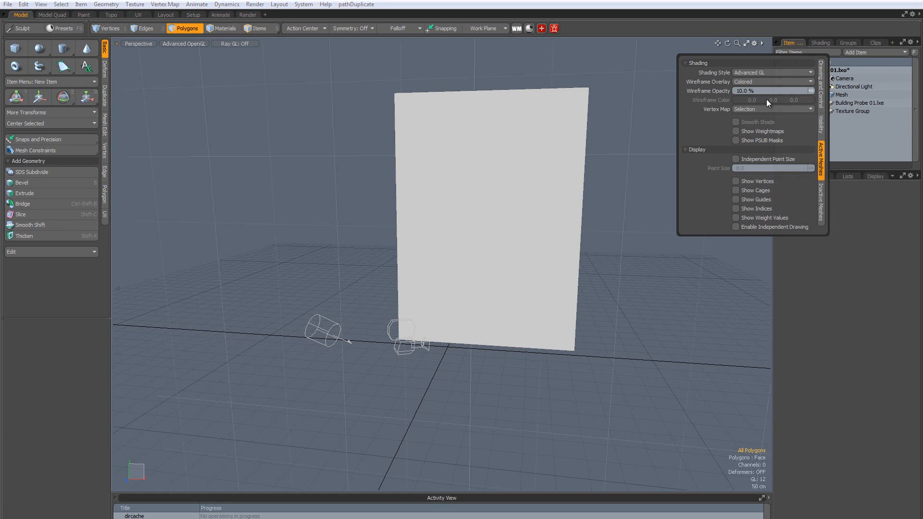
pyautogui.click(822, 124)
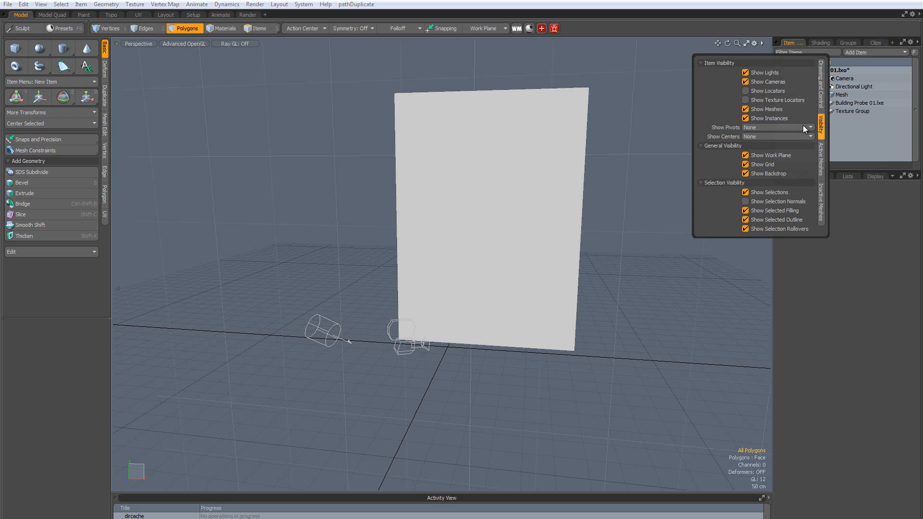
pyautogui.click(745, 82)
pyautogui.click(746, 72)
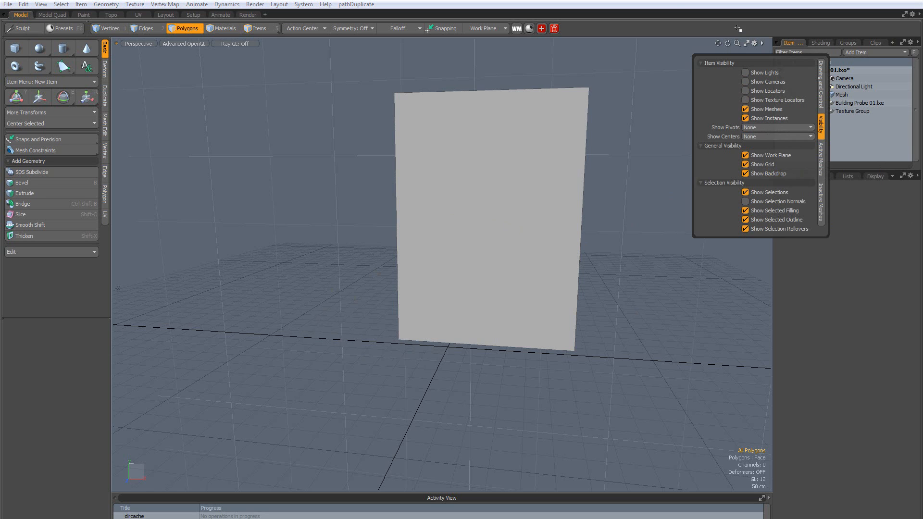
pyautogui.keyDown('alt'); pyautogui.moveTo(591, 283); pyautogui.dragTo(652, 282); pyautogui.keyUp('alt')
# Examine the viewport's settings for item visibility, active and inactive meshes, and drawing and control.
pyautogui.click(763, 44)
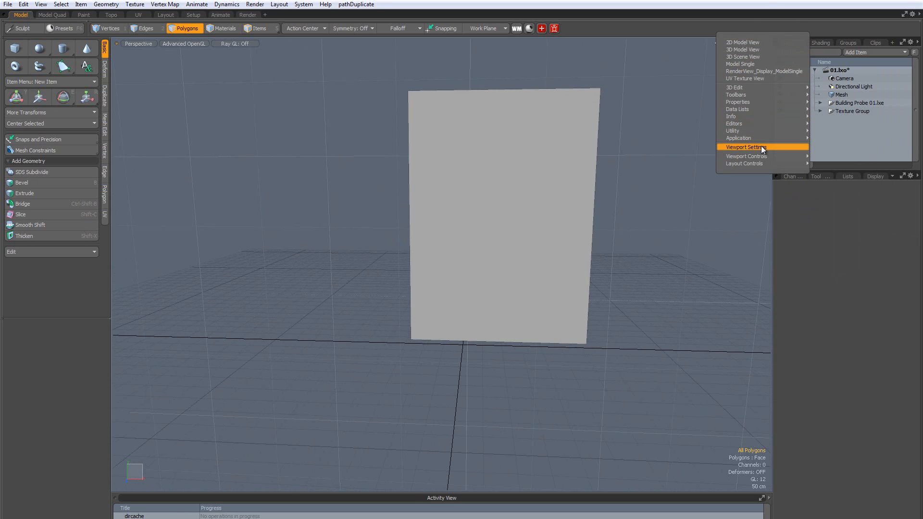
pyautogui.moveTo(753, 158)
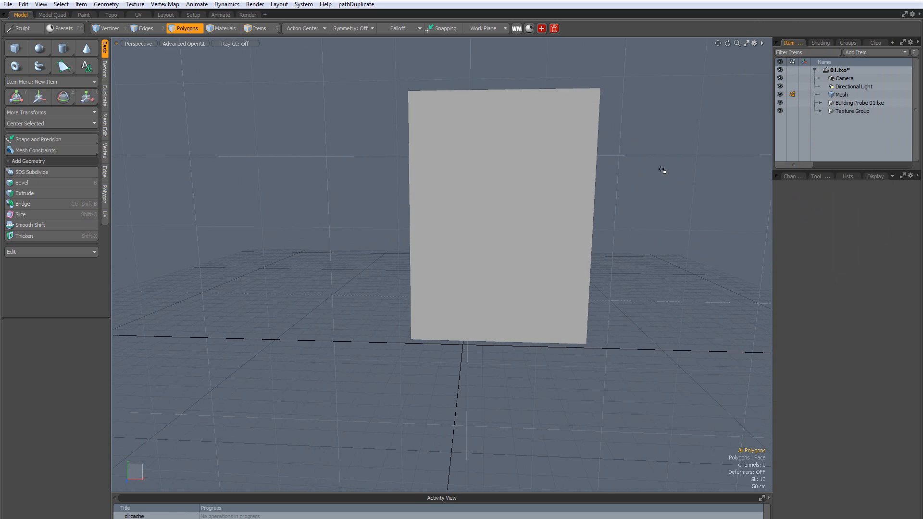
pyautogui.press('o')
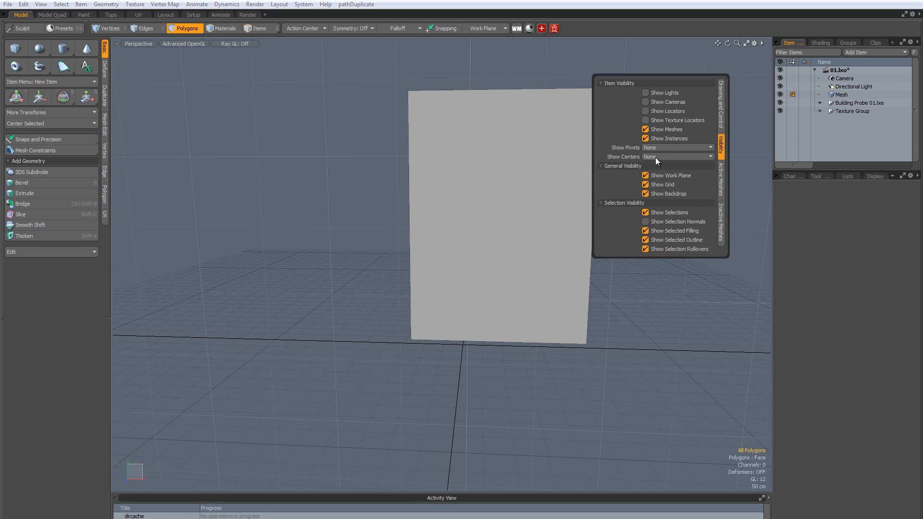
pyautogui.click(722, 171)
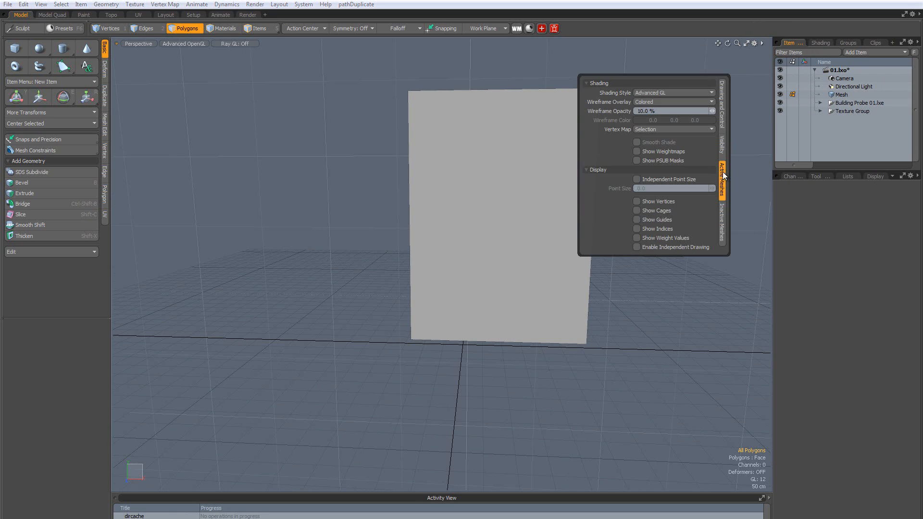
pyautogui.click(725, 221)
pyautogui.click(725, 112)
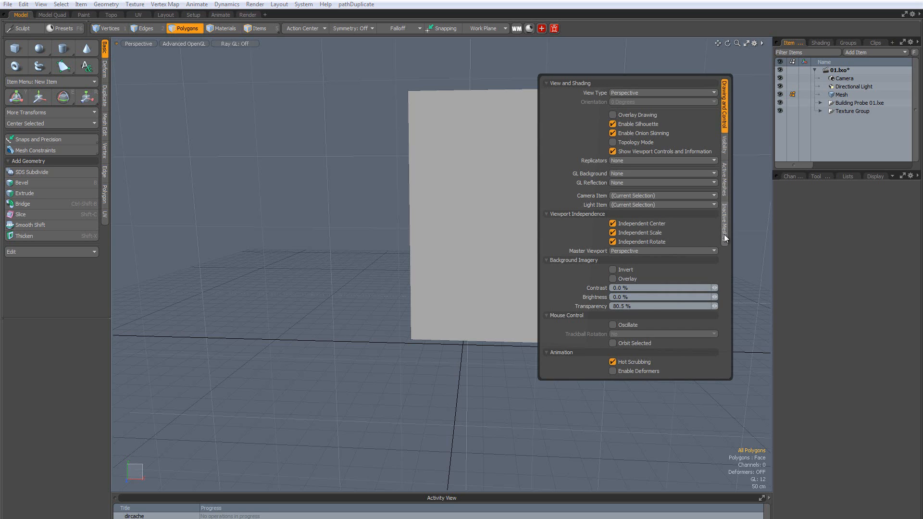
pyautogui.keyDown('alt'); pyautogui.moveTo(682, 182); pyautogui.dragTo(509, 199); pyautogui.keyUp('alt')
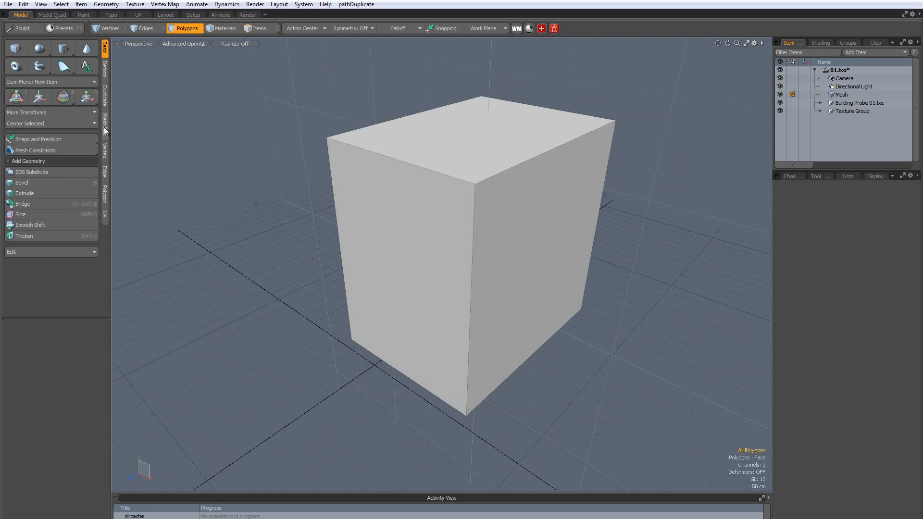
# Slice across the upper part of the box from about X -5.16 m, Y 4.34 m to X 8.86 m, Y 4.58 m.
pyautogui.click(104, 127)
pyautogui.click(42, 48)
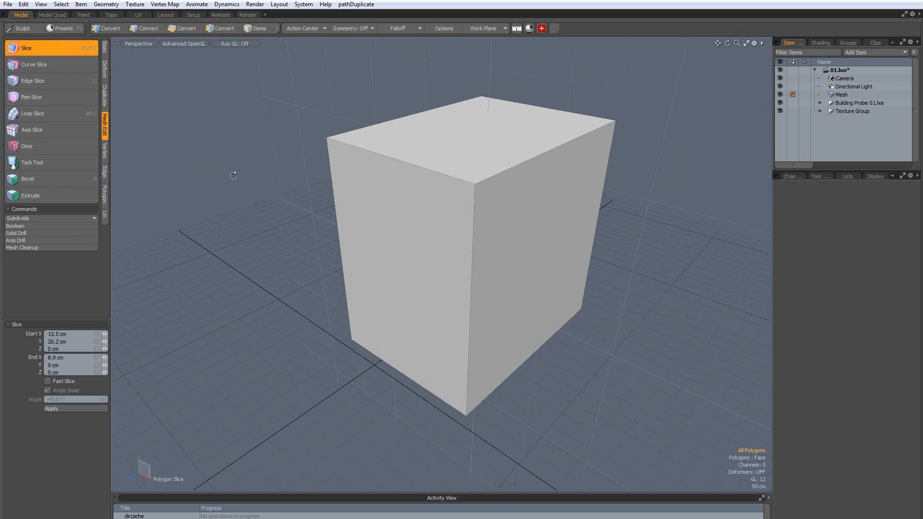
pyautogui.keyDown('alt'); pyautogui.moveTo(233, 175); pyautogui.dragTo(299, 153); pyautogui.keyUp('alt')
pyautogui.moveTo(301, 176); pyautogui.dragTo(698, 169)
pyautogui.keyDown('alt'); pyautogui.moveTo(630, 188); pyautogui.dragTo(542, 214); pyautogui.keyUp('alt')
pyautogui.scroll(-3, 470, 202)
pyautogui.scroll(5, 509, 201)
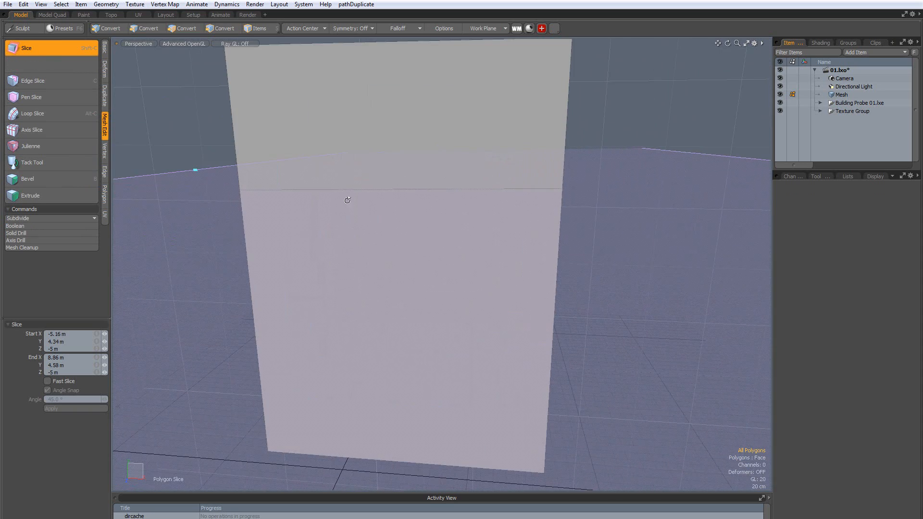
pyautogui.keyDown('alt'); pyautogui.moveTo(347, 200); pyautogui.dragTo(388, 206); pyautogui.keyUp('alt')
pyautogui.press('q')
# Select the edge loop cut by the slice around the box in edge mode, and clear the selection.
pyautogui.click(146, 28)
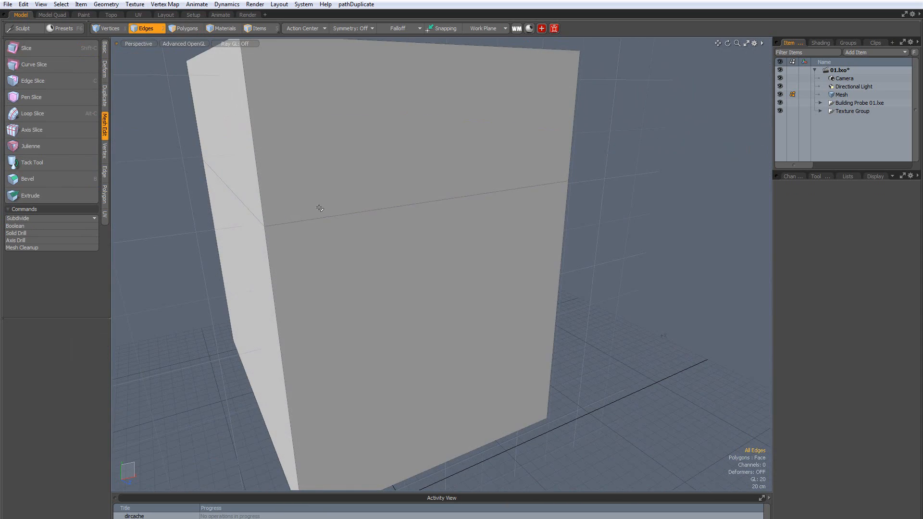
pyautogui.keyDown('ctrl'); pyautogui.keyDown('alt'); pyautogui.moveTo(324, 219); pyautogui.dragTo(264, 205); pyautogui.keyUp('alt'); pyautogui.keyUp('ctrl')
pyautogui.scroll(-5, 361, 273)
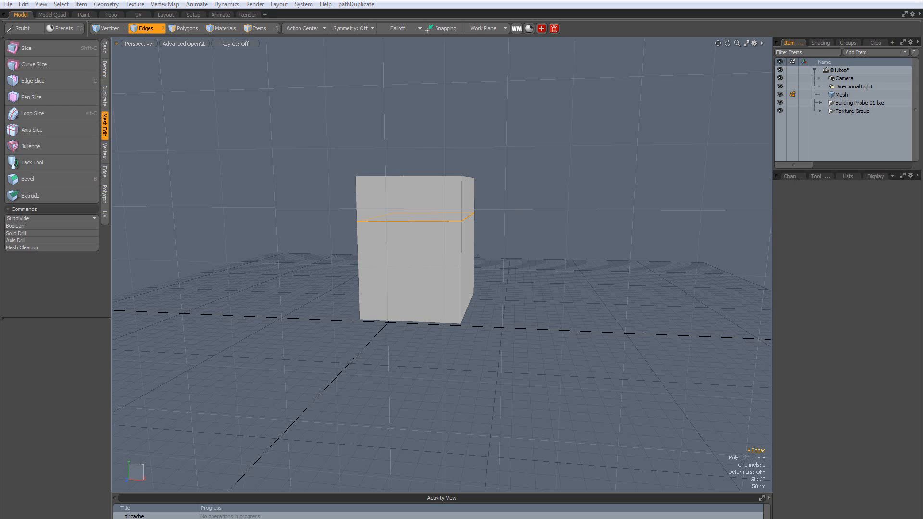
pyautogui.press('Escape')
pyautogui.scroll(3, 403, 220)
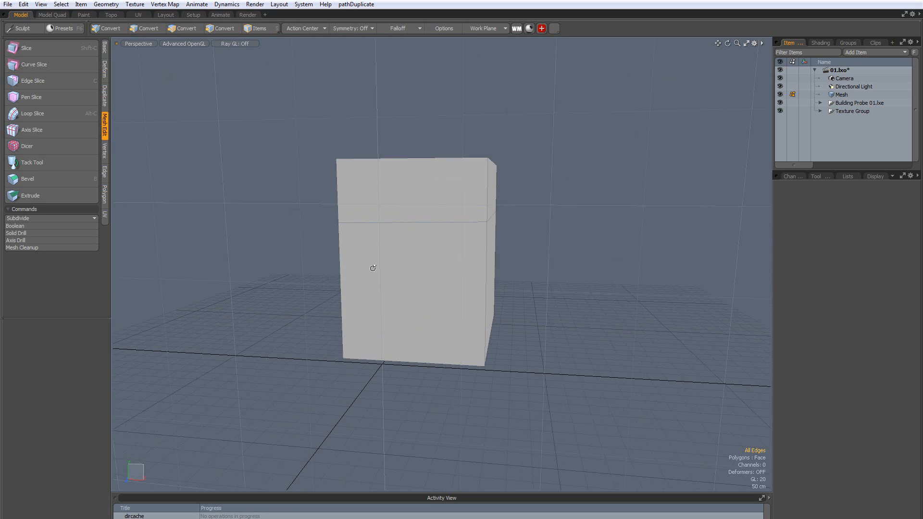
pyautogui.keyDown('alt'); pyautogui.moveTo(373, 268); pyautogui.dragTo(398, 271); pyautogui.keyUp('alt')
pyautogui.keyDown('alt'); pyautogui.moveTo(343, 241); pyautogui.dragTo(192, 110); pyautogui.keyUp('alt')
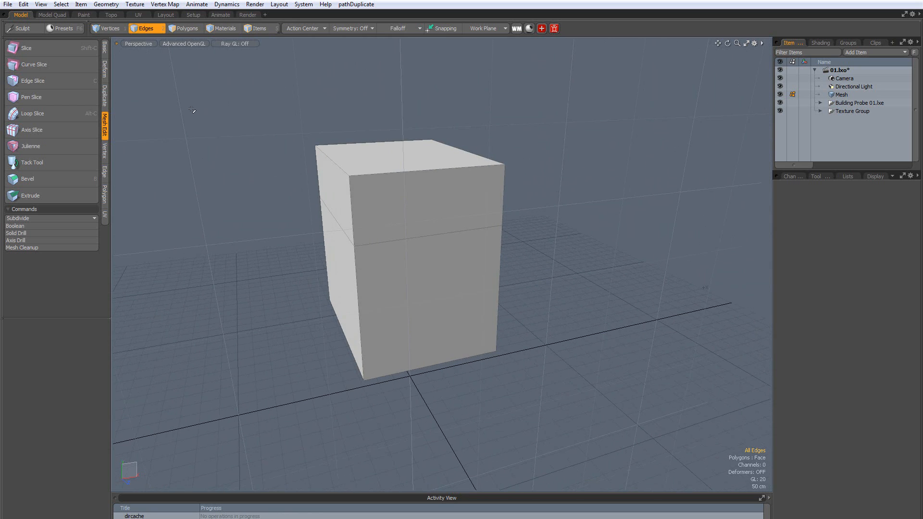
# Curve Slice the box along an upward-bending path ending at about X 9.8 m, Y 7.74 m, with a low point at about X 1.13 m, Y 1.43 m.
pyautogui.click(47, 67)
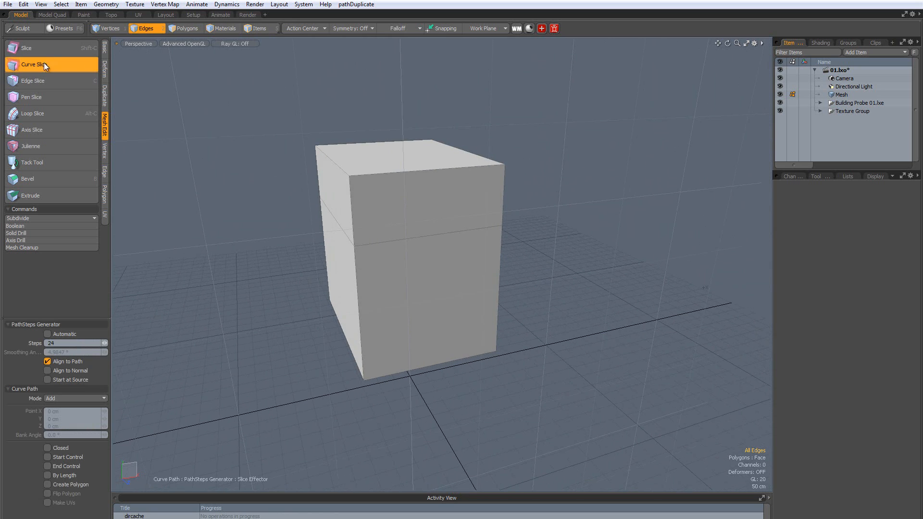
pyautogui.click(318, 332)
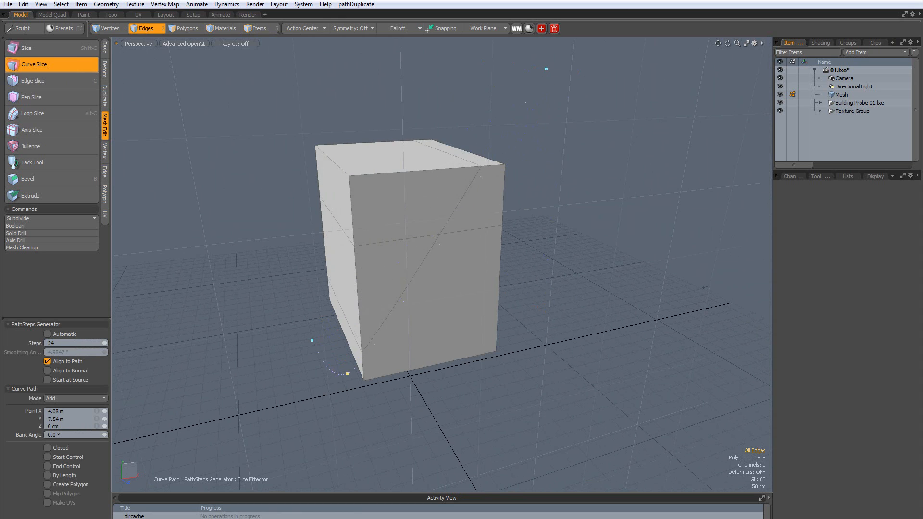
pyautogui.moveTo(347, 373); pyautogui.dragTo(349, 357)
pyautogui.moveTo(690, 111); pyautogui.dragTo(691, 109)
pyautogui.keyDown('alt'); pyautogui.moveTo(505, 367); pyautogui.dragTo(463, 347); pyautogui.keyUp('alt')
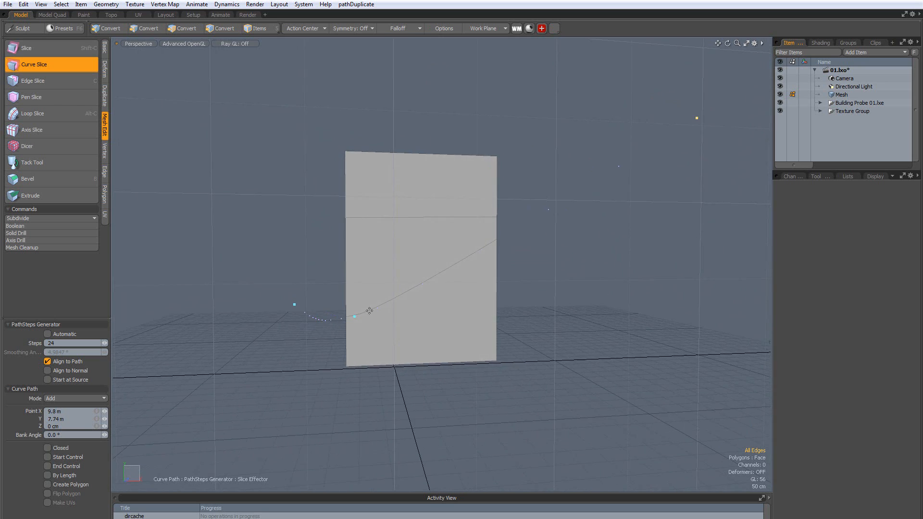
pyautogui.scroll(3, 356, 319)
pyautogui.click(369, 321)
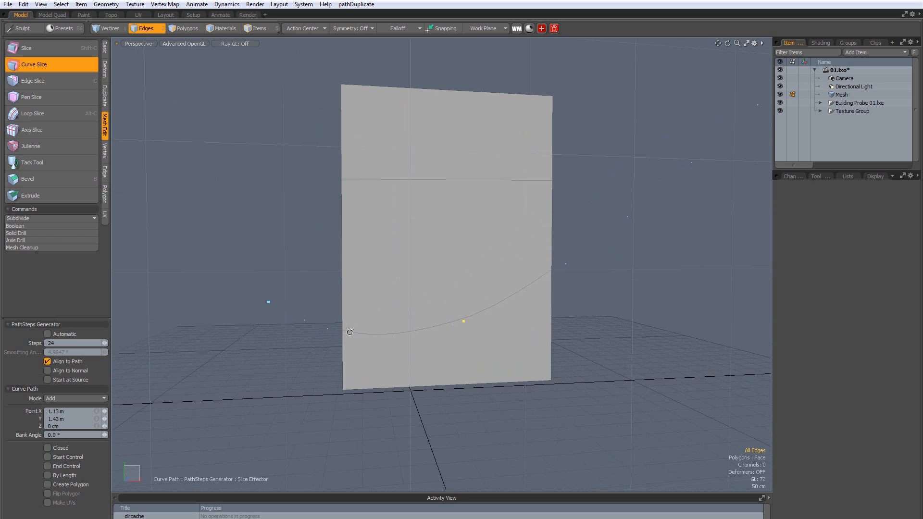
pyautogui.keyDown('alt'); pyautogui.moveTo(349, 332); pyautogui.dragTo(435, 298); pyautogui.keyUp('alt')
pyautogui.press('space')
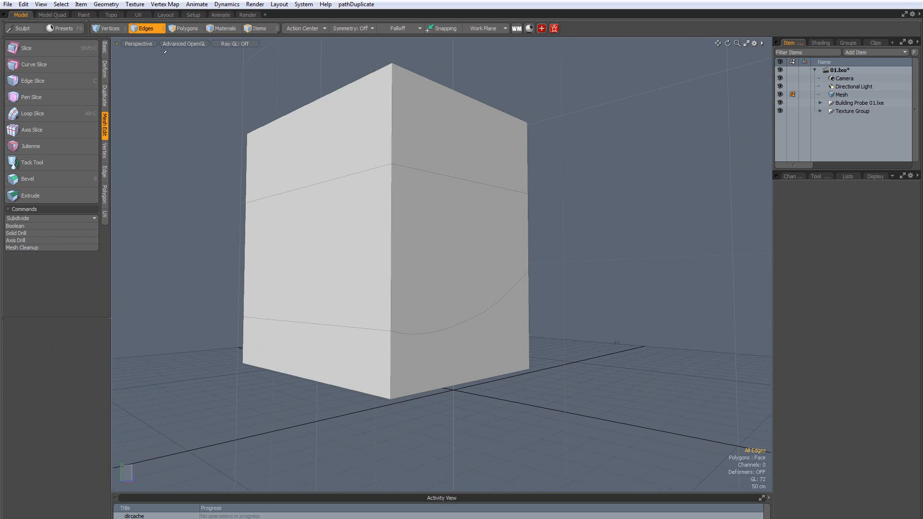
# Bevel the front polygon between the straight and curved slices and move it about 64 cm outward along Z.
pyautogui.click(176, 24)
pyautogui.click(397, 286)
pyautogui.scroll(3, 451, 359)
pyautogui.press('Escape')
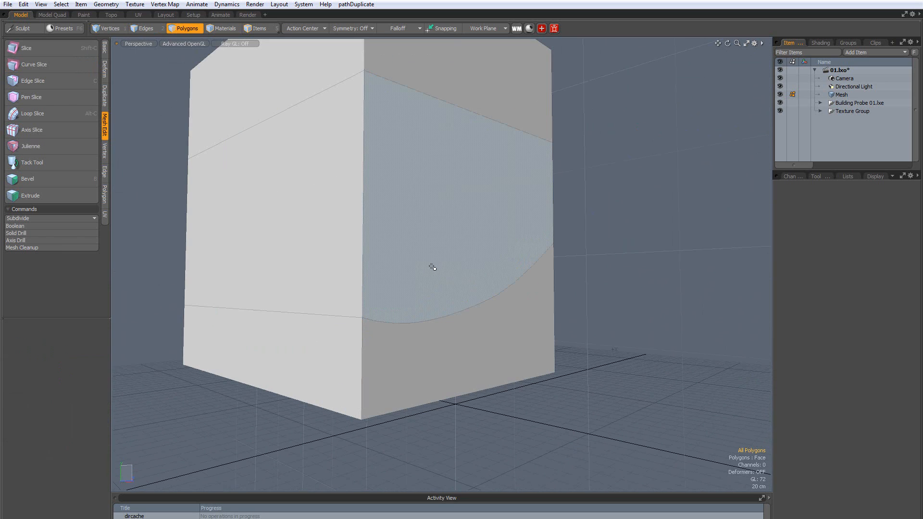
pyautogui.press('b')
pyautogui.click(564, 248)
pyautogui.press('w')
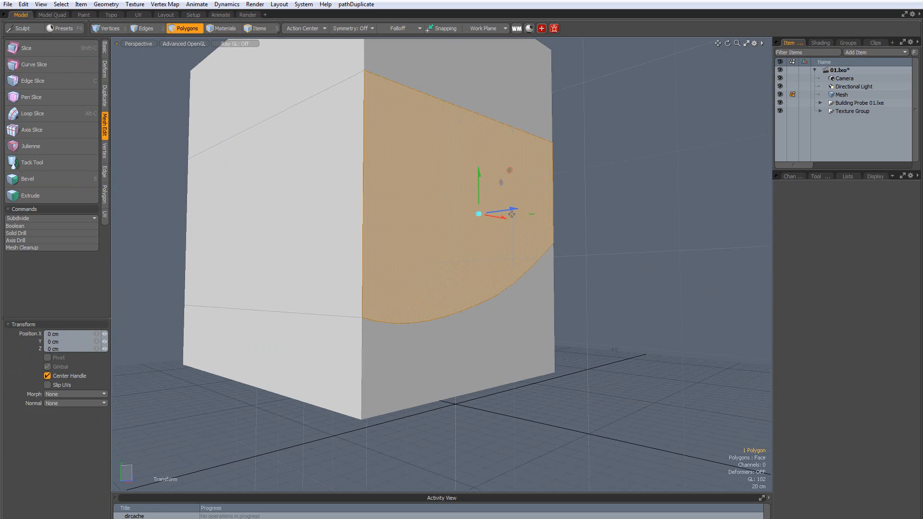
pyautogui.moveTo(509, 211); pyautogui.dragTo(547, 205)
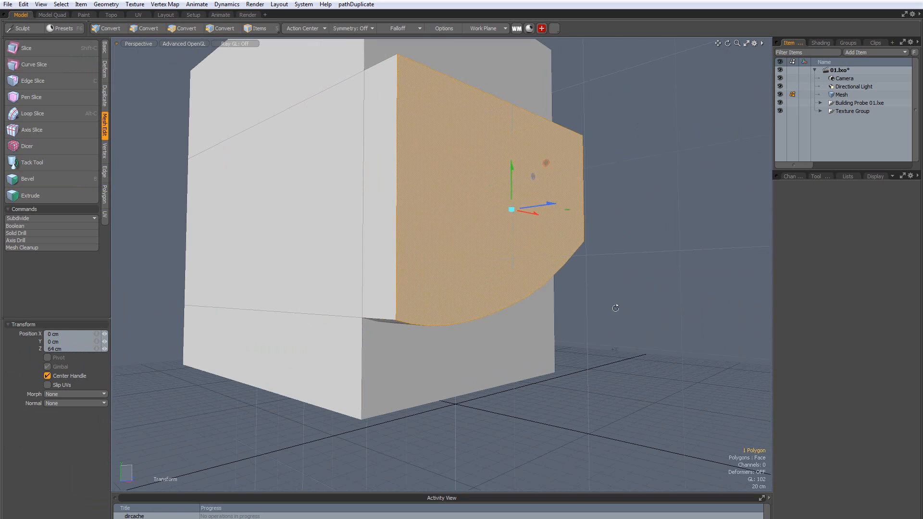
pyautogui.keyDown('alt'); pyautogui.moveTo(615, 308); pyautogui.dragTo(430, 348); pyautogui.keyUp('alt')
pyautogui.press('space')
pyautogui.press('Escape')
pyautogui.scroll(-3, 500, 240)
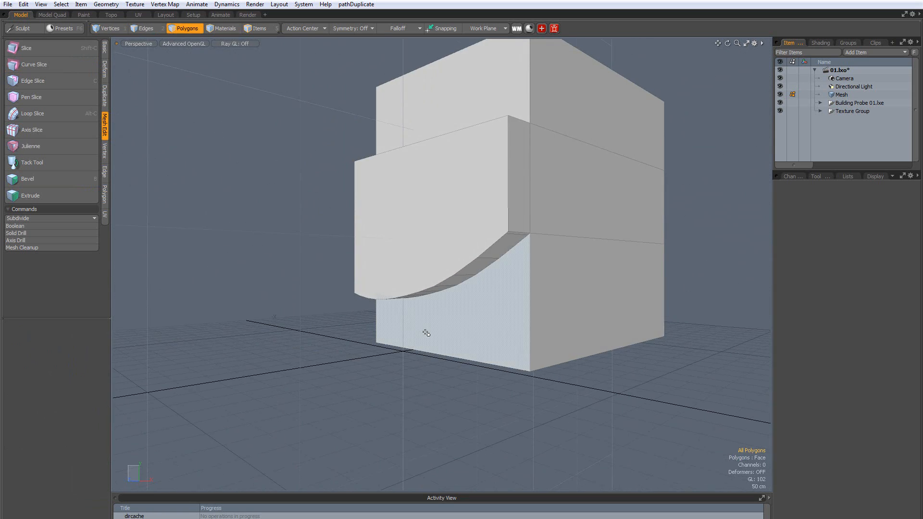
pyautogui.keyDown('alt'); pyautogui.moveTo(476, 282); pyautogui.dragTo(523, 292); pyautogui.keyUp('alt')
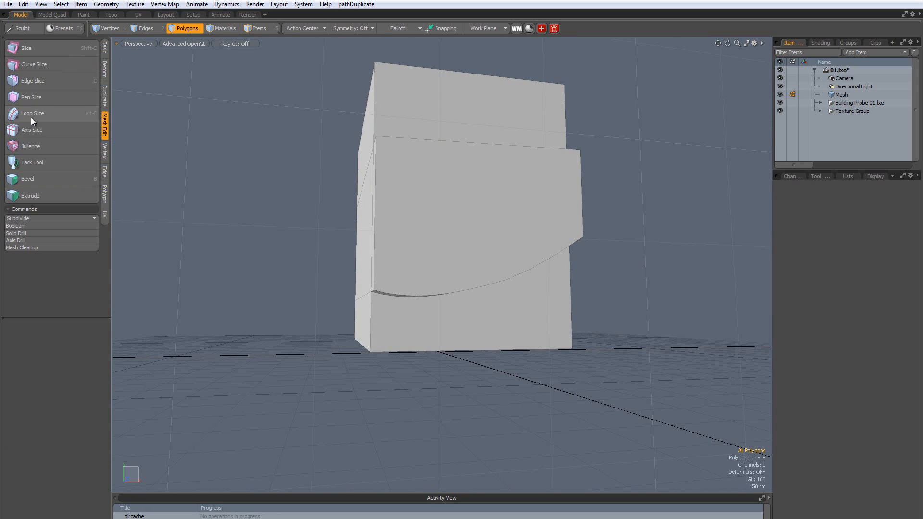
pyautogui.keyDown('alt'); pyautogui.moveTo(250, 206); pyautogui.dragTo(423, 225); pyautogui.keyUp('alt')
pyautogui.scroll(-4, 250, 163)
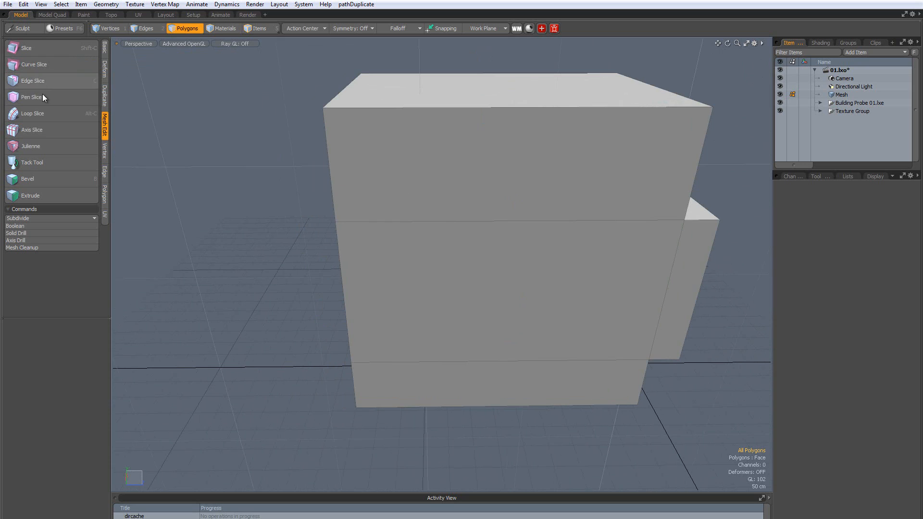
pyautogui.click(32, 114)
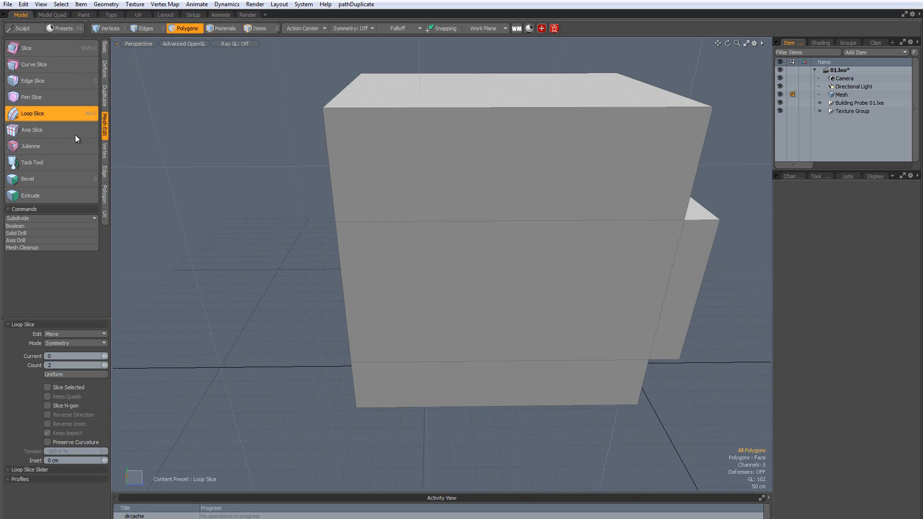
pyautogui.press('space')
pyautogui.click(385, 220)
# Select the straight slice's edges in edge mode and apply a Loop Slice in Symmetry mode with a count of 2.
pyautogui.press('2')
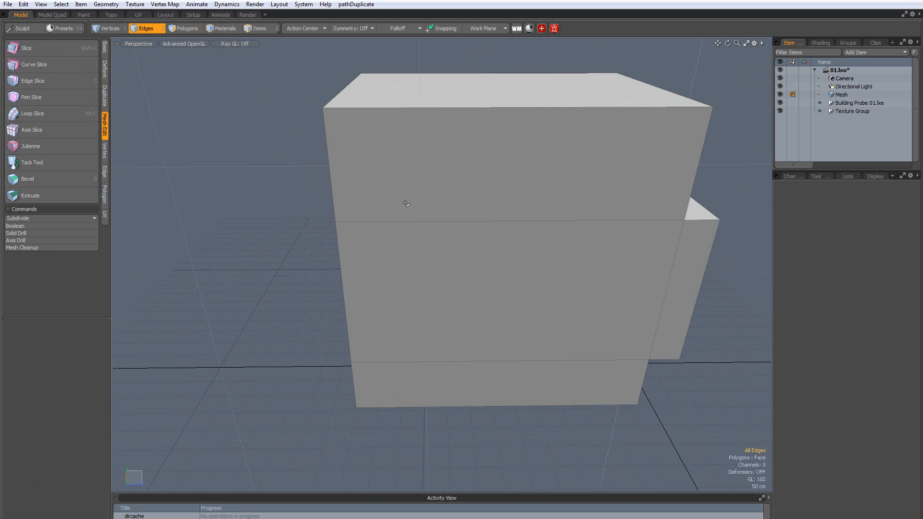
pyautogui.doubleClick(404, 219)
pyautogui.keyDown('alt'); pyautogui.moveTo(268, 296); pyautogui.dragTo(480, 233); pyautogui.keyUp('alt')
pyautogui.press('b')
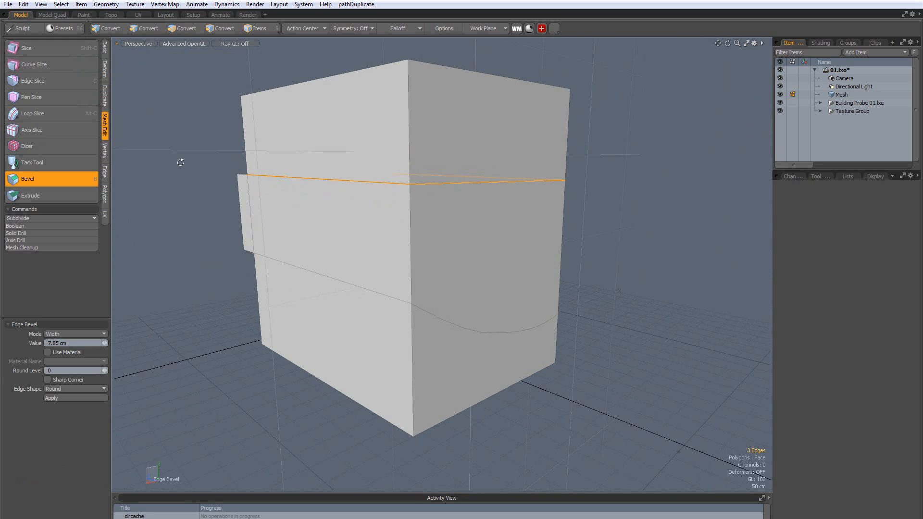
pyautogui.press('ctrl')
pyautogui.hotkey('alt', 'c')
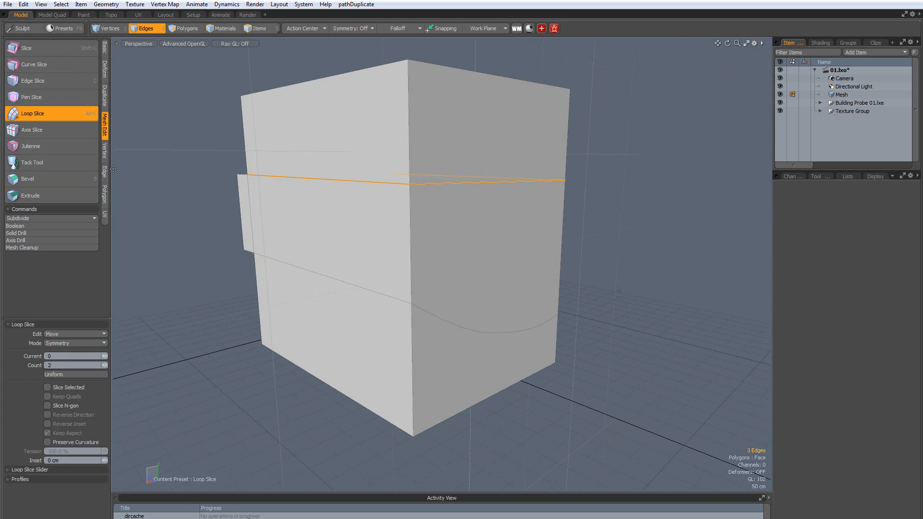
pyautogui.moveTo(493, 238); pyautogui.dragTo(470, 238)
pyautogui.keyDown('alt'); pyautogui.moveTo(543, 192); pyautogui.dragTo(584, 222); pyautogui.keyUp('alt')
pyautogui.press('Escape')
pyautogui.scroll(-3, 585, 221)
# Undo the loop slices and return to polygon mode with nothing selected.
pyautogui.hotkey('ctrl', 'z')
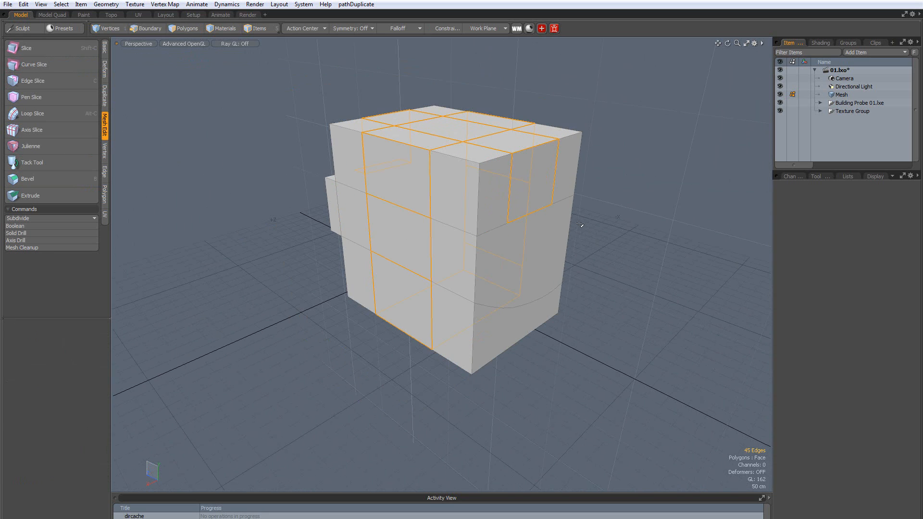
pyautogui.hotkey('alt', 'c')
pyautogui.hotkey('ctrl', 'z')
pyautogui.hotkey('ctrl', 'z')
pyautogui.click(611, 196)
pyautogui.press('3')
pyautogui.scroll(3, 606, 205)
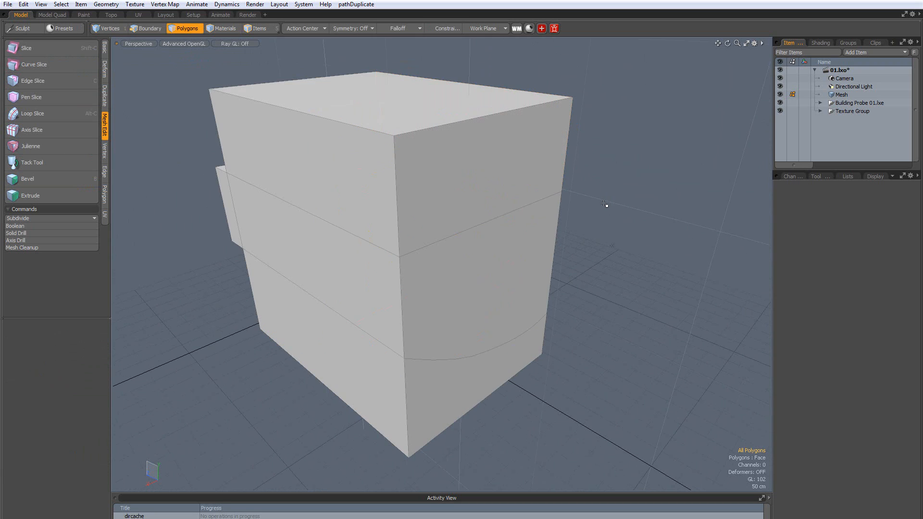
# Undo the outward move and bevel of the front polygon between the two slices.
pyautogui.hotkey('alt', 'c')
pyautogui.hotkey('ctrl', 'z')
pyautogui.hotkey('ctrl', 'z')
pyautogui.hotkey('ctrl', 'z')
pyautogui.hotkey('ctrl', 'z')
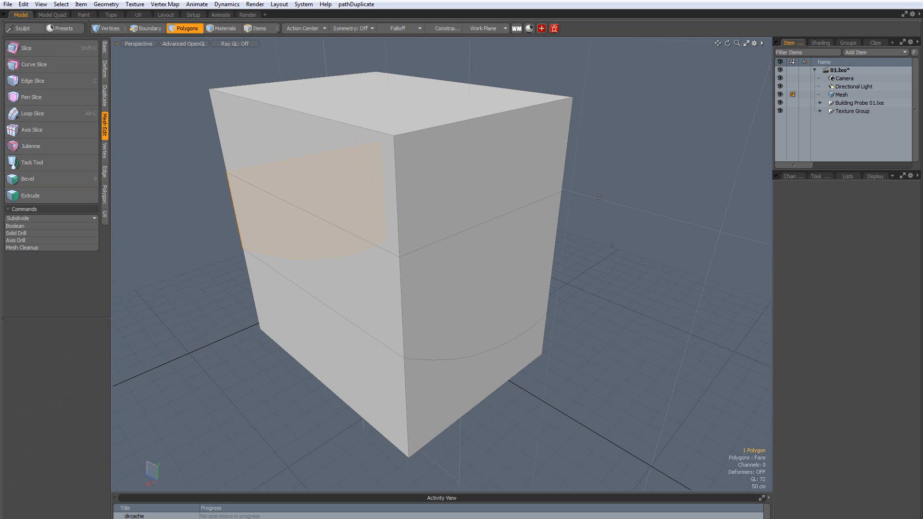
# Undo the curved slice and the straight slice to return to the plain unsliced box.
pyautogui.hotkey('ctrl', 'z')
pyautogui.hotkey('ctrl', 'shift', 'z')
pyautogui.hotkey('ctrl', 'z')
pyautogui.hotkey('ctrl', 'z')
pyautogui.hotkey('ctrl', 'z')
pyautogui.hotkey('ctrl', 'z')
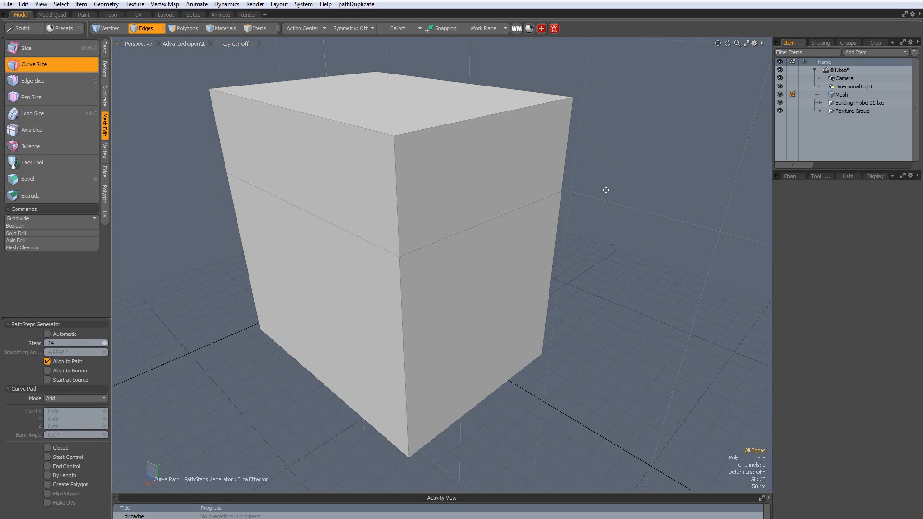
pyautogui.hotkey('ctrl', 'z')
pyautogui.hotkey('ctrl', 'z')
pyautogui.hotkey('ctrl', 'z')
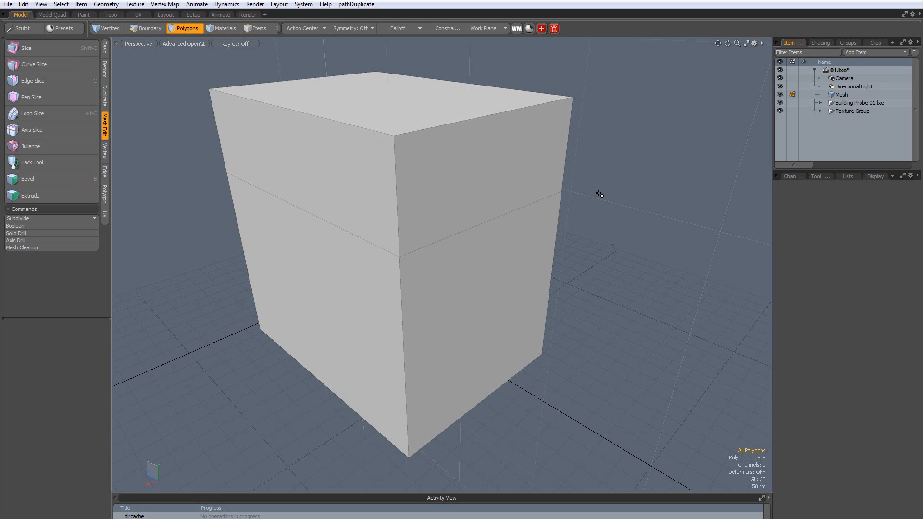
pyautogui.hotkey('ctrl', 'z')
pyautogui.hotkey('ctrl', 'z')
# Select the box's front polygon and bevel it outward to roughly double the box's length.
pyautogui.keyDown('alt'); pyautogui.moveTo(600, 194); pyautogui.dragTo(331, 155); pyautogui.keyUp('alt')
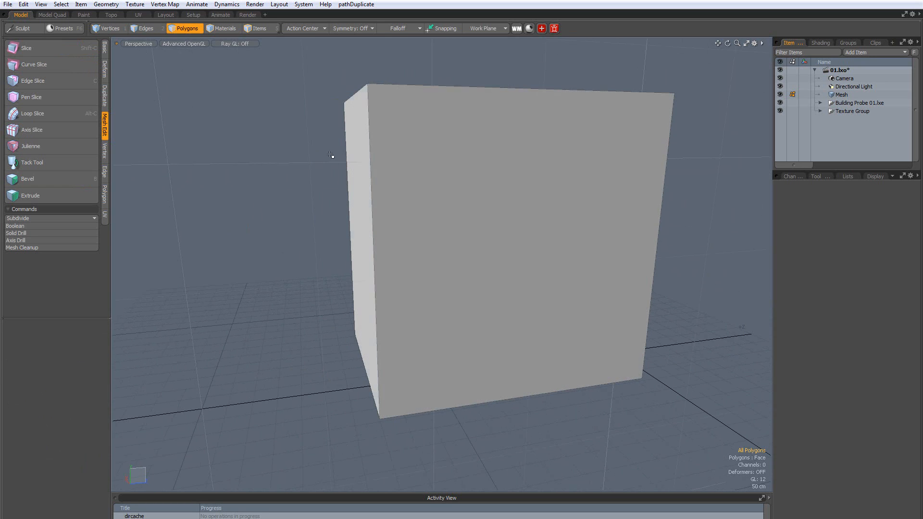
pyautogui.moveTo(387, 184); pyautogui.dragTo(461, 197)
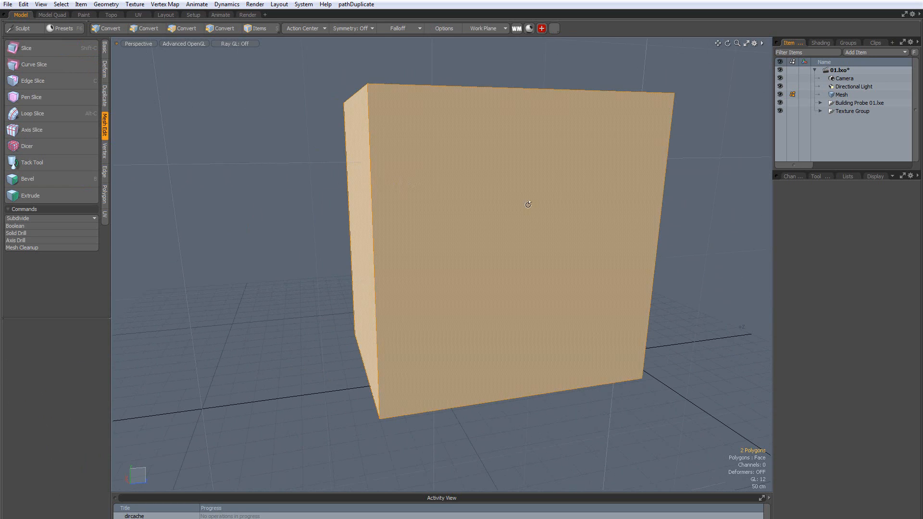
pyautogui.keyDown('alt'); pyautogui.moveTo(527, 205); pyautogui.dragTo(498, 193); pyautogui.keyUp('alt')
pyautogui.scroll(-5, 537, 206)
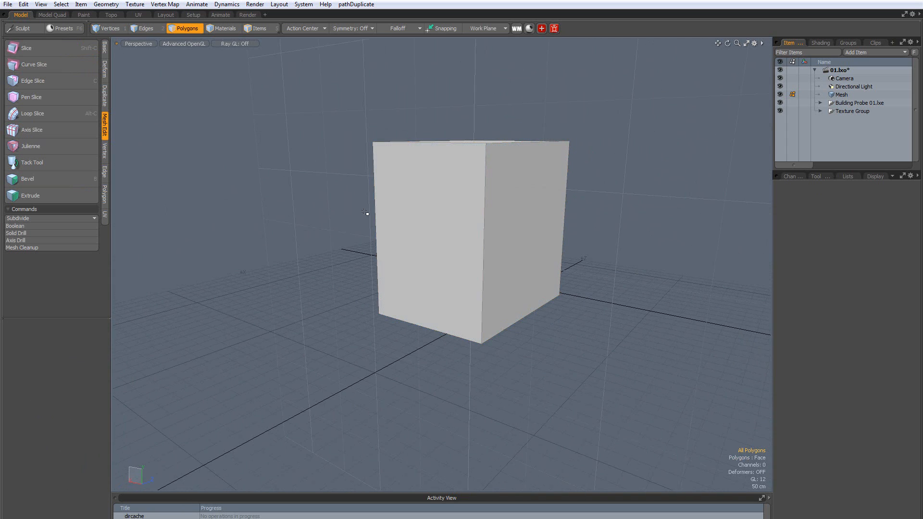
pyautogui.press('b')
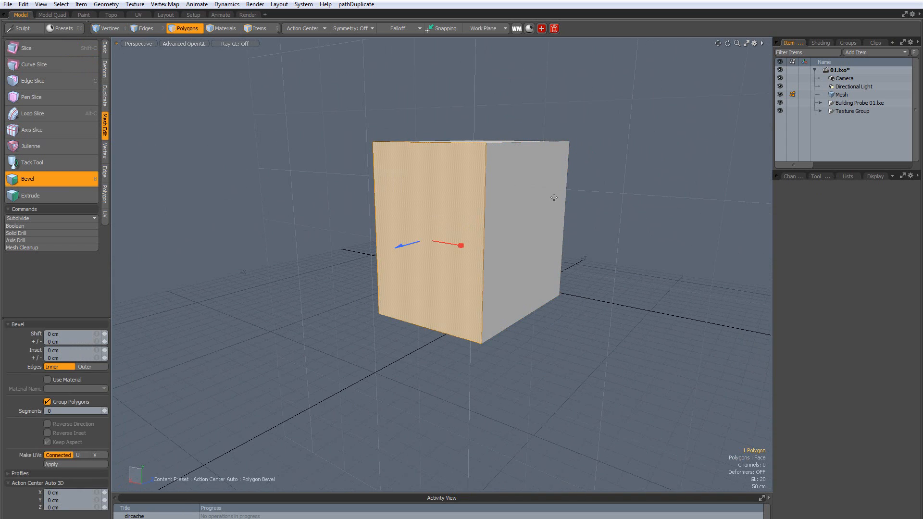
pyautogui.moveTo(410, 244); pyautogui.dragTo(237, 288)
pyautogui.press('space')
# Try a Symmetry-mode Loop Slice with a count of 2 while the middle edge loop is selected in edge mode.
pyautogui.keyDown('alt'); pyautogui.moveTo(224, 164); pyautogui.dragTo(198, 197); pyautogui.keyUp('alt')
pyautogui.click(146, 29)
pyautogui.doubleClick(425, 202)
pyautogui.keyDown('alt'); pyautogui.moveTo(425, 202); pyautogui.dragTo(486, 272); pyautogui.keyUp('alt')
pyautogui.hotkey('alt', 'c')
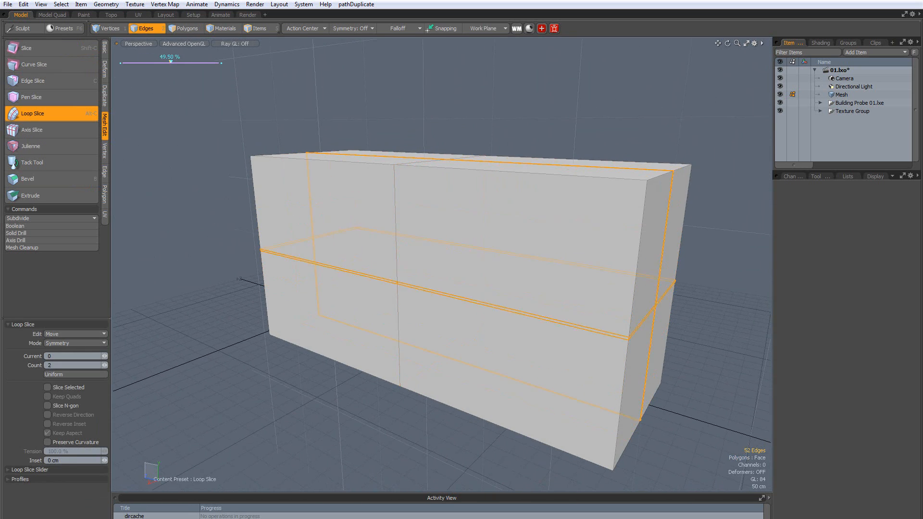
pyautogui.moveTo(662, 264); pyautogui.dragTo(648, 263)
pyautogui.hotkey('ctrl', 'z')
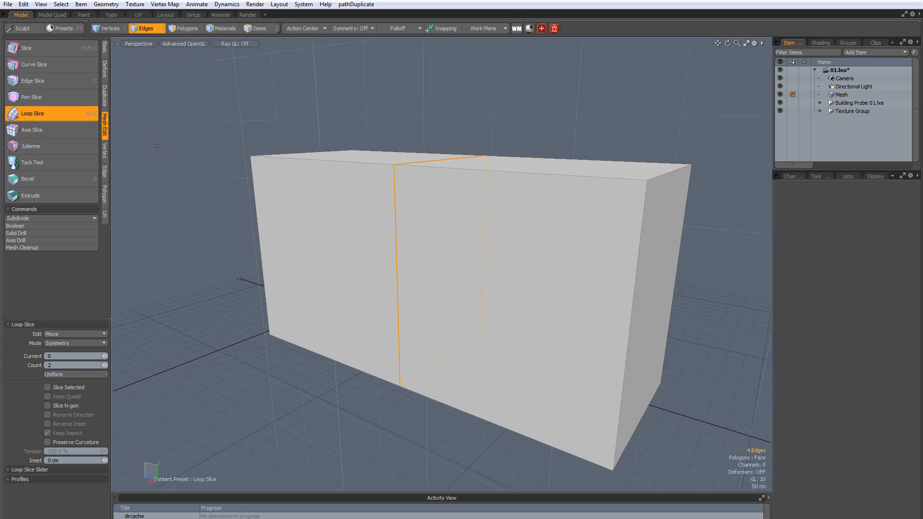
pyautogui.click(74, 111)
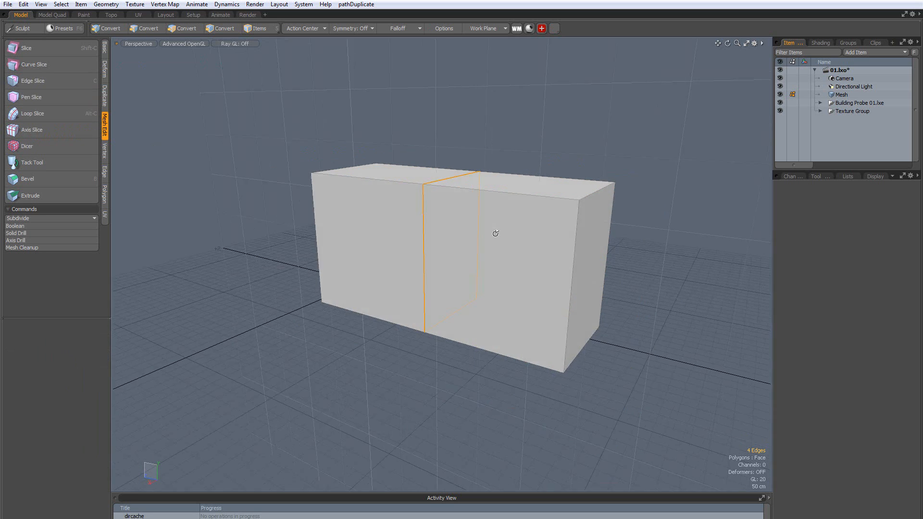
# Switch to polygon mode, select the band of six polygons running lengthwise around the box, and clear the selection.
pyautogui.click(185, 30)
pyautogui.click(370, 250)
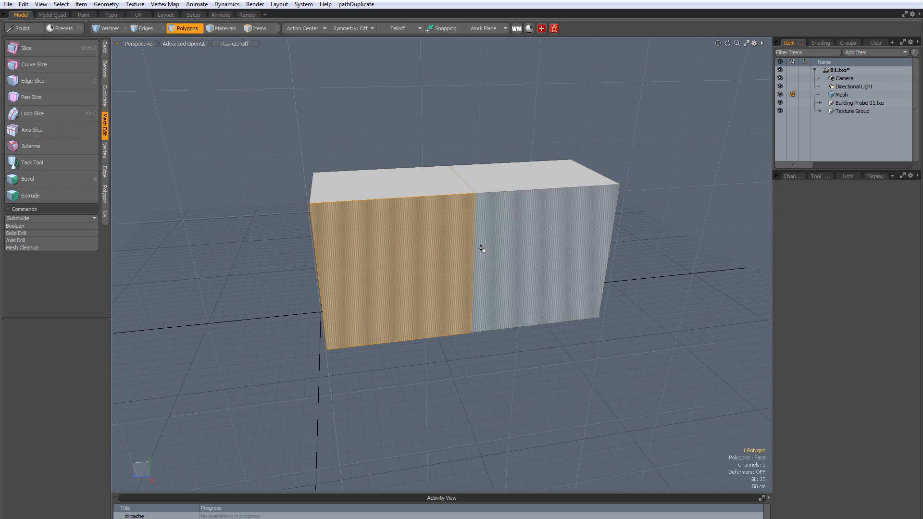
pyautogui.keyDown('shift'); pyautogui.click(508, 246); pyautogui.keyUp('shift')
pyautogui.doubleClick(512, 240)
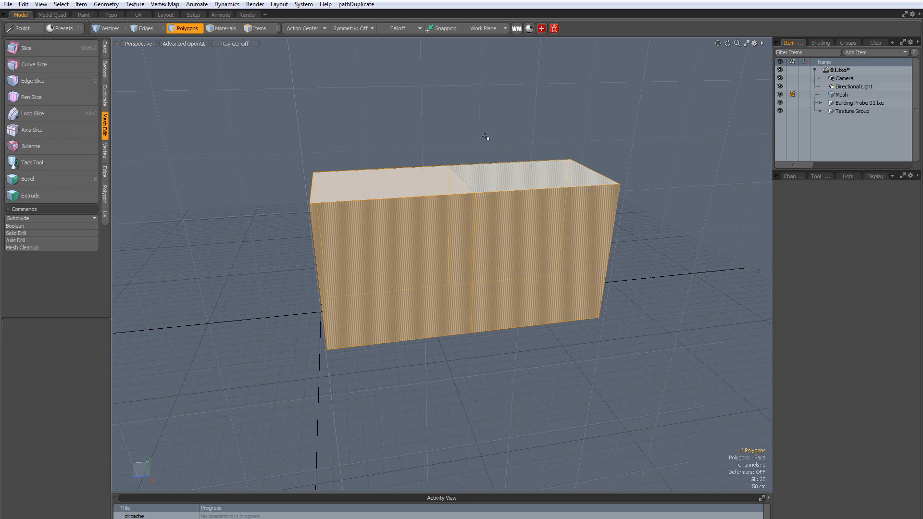
pyautogui.keyDown('alt'); pyautogui.moveTo(548, 145); pyautogui.dragTo(447, 166); pyautogui.keyUp('alt')
pyautogui.press('Escape')
# Select the four polygons wrapping around the beveled half of the box, including its underside and far side.
pyautogui.scroll(3, 362, 179)
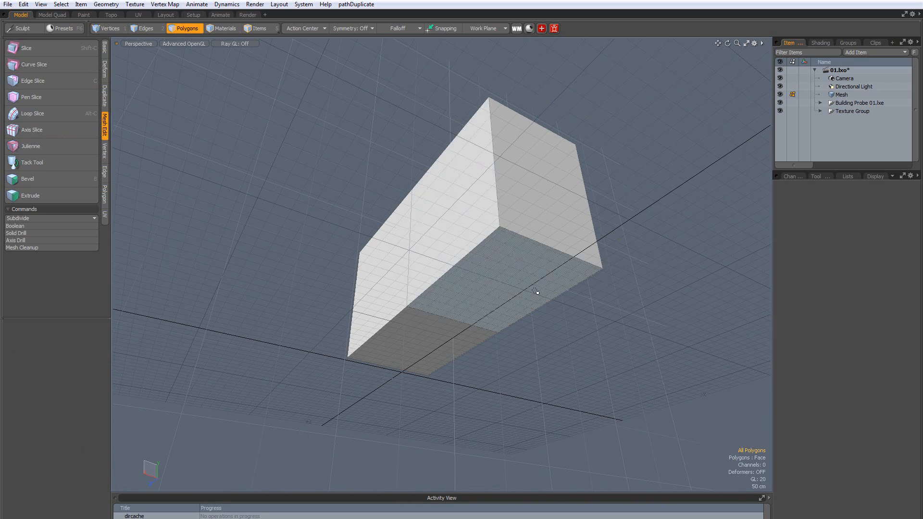
pyautogui.keyDown('alt'); pyautogui.moveTo(452, 239); pyautogui.dragTo(478, 264); pyautogui.keyUp('alt')
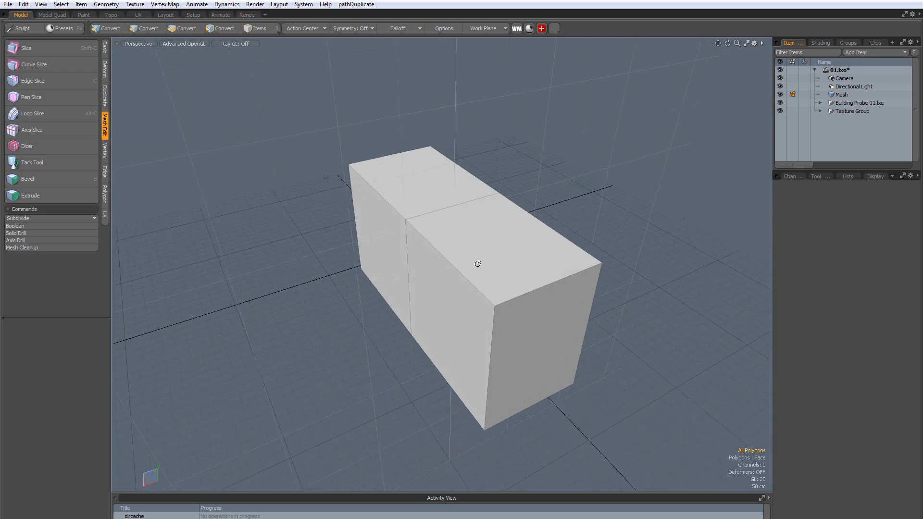
pyautogui.moveTo(477, 194); pyautogui.dragTo(442, 268)
pyautogui.keyDown('alt'); pyautogui.moveTo(438, 340); pyautogui.dragTo(439, 213); pyautogui.keyUp('alt')
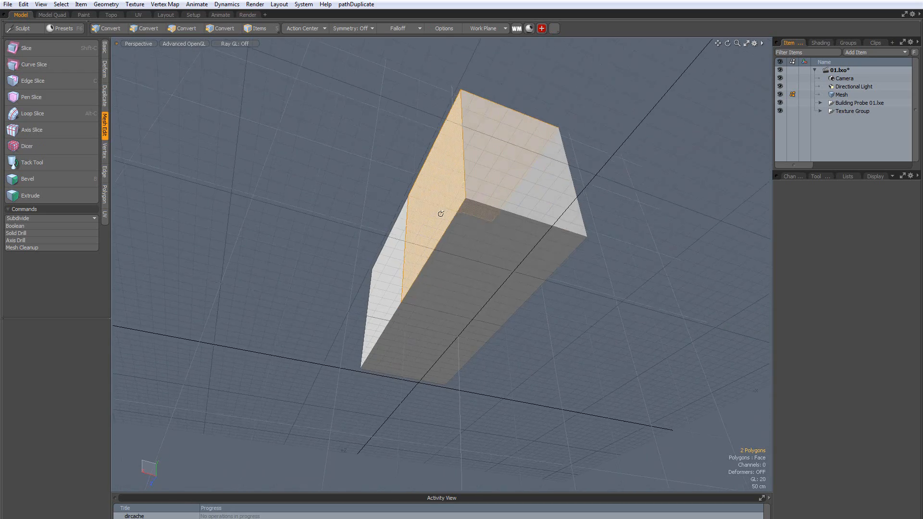
pyautogui.keyDown('shift'); pyautogui.click(484, 249); pyautogui.keyUp('shift')
pyautogui.keyDown('alt'); pyautogui.moveTo(563, 247); pyautogui.dragTo(447, 281); pyautogui.keyUp('alt')
pyautogui.keyDown('shift'); pyautogui.click(418, 233); pyautogui.keyUp('shift')
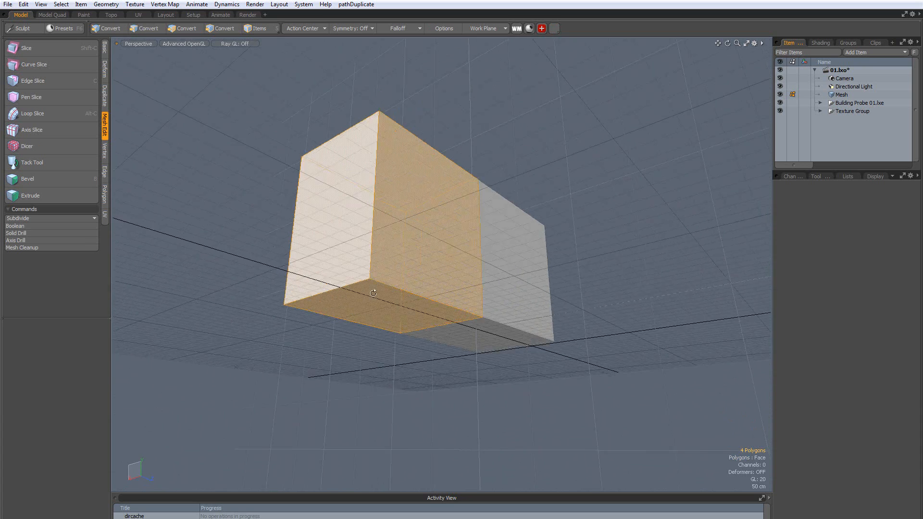
pyautogui.keyDown('alt'); pyautogui.moveTo(418, 232); pyautogui.dragTo(400, 287); pyautogui.keyUp('alt')
pyautogui.keyDown('alt'); pyautogui.moveTo(436, 147); pyautogui.dragTo(526, 221); pyautogui.keyUp('alt')
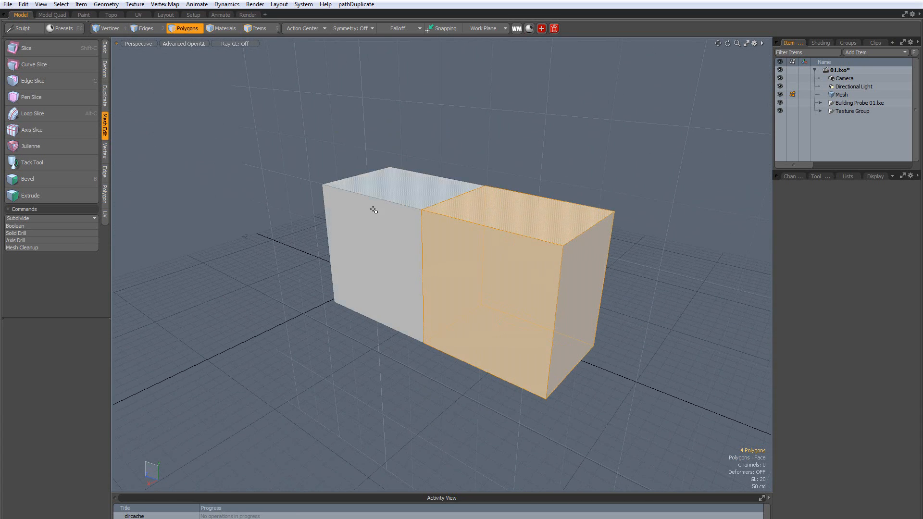
# Loop Slice the selected polygon band in Symmetry mode and reduce the count to 1.
pyautogui.click(56, 114)
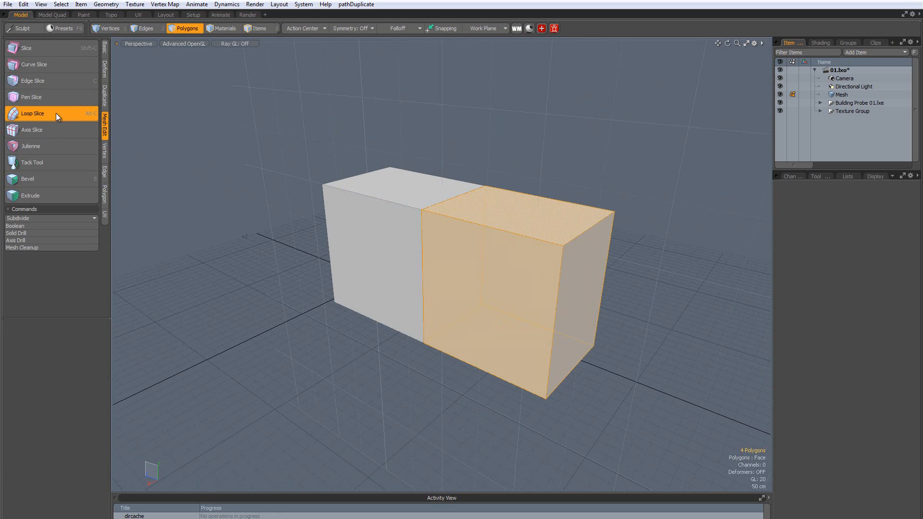
pyautogui.moveTo(595, 224); pyautogui.dragTo(583, 224)
pyautogui.scroll(3, 601, 238)
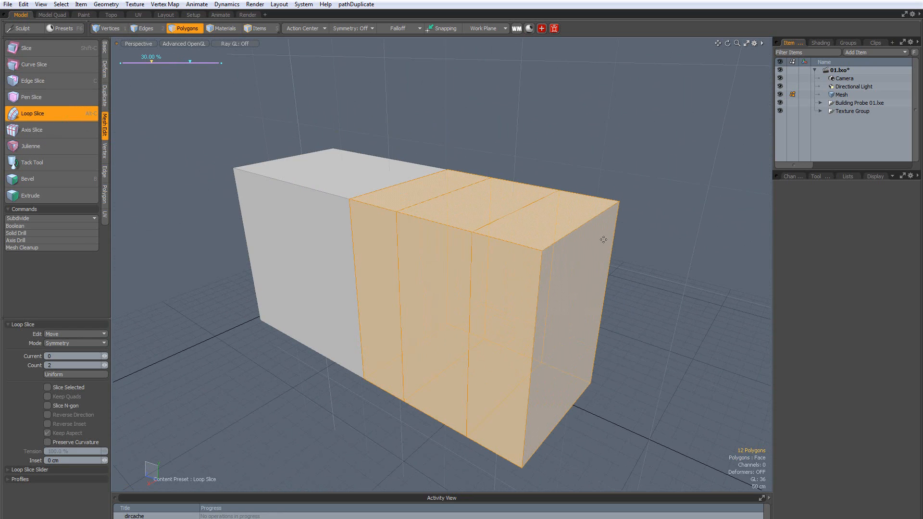
pyautogui.keyDown('alt'); pyautogui.moveTo(684, 202); pyautogui.dragTo(493, 184); pyautogui.keyUp('alt')
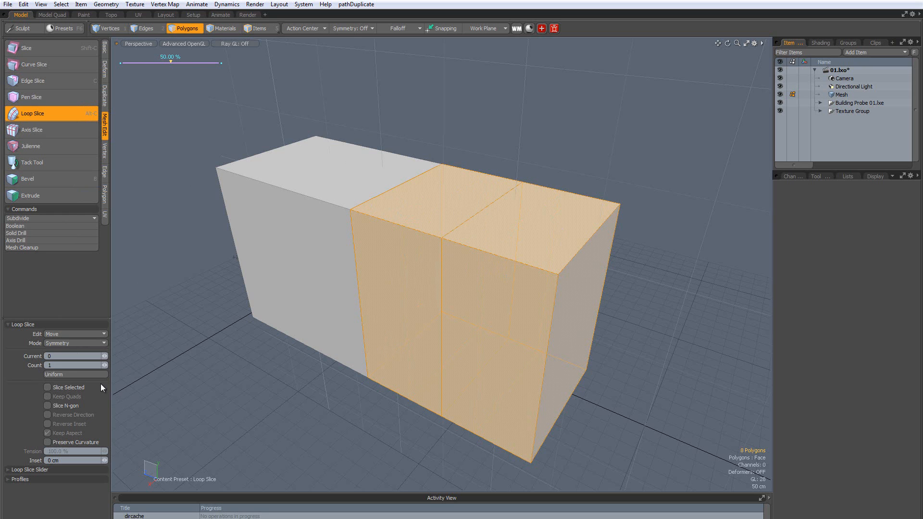
pyautogui.keyDown('alt'); pyautogui.moveTo(396, 343); pyautogui.dragTo(451, 185); pyautogui.keyUp('alt')
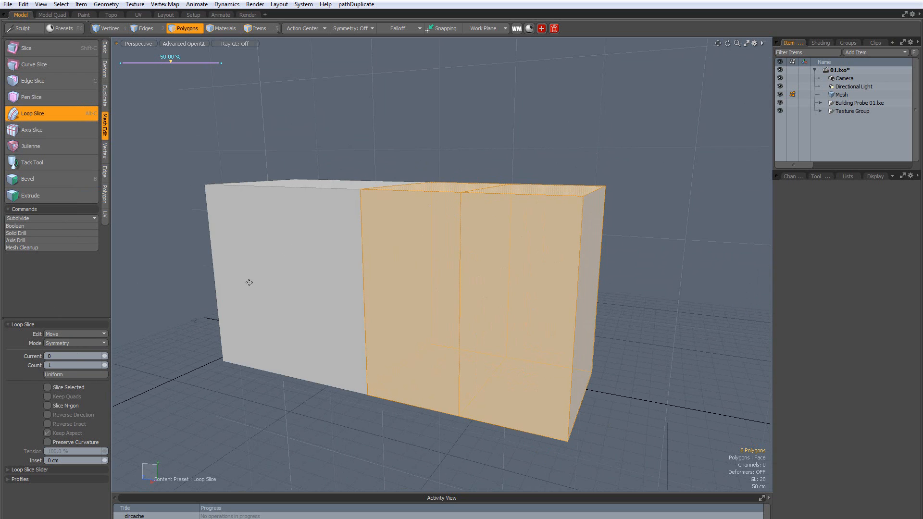
# Raise the Loop Slice count to 6 on the beveled half of the box.
pyautogui.click(106, 364)
pyautogui.click(106, 365)
pyautogui.click(105, 364)
pyautogui.click(106, 365)
pyautogui.click(106, 364)
pyautogui.keyDown('alt'); pyautogui.moveTo(432, 231); pyautogui.dragTo(497, 199); pyautogui.keyUp('alt')
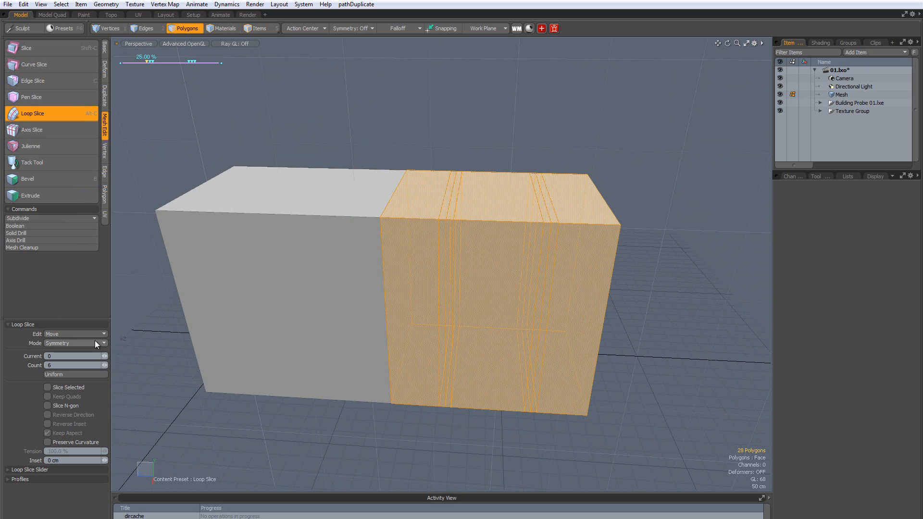
pyautogui.keyDown('alt'); pyautogui.moveTo(495, 234); pyautogui.dragTo(464, 251); pyautogui.keyUp('alt')
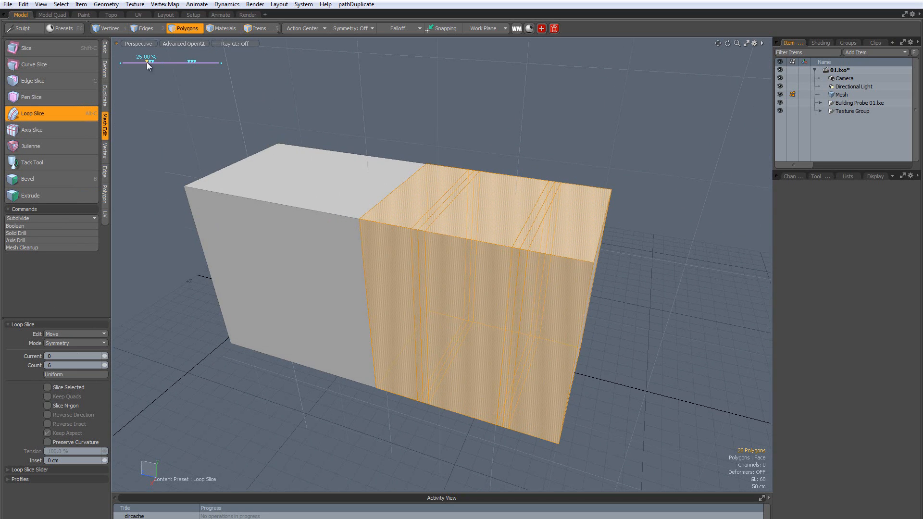
# Change the Loop Slice mode to Uniform, finish the tool and clear the polygon selection.
pyautogui.click(67, 342)
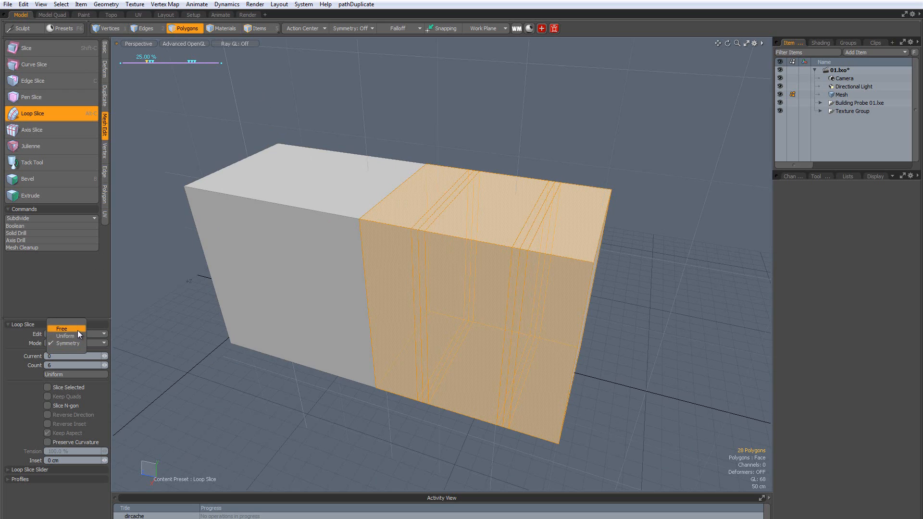
pyautogui.click(74, 335)
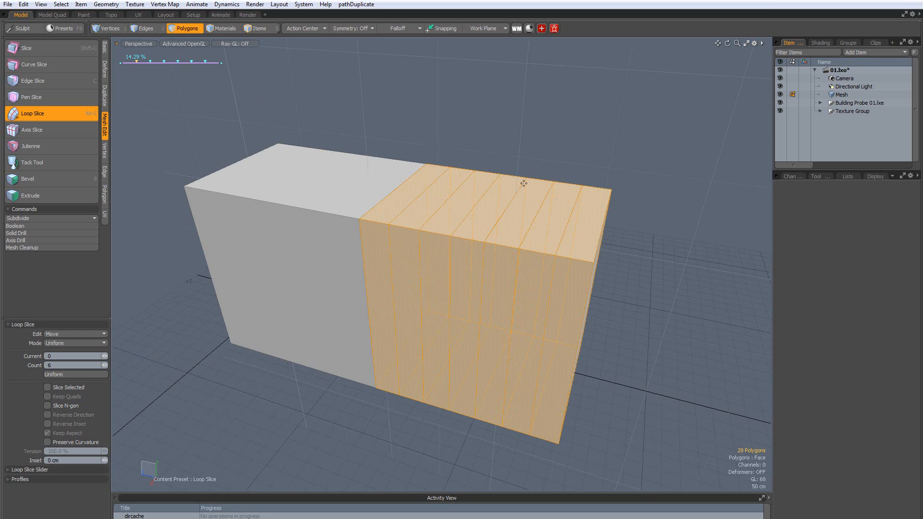
pyautogui.keyDown('alt'); pyautogui.moveTo(498, 237); pyautogui.dragTo(471, 295); pyautogui.keyUp('alt')
pyautogui.press('Escape')
pyautogui.press('Escape')
# Select the polygons around one narrow sliced strip individually on all four sides, and clear the selection.
pyautogui.scroll(2, 507, 218)
pyautogui.moveTo(504, 210); pyautogui.dragTo(517, 251)
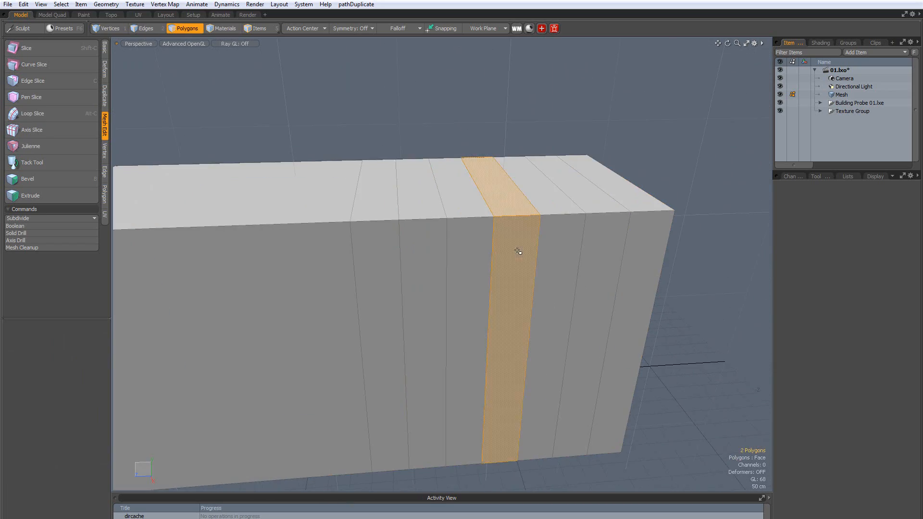
pyautogui.keyDown('alt'); pyautogui.moveTo(625, 283); pyautogui.dragTo(333, 267); pyautogui.keyUp('alt')
pyautogui.keyDown('shift'); pyautogui.click(482, 383); pyautogui.keyUp('shift')
pyautogui.keyDown('alt'); pyautogui.moveTo(482, 383); pyautogui.dragTo(543, 320); pyautogui.keyUp('alt')
pyautogui.keyDown('shift'); pyautogui.click(455, 338); pyautogui.keyUp('shift')
pyautogui.scroll(-3, 452, 338)
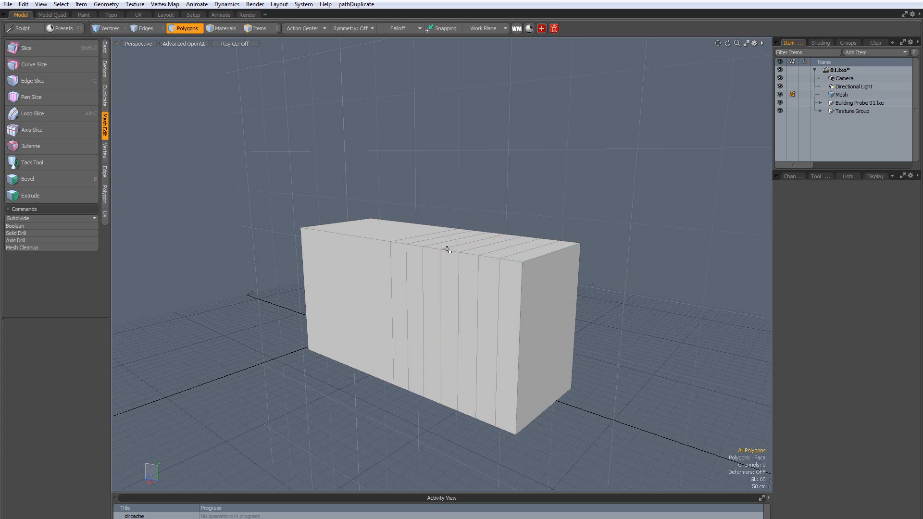
# Select the top and side polygons of the unsliced half, extend them to a full polygon loop, and clear the selection.
pyautogui.keyDown('alt'); pyautogui.moveTo(468, 243); pyautogui.dragTo(397, 283); pyautogui.keyUp('alt')
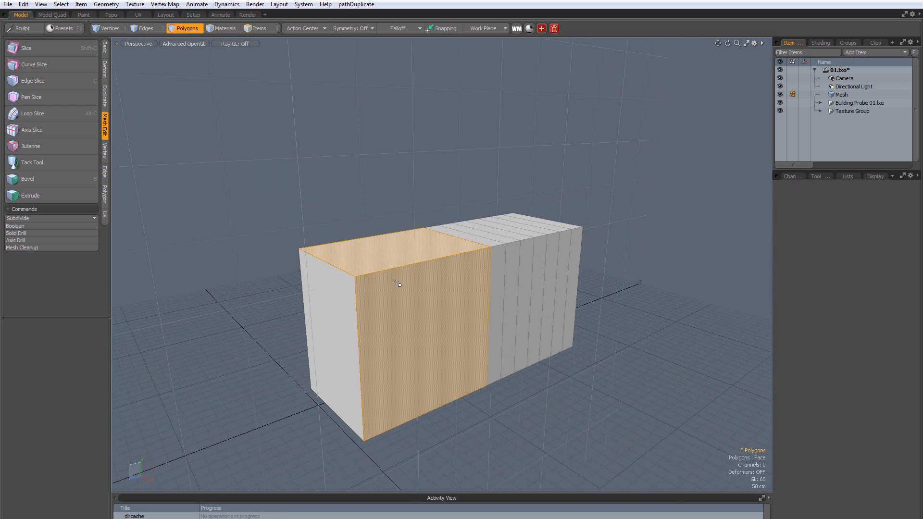
pyautogui.press('Escape')
pyautogui.moveTo(368, 253)
pyautogui.mouseDown()
pyautogui.moveTo(401, 317)
pyautogui.moveTo(370, 276)
pyautogui.mouseUp()
pyautogui.press('l')
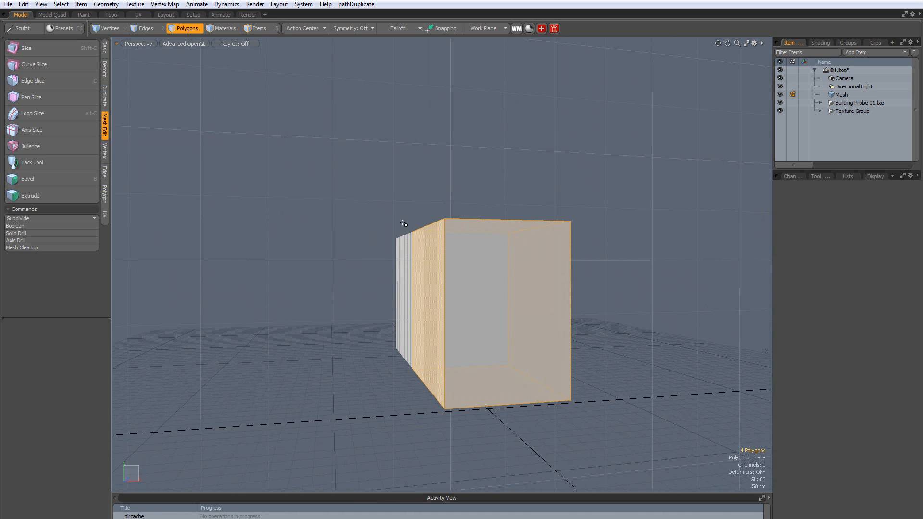
pyautogui.keyDown('alt'); pyautogui.moveTo(406, 224); pyautogui.dragTo(361, 338); pyautogui.keyUp('alt')
pyautogui.press('Escape')
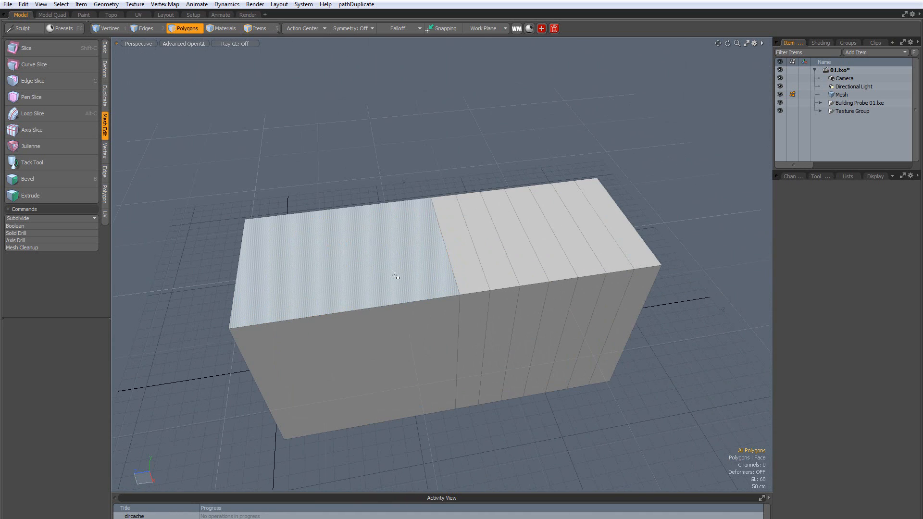
# Select the unsliced top polygon and its neighbouring strip, extend them to a lengthwise polygon loop, and clear the selection.
pyautogui.click(423, 263)
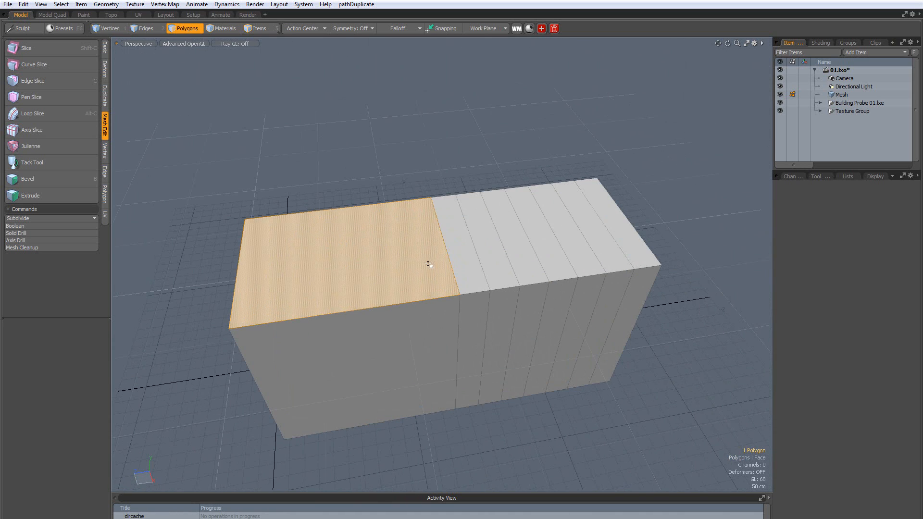
pyautogui.keyDown('shift'); pyautogui.click(458, 262); pyautogui.keyUp('shift')
pyautogui.press('l')
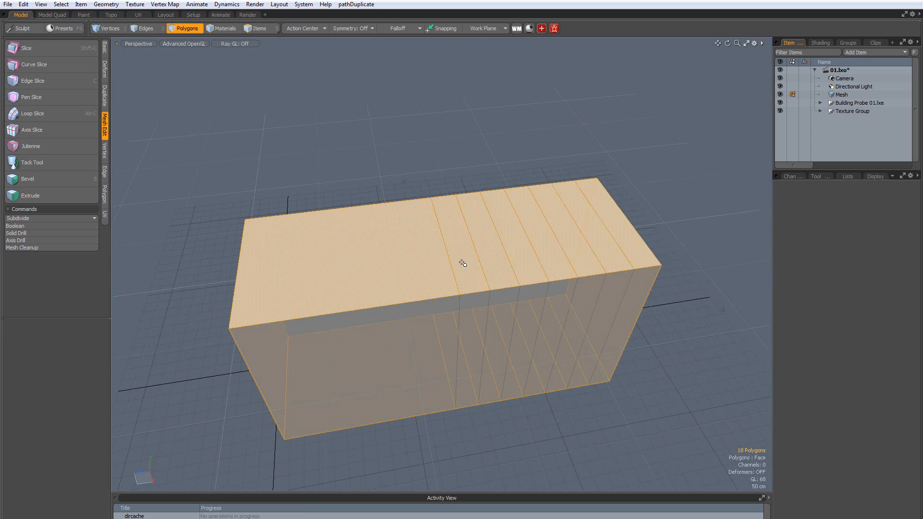
pyautogui.keyDown('alt'); pyautogui.moveTo(462, 263); pyautogui.dragTo(340, 317); pyautogui.keyUp('alt')
pyautogui.keyDown('alt'); pyautogui.moveTo(380, 420); pyautogui.dragTo(542, 435); pyautogui.keyUp('alt')
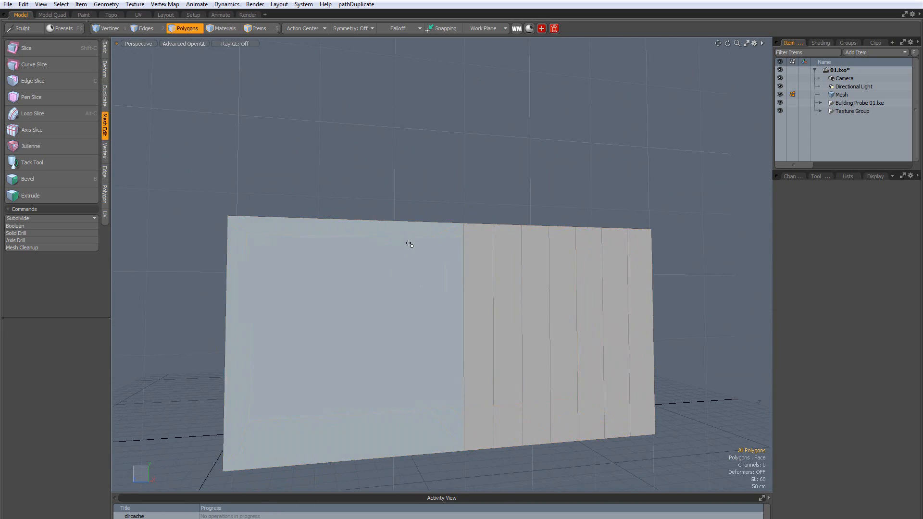
pyautogui.keyDown('alt'); pyautogui.moveTo(406, 243); pyautogui.dragTo(280, 255); pyautogui.keyUp('alt')
# Switch to edge mode, select the side and top edges of the middle division, and clear the selection.
pyautogui.press('2')
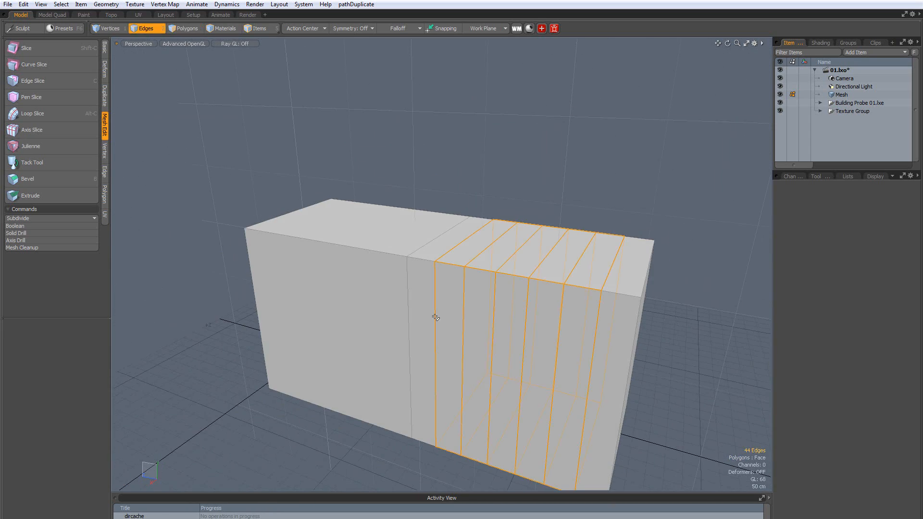
pyautogui.press('Escape')
pyautogui.click(408, 307)
pyautogui.keyDown('shift'); pyautogui.click(426, 245); pyautogui.keyUp('shift')
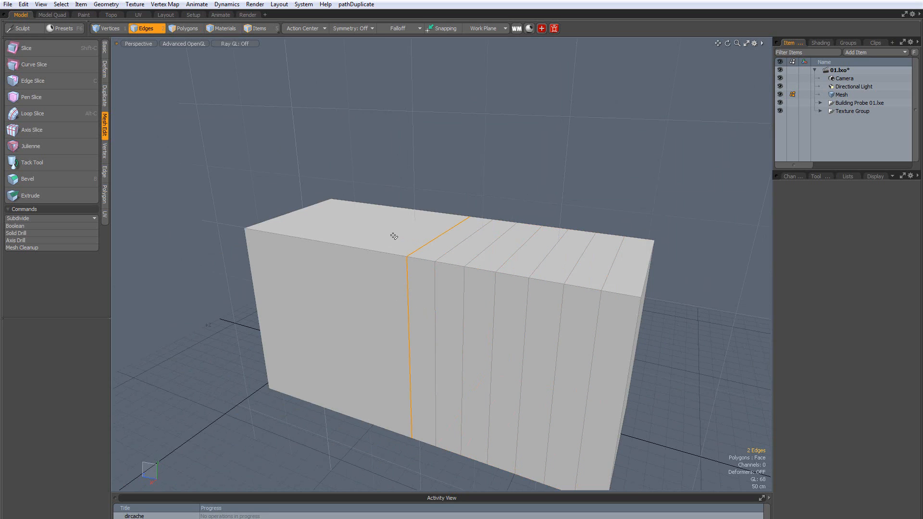
pyautogui.keyDown('alt'); pyautogui.moveTo(402, 259); pyautogui.dragTo(480, 302); pyautogui.keyUp('alt')
pyautogui.press('Escape')
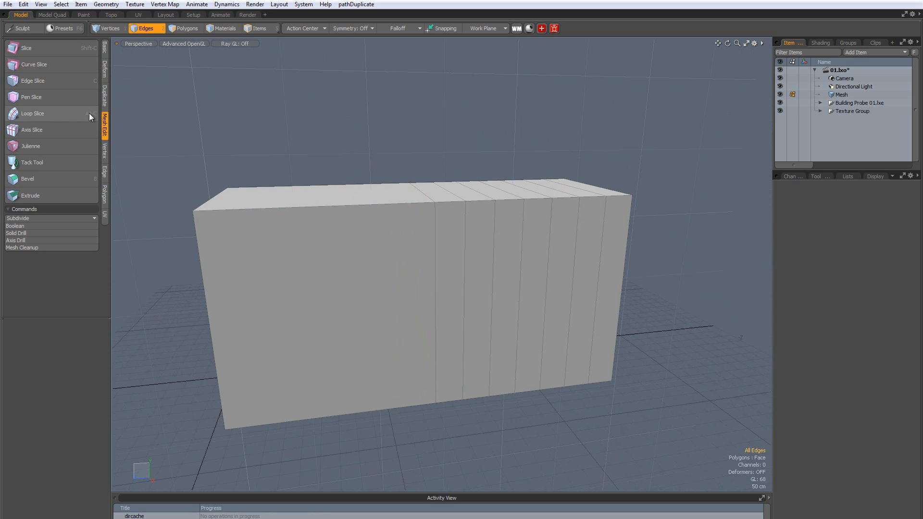
# Switch to polygon mode and select the four polygons running around one narrow sliced strip.
pyautogui.keyDown('alt'); pyautogui.moveTo(529, 193); pyautogui.dragTo(402, 227); pyautogui.keyUp('alt')
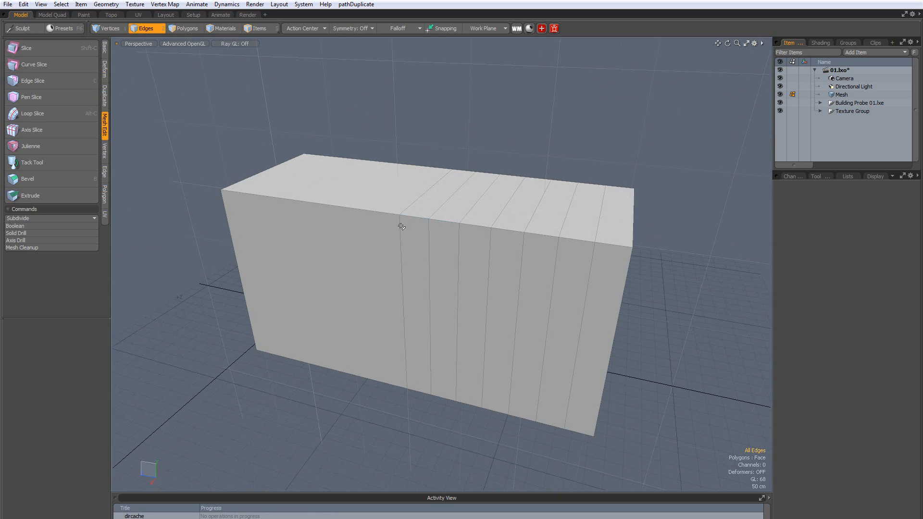
pyautogui.click(32, 114)
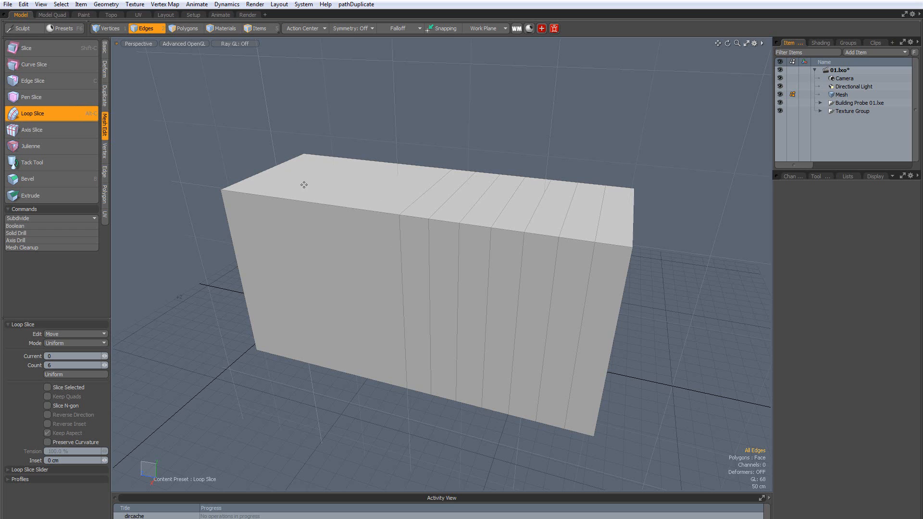
pyautogui.click(185, 28)
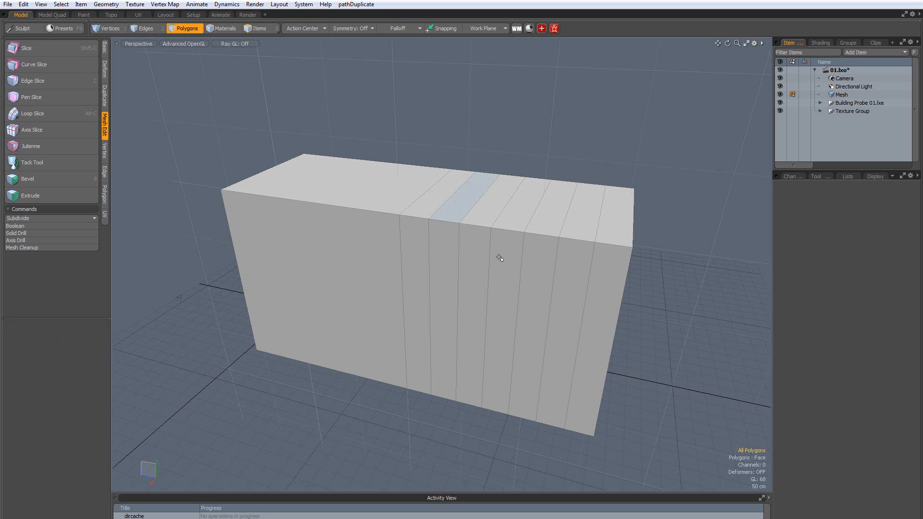
pyautogui.moveTo(503, 219); pyautogui.dragTo(515, 256)
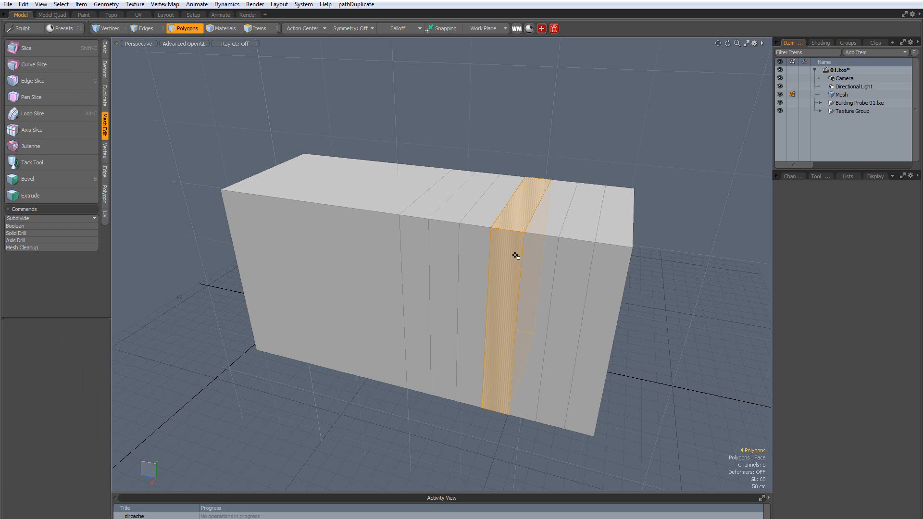
# Try to move the selected strip with the Transform tool, and undo the change and the selection.
pyautogui.press('y')
pyautogui.moveTo(520, 290); pyautogui.dragTo(546, 288)
pyautogui.scroll(-2, 545, 288)
pyautogui.keyDown('alt'); pyautogui.moveTo(545, 289); pyautogui.dragTo(511, 255); pyautogui.keyUp('alt')
pyautogui.press('q')
pyautogui.click(601, 272)
pyautogui.hotkey('ctrl', 'z')
pyautogui.hotkey('ctrl', 'z')
pyautogui.hotkey('ctrl', 'z')
pyautogui.hotkey('ctrl', 'z')
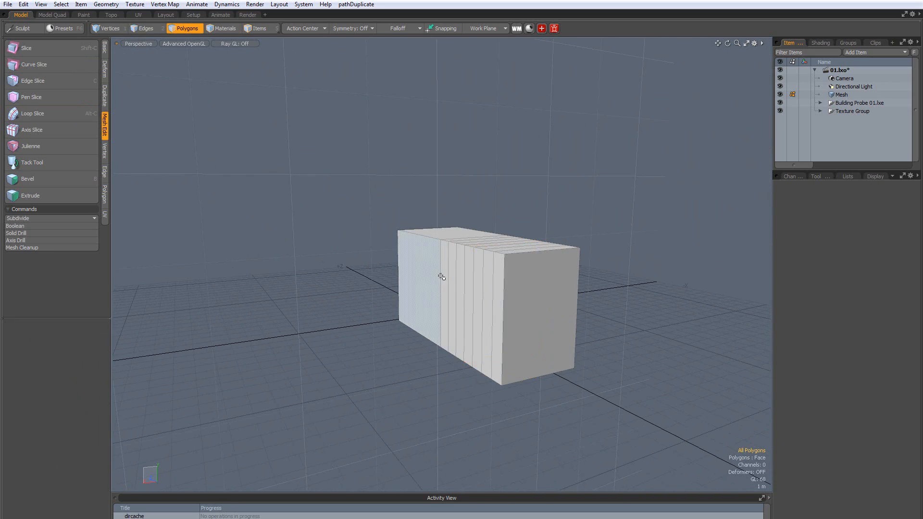
# Select the end polygon of the unsliced half and extend it outward in successive sections with Bevel.
pyautogui.keyDown('alt'); pyautogui.moveTo(394, 301); pyautogui.dragTo(474, 275); pyautogui.keyUp('alt')
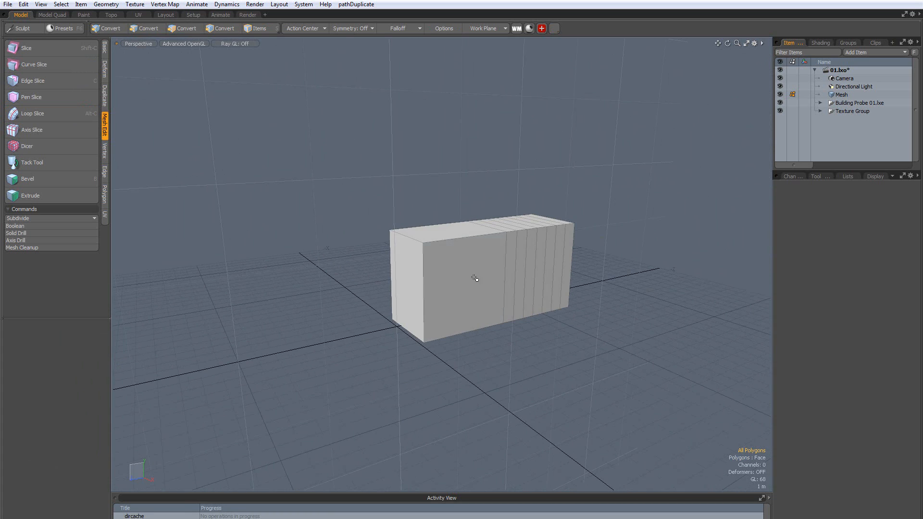
pyautogui.click(406, 282)
pyautogui.press('b')
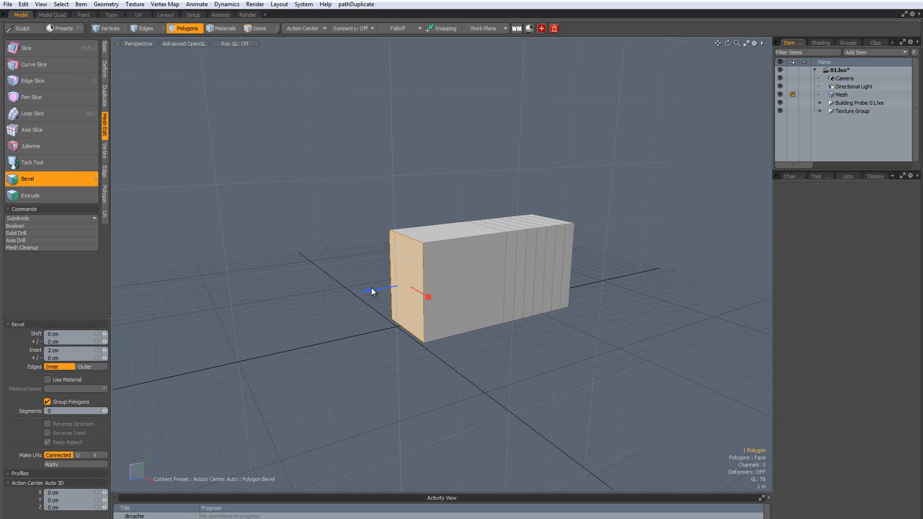
pyautogui.moveTo(371, 291); pyautogui.dragTo(251, 311)
pyautogui.keyDown('shift'); pyautogui.click(301, 302); pyautogui.keyUp('shift')
pyautogui.press('space')
# Select the polygon loop around the middle added section and try scaling it, undoing the scale.
pyautogui.moveTo(367, 245); pyautogui.dragTo(426, 278)
pyautogui.press('r')
pyautogui.hotkey('ctrl', 'z')
pyautogui.hotkey('ctrl', 'z')
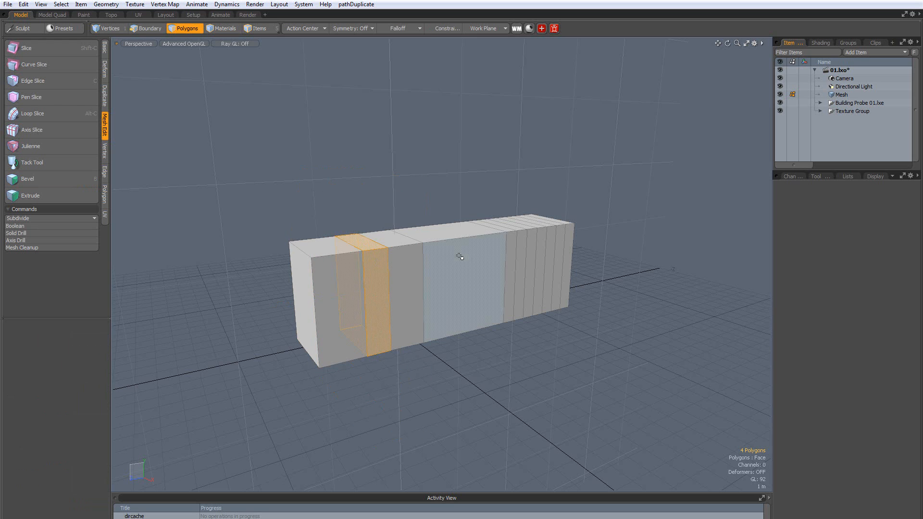
# Undo the bevelled extension of the box end and clear the polygon selection.
pyautogui.hotkey('ctrl', 'z')
pyautogui.hotkey('ctrl', 'z')
pyautogui.hotkey('ctrl', 'z')
pyautogui.hotkey('ctrl', 'z')
pyautogui.hotkey('ctrl', 'z')
pyautogui.hotkey('ctrl', 'z')
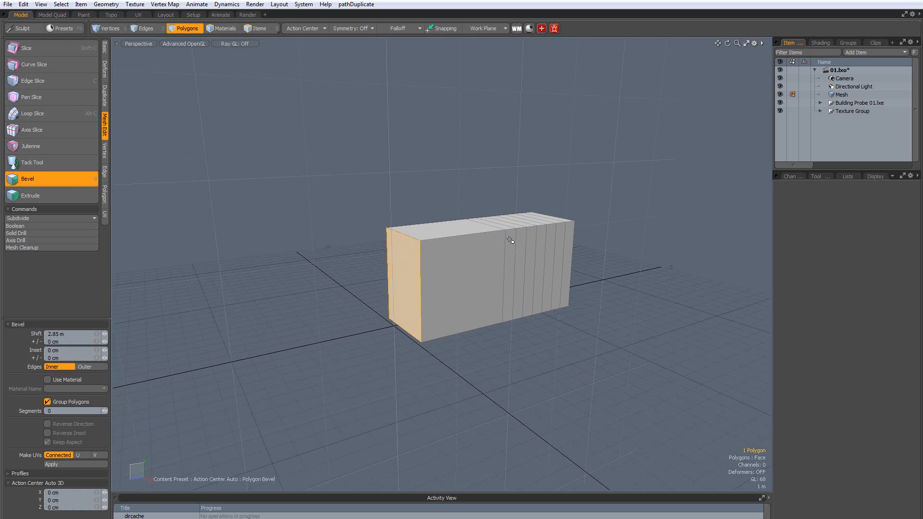
pyautogui.press('Escape')
pyautogui.press('Escape')
# Bring up the vertex modelling tools and switch to vertex selection mode.
pyautogui.scroll(3, 564, 220)
pyautogui.keyDown('alt'); pyautogui.moveTo(457, 307); pyautogui.dragTo(350, 307); pyautogui.keyUp('alt')
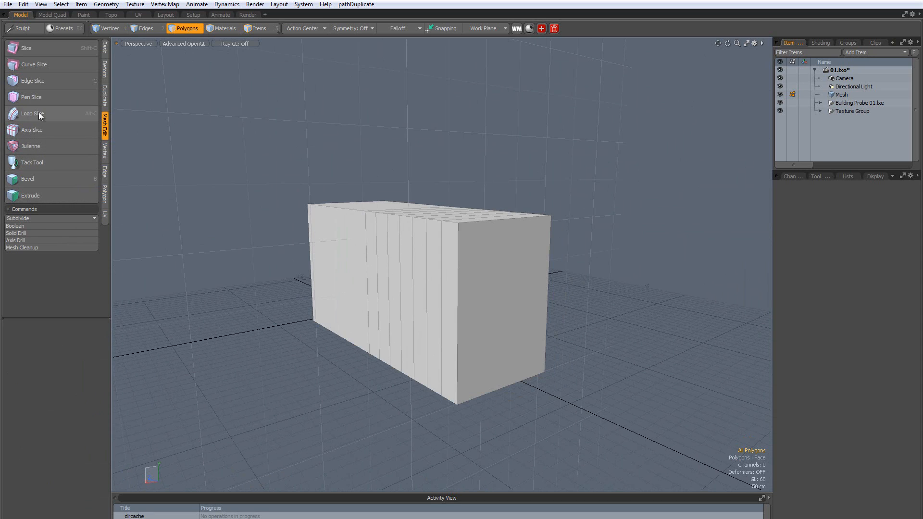
pyautogui.click(105, 150)
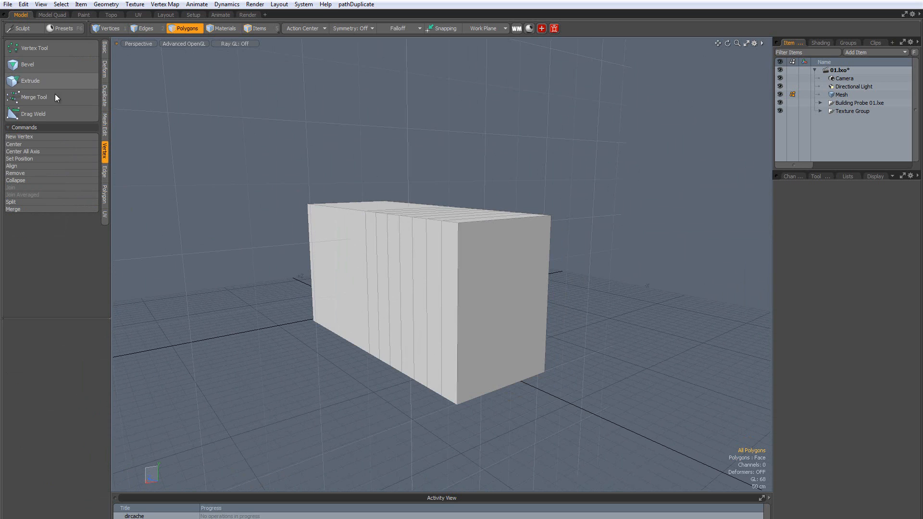
pyautogui.moveTo(289, 221)
pyautogui.keyDown('alt'); pyautogui.mouseDown()
pyautogui.moveTo(432, 200)
pyautogui.moveTo(284, 223)
pyautogui.mouseUp(); pyautogui.keyUp('alt')
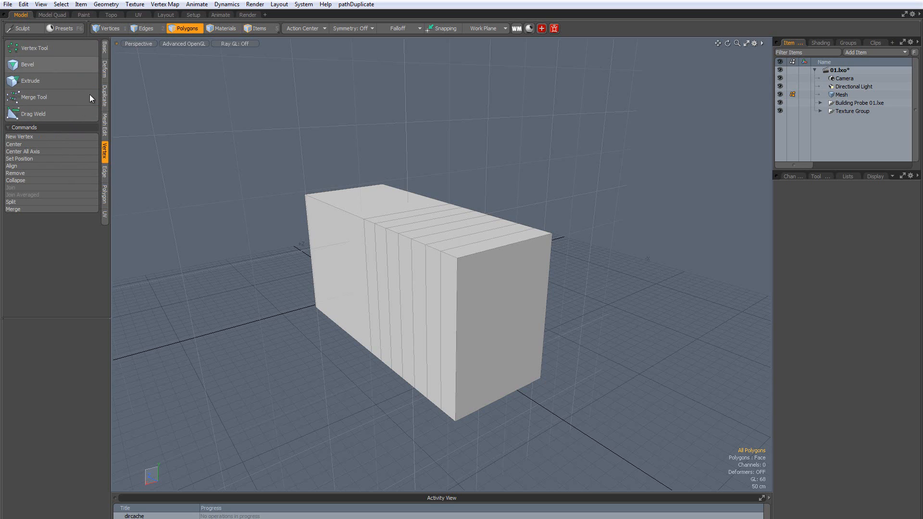
pyautogui.click(37, 67)
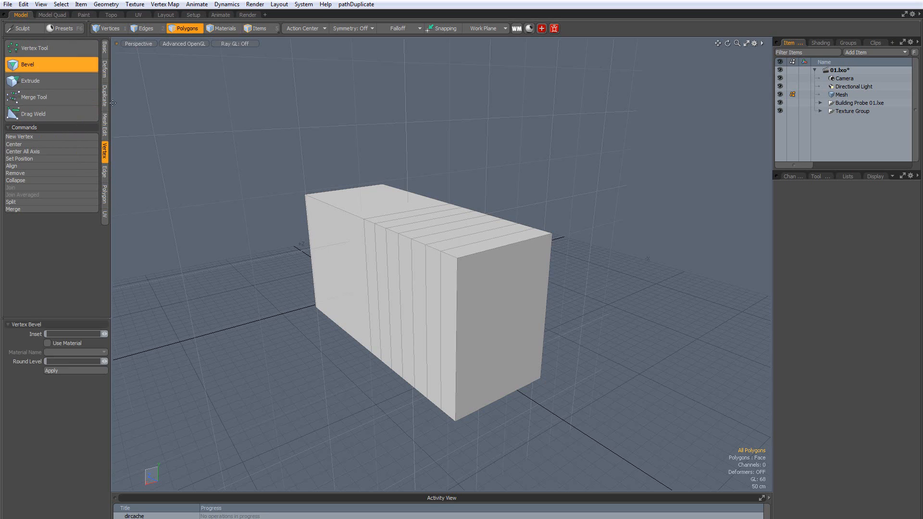
pyautogui.press('1')
# Select the upper corner vertex at the sliced end and bevel it with an inset of about 70 cm.
pyautogui.click(456, 262)
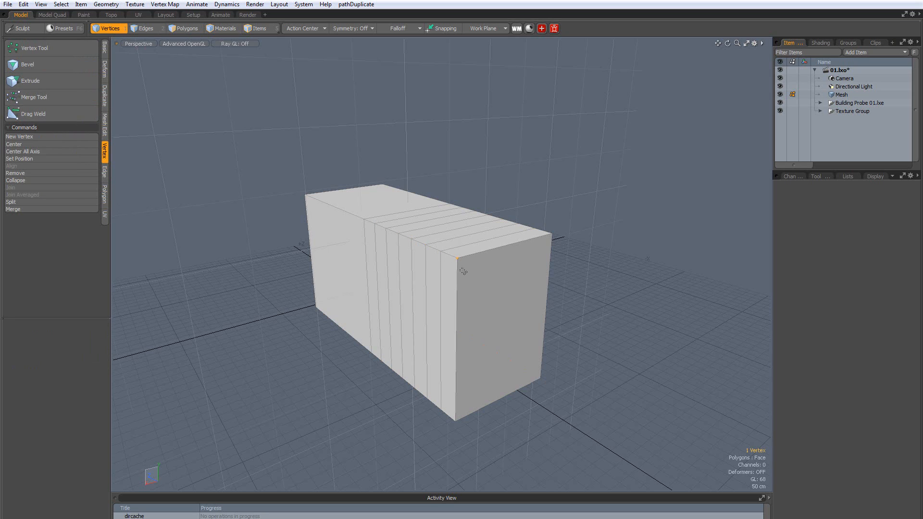
pyautogui.click(49, 64)
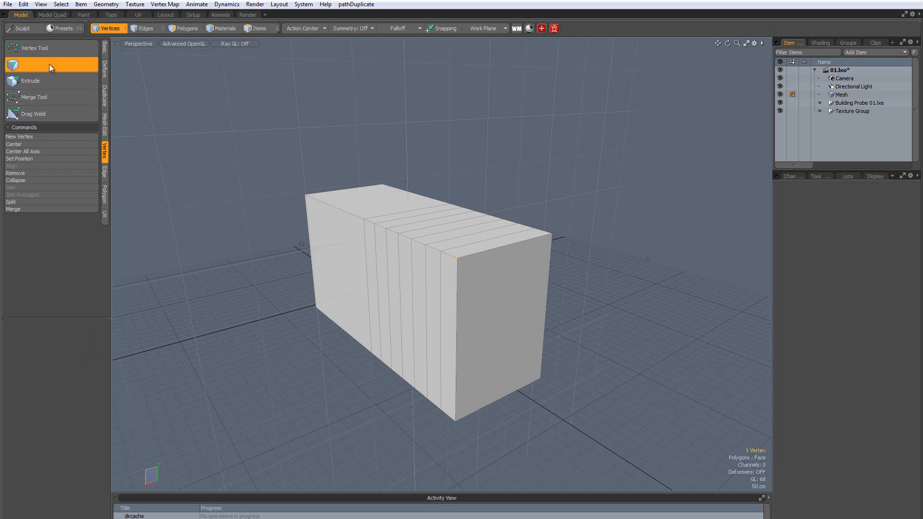
pyautogui.moveTo(452, 238); pyautogui.dragTo(477, 234)
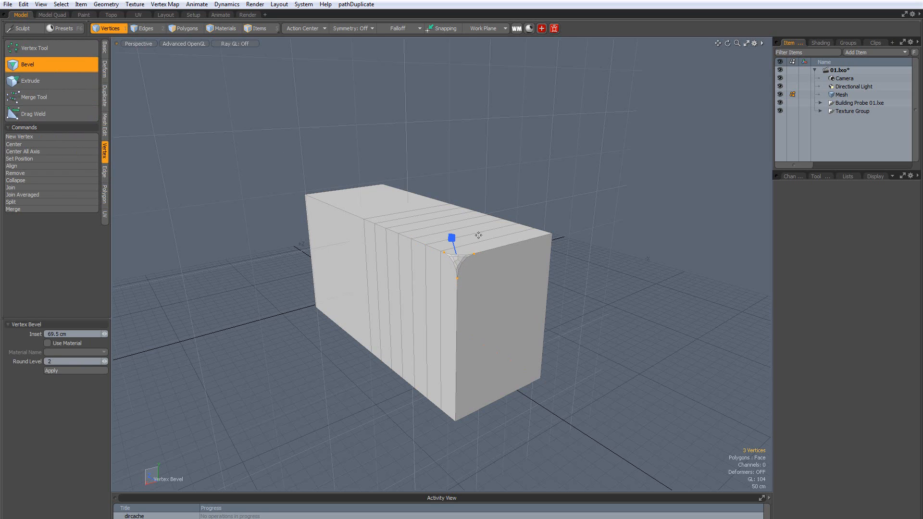
# Flatten the corner vertex bevel to round level 0 and set its inset to 54 cm.
pyautogui.click(102, 362)
pyautogui.click(103, 361)
pyautogui.scroll(5, 400, 293)
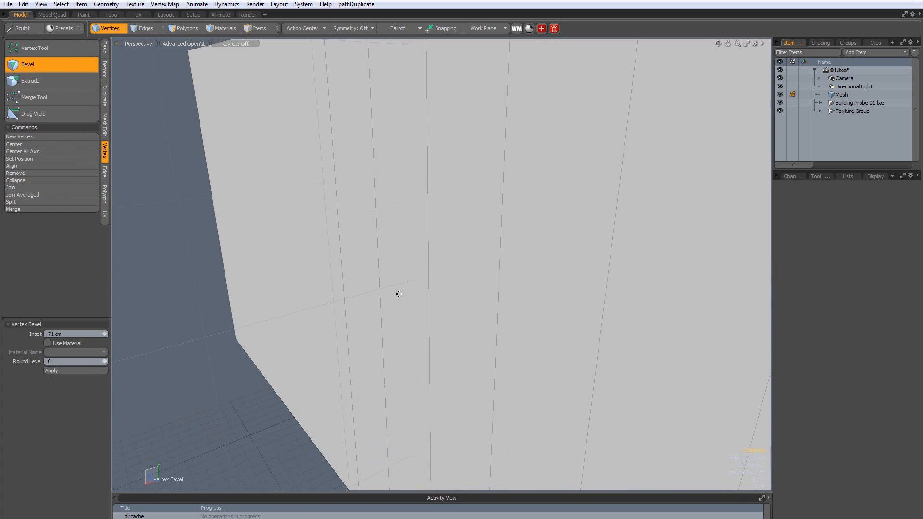
pyautogui.scroll(-4, 400, 293)
pyautogui.keyDown('alt'); pyautogui.moveTo(399, 293); pyautogui.dragTo(371, 274); pyautogui.keyUp('alt')
pyautogui.keyDown('ctrl'); pyautogui.keyDown('alt'); pyautogui.moveTo(371, 274); pyautogui.dragTo(432, 261); pyautogui.keyUp('alt'); pyautogui.keyUp('ctrl')
pyautogui.keyDown('alt'); pyautogui.moveTo(432, 261); pyautogui.dragTo(406, 262); pyautogui.keyUp('alt')
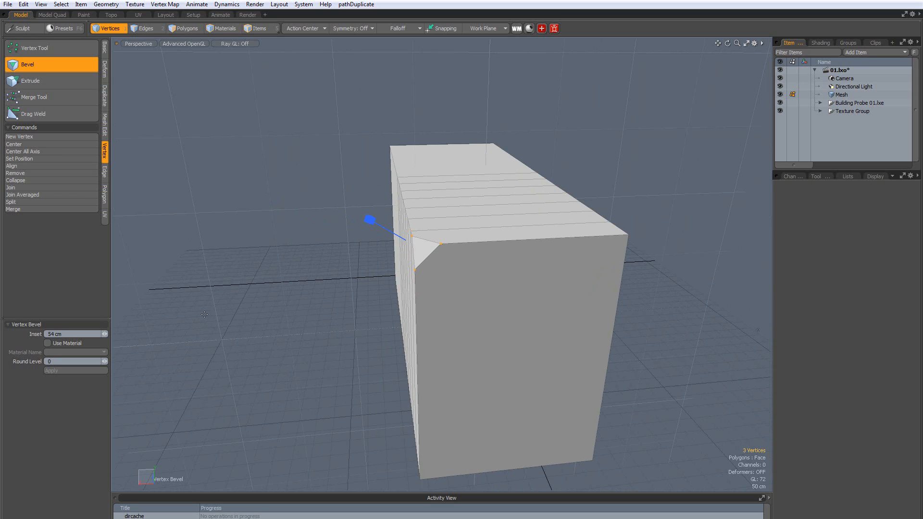
# Raise the corner bevel's round level to 3, inspect the rounded corner, and drop the tool and selection.
pyautogui.click(106, 361)
pyautogui.scroll(3, 362, 264)
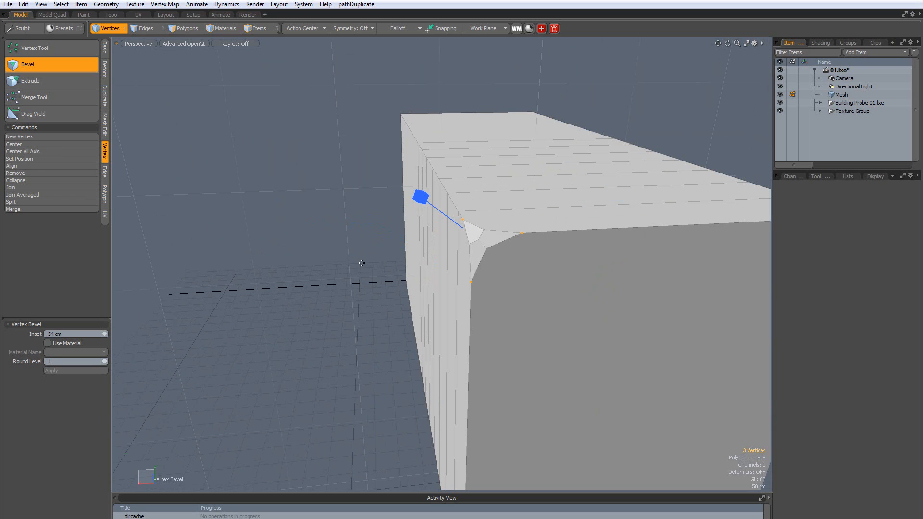
pyautogui.click(105, 362)
pyautogui.click(106, 361)
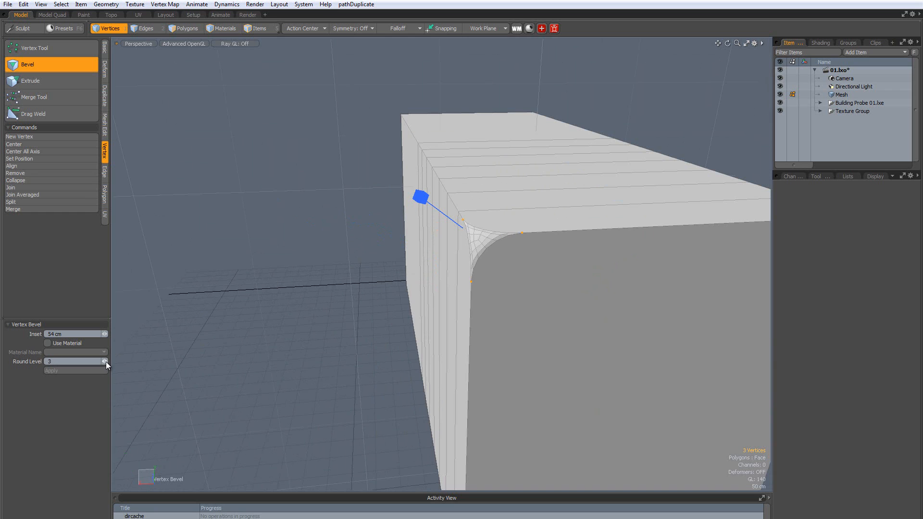
pyautogui.keyDown('alt'); pyautogui.moveTo(462, 264); pyautogui.dragTo(622, 266); pyautogui.keyUp('alt')
pyautogui.scroll(3, 654, 183)
pyautogui.keyDown('alt'); pyautogui.keyDown('shift'); pyautogui.moveTo(721, 179); pyautogui.dragTo(493, 226); pyautogui.keyUp('shift'); pyautogui.keyUp('alt')
pyautogui.press('Escape')
pyautogui.press('Escape')
pyautogui.scroll(-2, 654, 183)
pyautogui.scroll(-3, 493, 226)
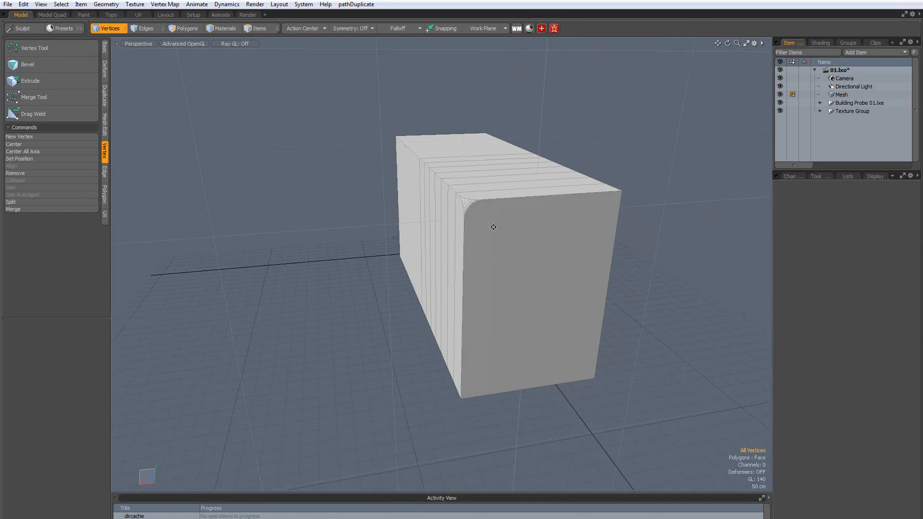
# Undo the corner vertex bevel and clear the vertex selection.
pyautogui.keyDown('alt'); pyautogui.keyDown('shift'); pyautogui.moveTo(571, 249); pyautogui.dragTo(529, 226); pyautogui.keyUp('shift'); pyautogui.keyUp('alt')
pyautogui.hotkey('ctrl', 'z')
pyautogui.hotkey('ctrl', 'z')
pyautogui.hotkey('ctrl', 'z')
pyautogui.press('Escape')
pyautogui.press('Escape')
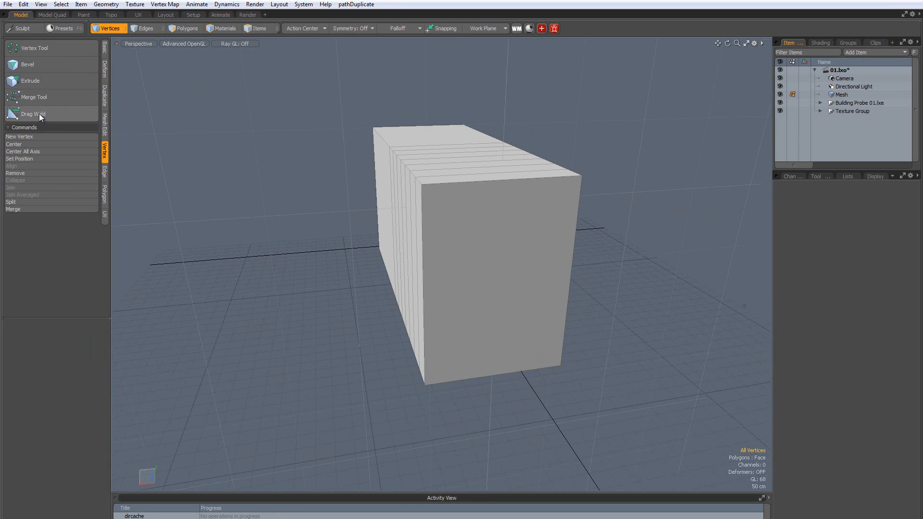
# Try moving the top-edge vertex next to the corner with Drag Weld, undo the move and clear the selection.
pyautogui.keyDown('alt'); pyautogui.moveTo(358, 204); pyautogui.dragTo(481, 192); pyautogui.keyUp('alt')
pyautogui.scroll(3, 490, 186)
pyautogui.click(475, 183)
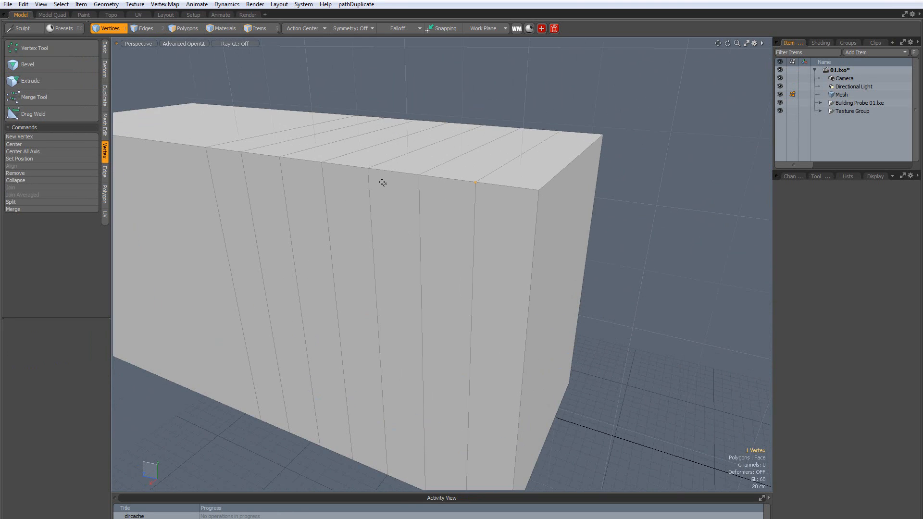
pyautogui.click(30, 114)
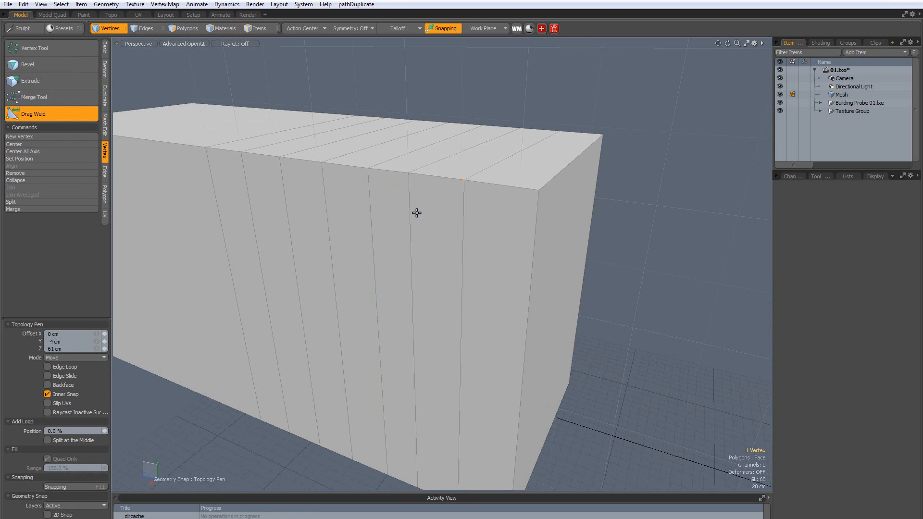
pyautogui.hotkey('ctrl', 'z')
pyautogui.hotkey('ctrl', 'z')
pyautogui.press('space')
pyautogui.click(620, 191)
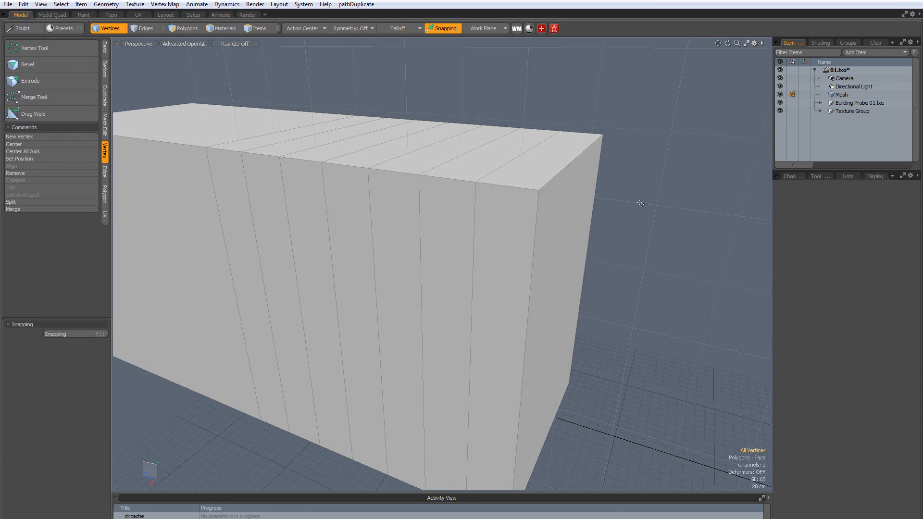
# Weld the top-edge vertex beside the corner onto the next slice vertex away from the corner with Drag Weld.
pyautogui.click(475, 183)
pyautogui.click(49, 115)
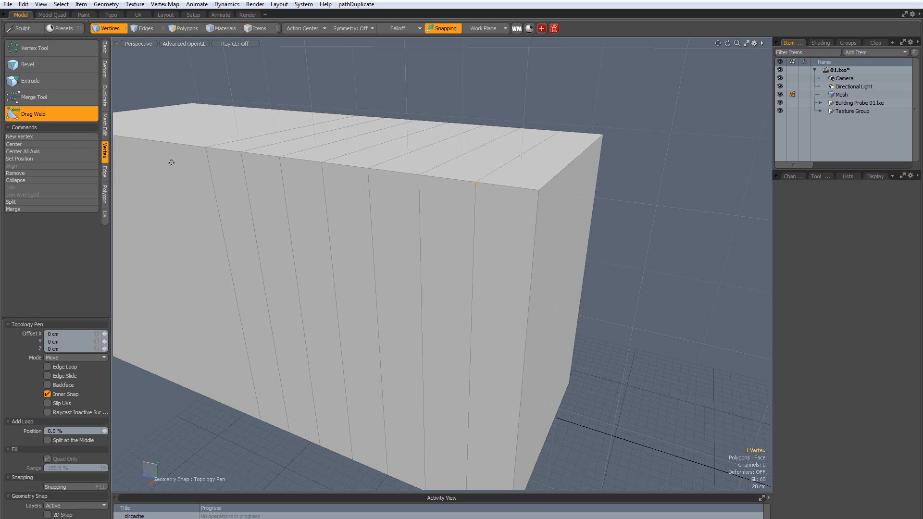
pyautogui.moveTo(474, 183); pyautogui.dragTo(416, 176)
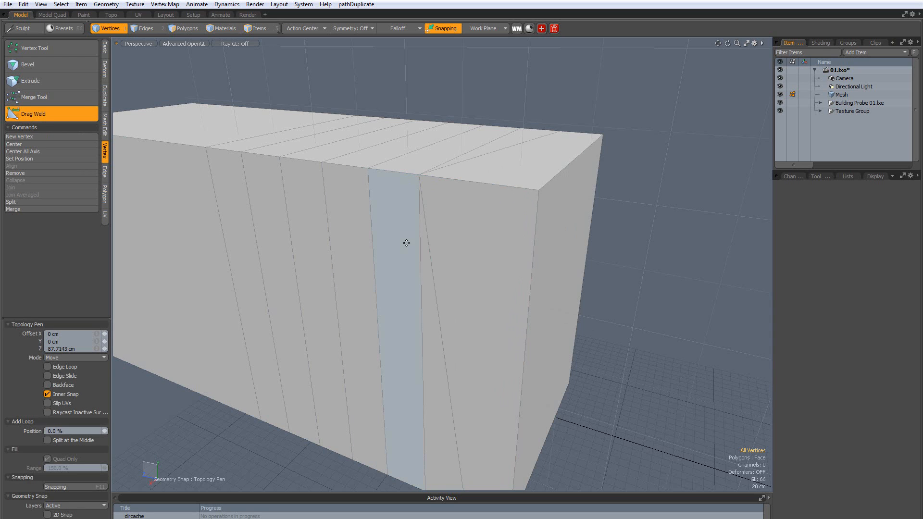
pyautogui.press('space')
pyautogui.scroll(5, 481, 183)
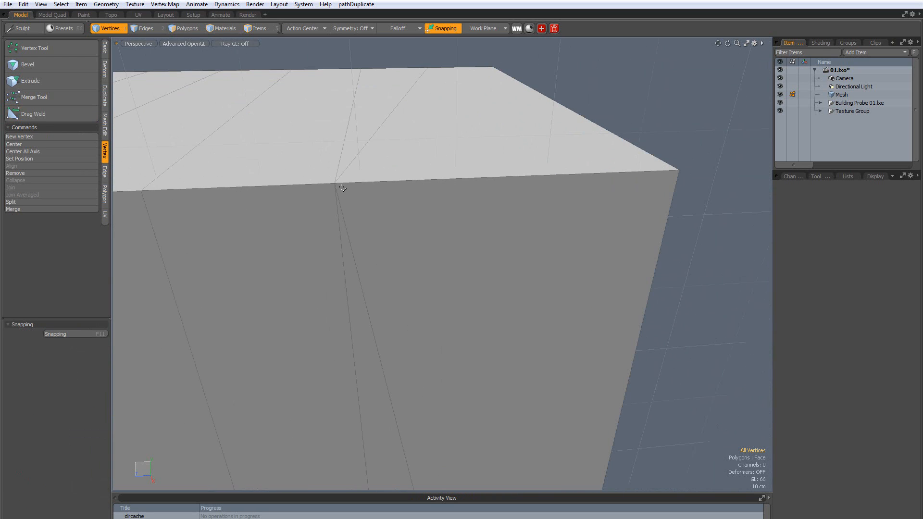
pyautogui.scroll(-5, 340, 179)
# Undo the weld of the two slice vertices and clear the vertex selection.
pyautogui.hotkey('ctrl', 'z')
pyautogui.hotkey('ctrl', 'z')
pyautogui.hotkey('ctrl', 'z')
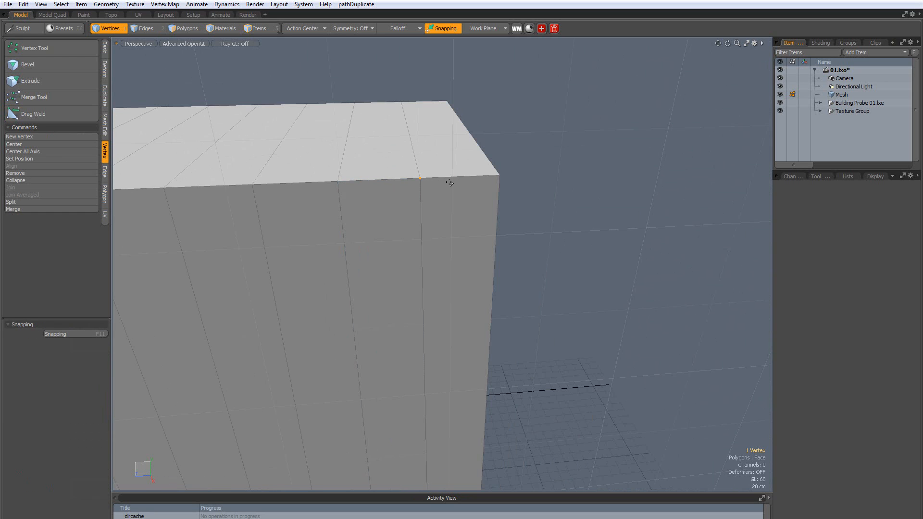
pyautogui.keyDown('alt'); pyautogui.moveTo(449, 188); pyautogui.dragTo(439, 198); pyautogui.keyUp('alt')
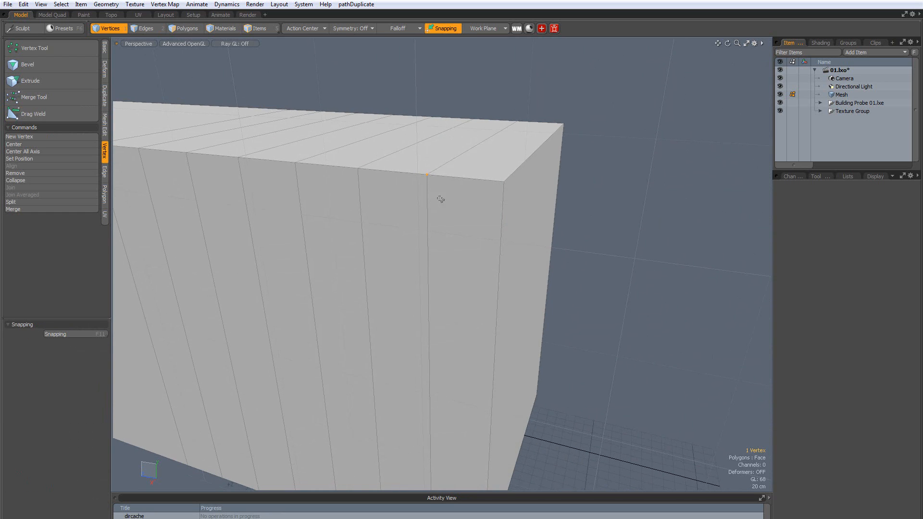
pyautogui.click(440, 198)
# Weld the box's upper corner vertex onto the neighbouring slice vertex along the top edge with Drag Weld.
pyautogui.click(504, 183)
pyautogui.click(45, 116)
pyautogui.moveTo(511, 184); pyautogui.dragTo(426, 175)
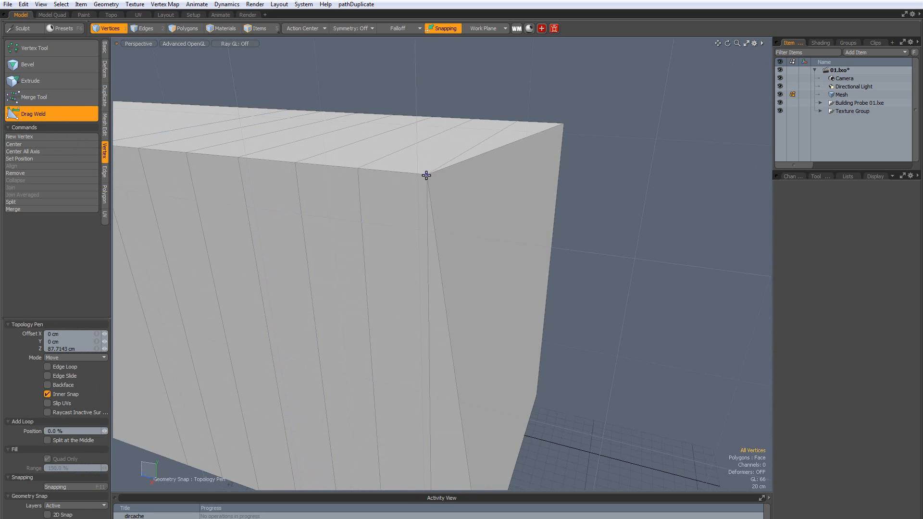
pyautogui.press('q')
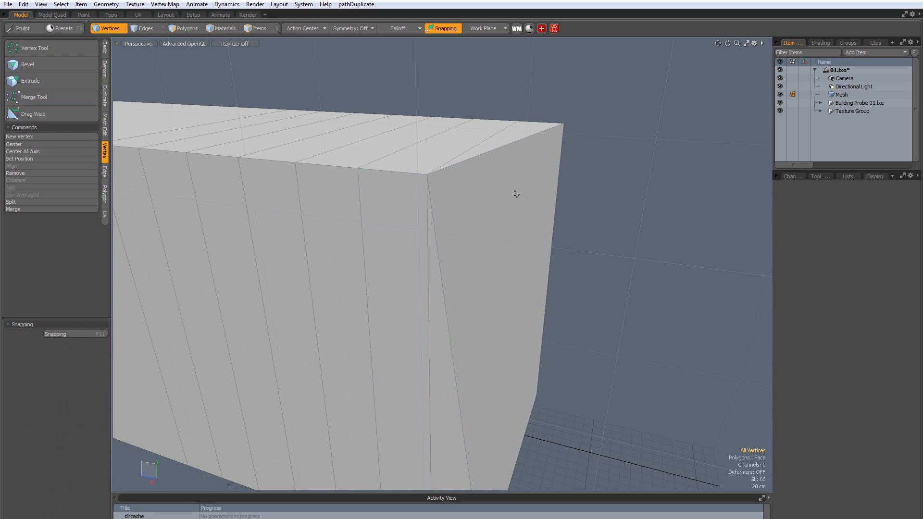
pyautogui.scroll(-3, 517, 194)
pyautogui.keyDown('alt'); pyautogui.moveTo(519, 258); pyautogui.dragTo(522, 230); pyautogui.keyUp('alt')
pyautogui.click(436, 29)
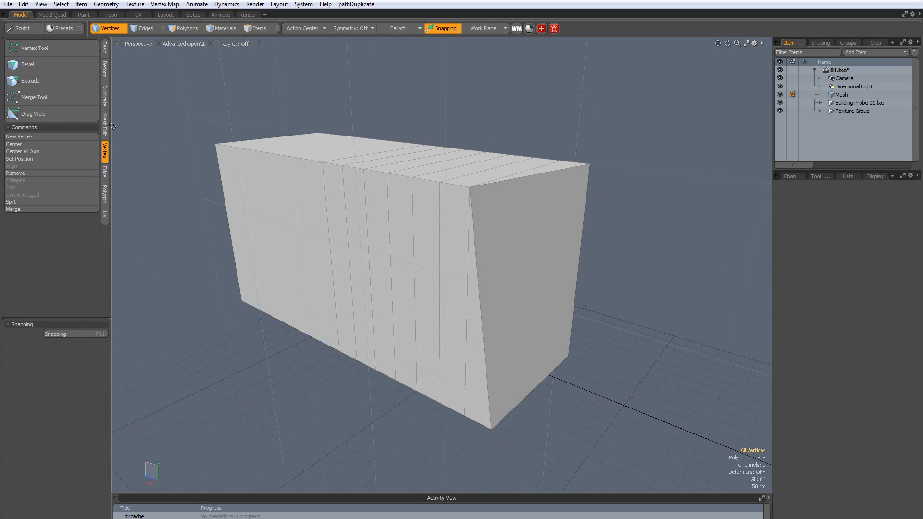
pyautogui.keyDown('alt'); pyautogui.moveTo(355, 178); pyautogui.dragTo(366, 186); pyautogui.keyUp('alt')
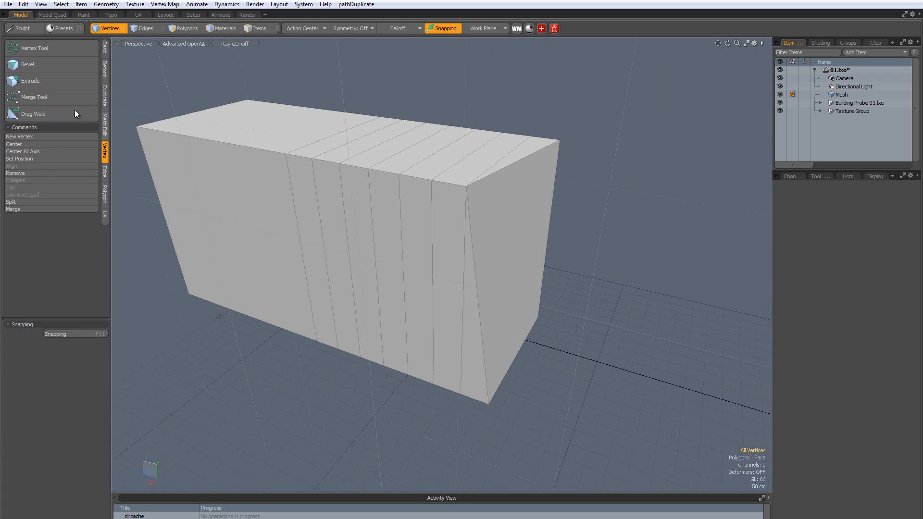
pyautogui.keyDown('alt'); pyautogui.moveTo(317, 128); pyautogui.dragTo(367, 236); pyautogui.keyUp('alt')
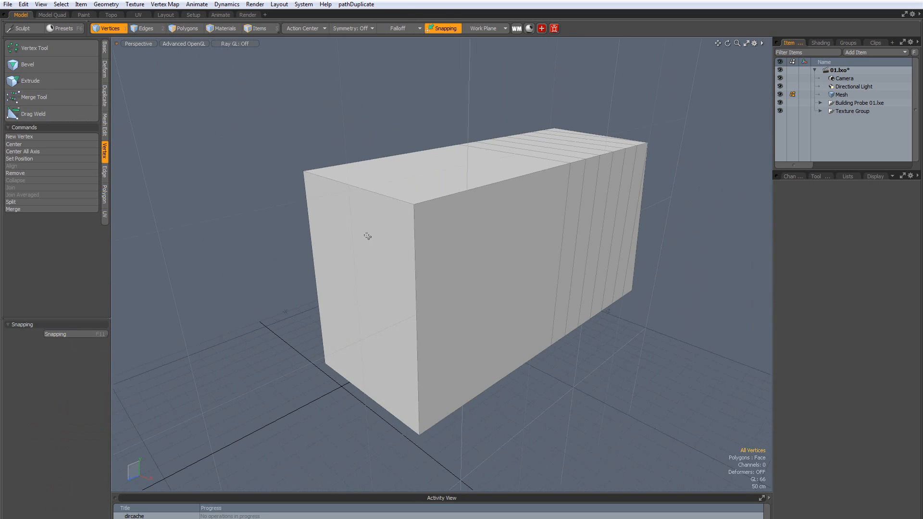
# Select the box's end polygon farthest from the slices, turn snapping off and slide the polygon along the box's length.
pyautogui.click(185, 28)
pyautogui.click(313, 196)
pyautogui.keyDown('alt'); pyautogui.moveTo(521, 255); pyautogui.dragTo(469, 247); pyautogui.keyUp('alt')
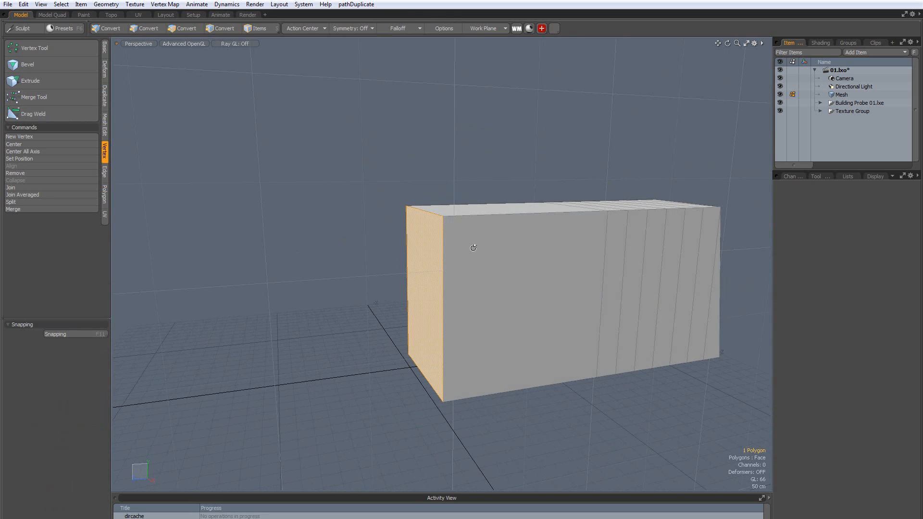
pyautogui.click(447, 29)
pyautogui.press('w')
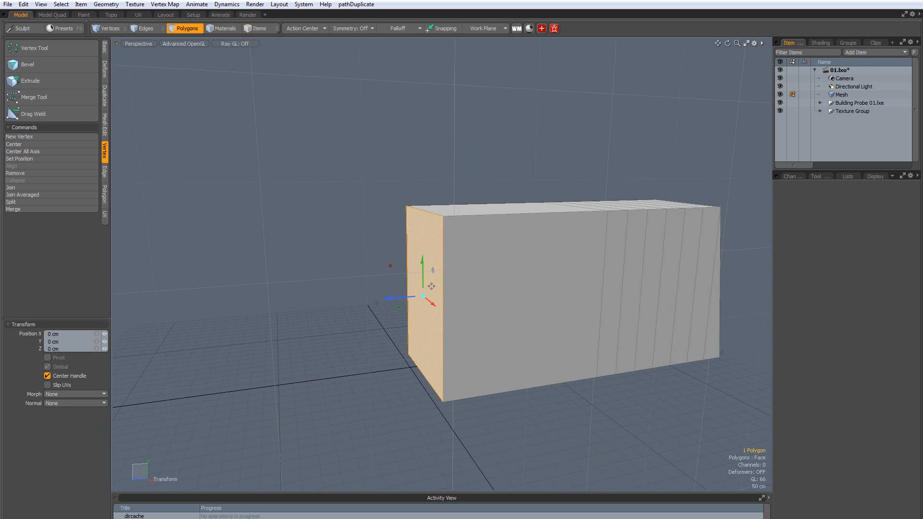
pyautogui.moveTo(411, 298); pyautogui.dragTo(612, 317)
pyautogui.press('space')
# Turn snapping on and move the selected end polygon -6.34 m along Z, shortening the unsliced part of the box.
pyautogui.click(443, 29)
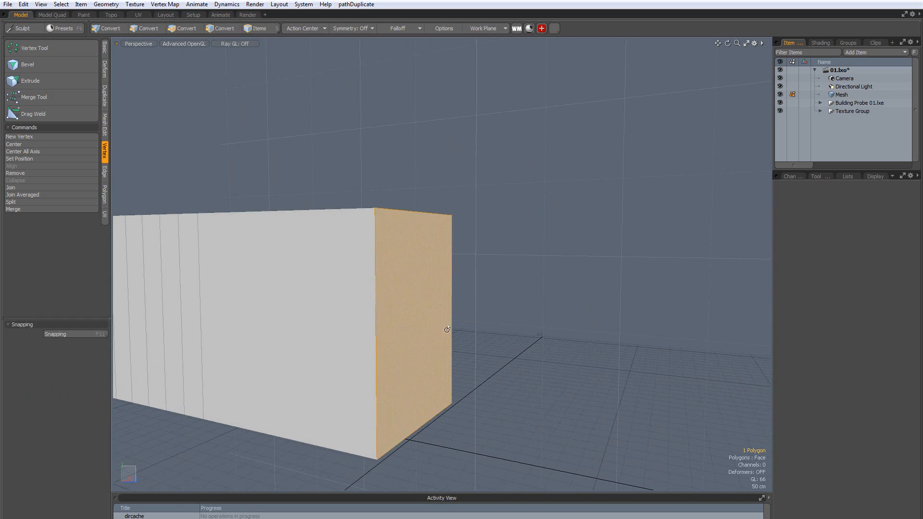
pyautogui.keyDown('alt'); pyautogui.moveTo(435, 259); pyautogui.dragTo(479, 364); pyautogui.keyUp('alt')
pyautogui.press('w')
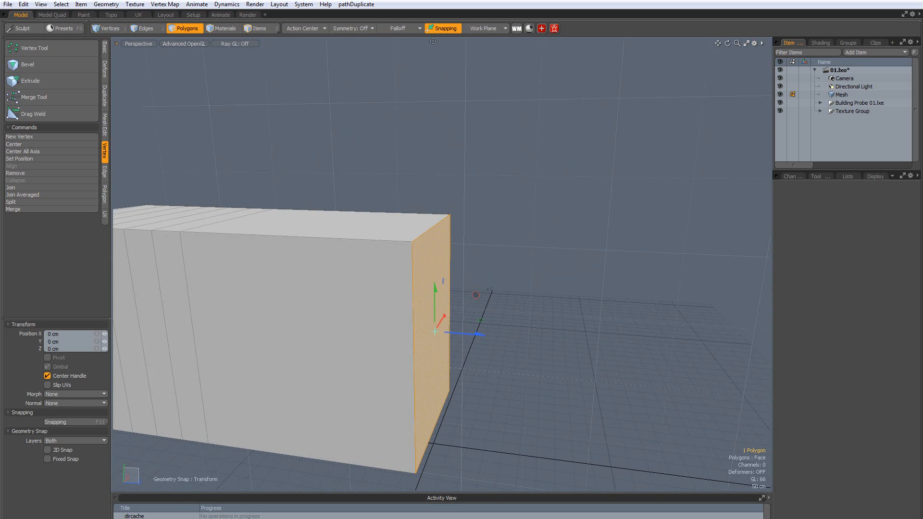
pyautogui.keyDown('alt'); pyautogui.moveTo(525, 299); pyautogui.dragTo(493, 249); pyautogui.keyUp('alt')
pyautogui.moveTo(394, 277); pyautogui.dragTo(513, 291)
pyautogui.moveTo(651, 300); pyautogui.dragTo(120, 286)
pyautogui.keyDown('alt'); pyautogui.keyDown('shift'); pyautogui.moveTo(391, 324); pyautogui.dragTo(484, 275); pyautogui.keyUp('shift'); pyautogui.keyUp('alt')
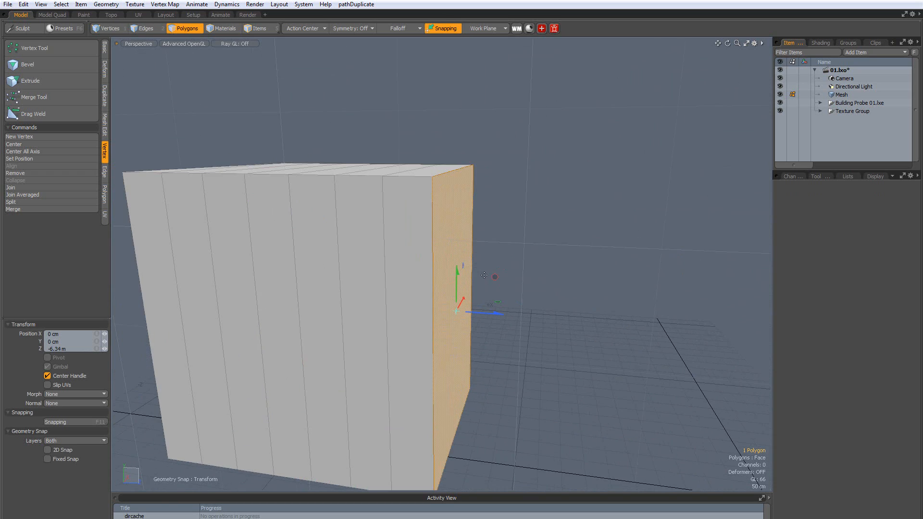
pyautogui.scroll(-3, 505, 236)
pyautogui.keyDown('alt'); pyautogui.moveTo(558, 264); pyautogui.dragTo(354, 296); pyautogui.keyUp('alt')
pyautogui.keyDown('alt'); pyautogui.moveTo(538, 312); pyautogui.dragTo(340, 275); pyautogui.keyUp('alt')
# Select all the box's polygons, duplicate them in place and move the copy along Z clear of the original.
pyautogui.press('Escape')
pyautogui.press('Escape')
pyautogui.doubleClick(360, 256)
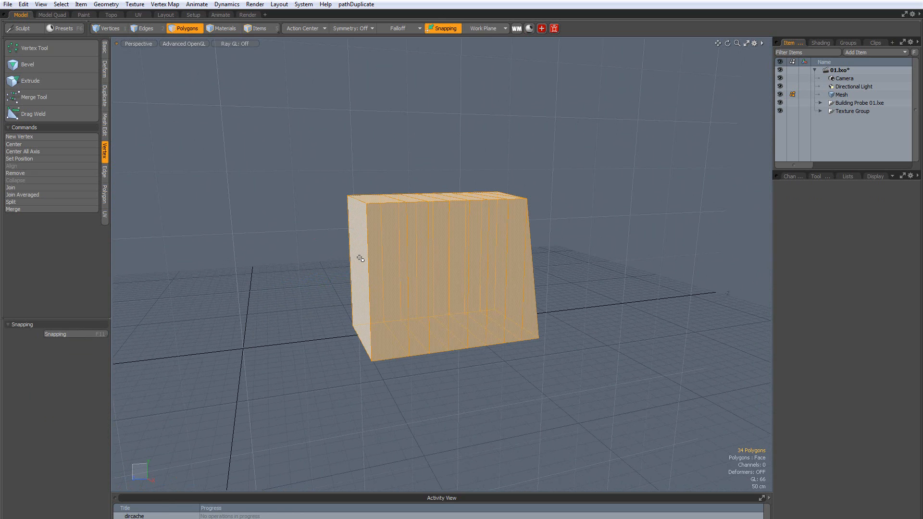
pyautogui.press('w')
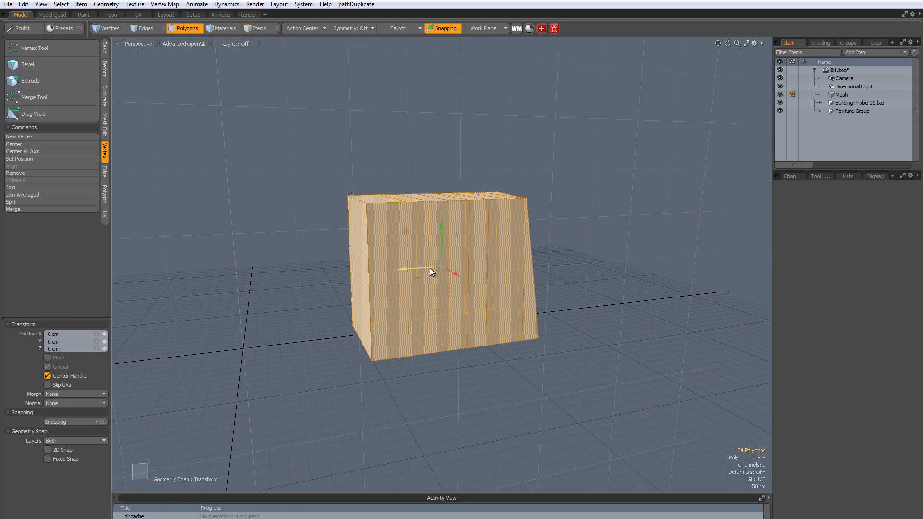
pyautogui.moveTo(426, 268); pyautogui.dragTo(115, 289)
pyautogui.press('space')
# Select only the copy's slanted end polygon that faces the original box.
pyautogui.scroll(-3, 250, 274)
pyautogui.click(373, 267)
pyautogui.keyDown('alt'); pyautogui.moveTo(250, 274); pyautogui.dragTo(344, 282); pyautogui.keyUp('alt')
pyautogui.scroll(6, 373, 268)
pyautogui.click(278, 243)
pyautogui.keyDown('alt'); pyautogui.moveTo(278, 242); pyautogui.dragTo(423, 365); pyautogui.keyUp('alt')
# Turn snapping off and move the slanted end polygon about -4.54 m along Z towards the original box.
pyautogui.press('w')
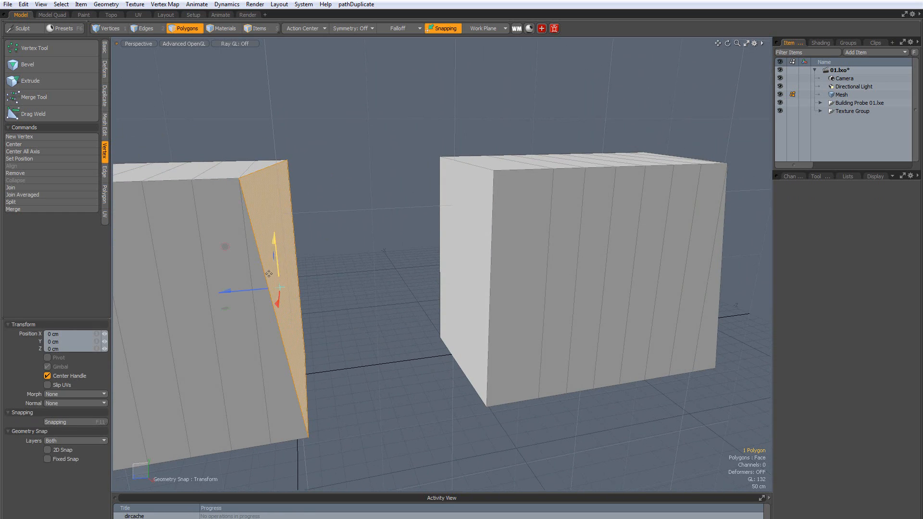
pyautogui.moveTo(279, 288); pyautogui.dragTo(429, 63)
pyautogui.click(441, 28)
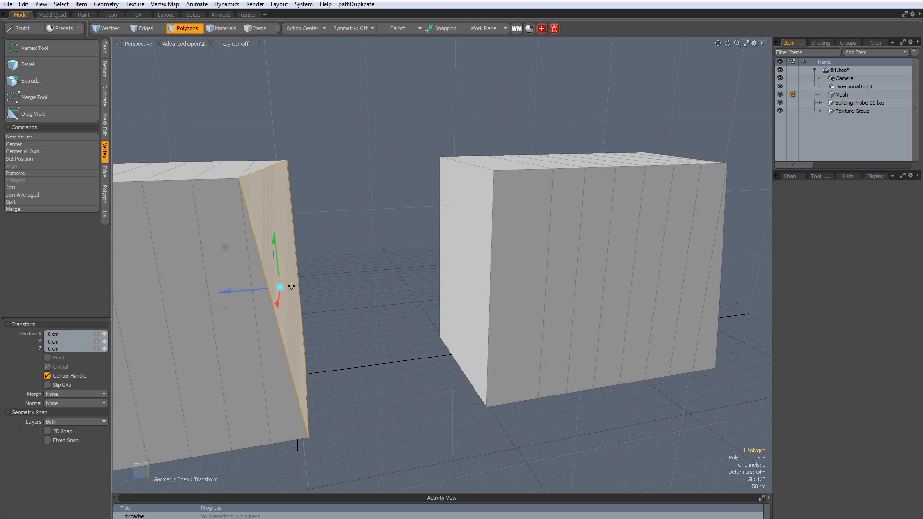
pyautogui.moveTo(291, 287); pyautogui.dragTo(451, 272)
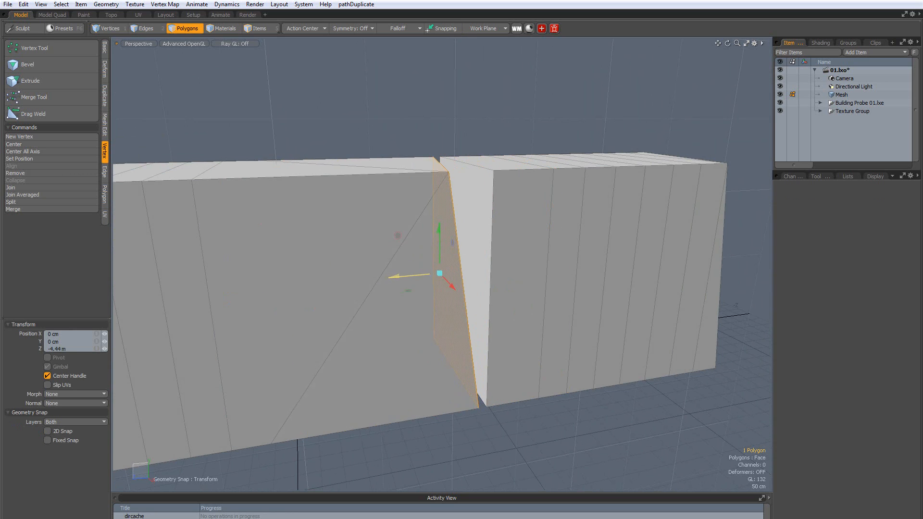
pyautogui.scroll(3, 483, 384)
pyautogui.keyDown('alt'); pyautogui.moveTo(481, 375); pyautogui.dragTo(451, 385); pyautogui.keyUp('alt')
# In the Right view, fine-tune the slanted polygon's Z offset to about -4.68 m, flush with the original box at its lower corner.
pyautogui.hotkey('ctrl', 'space')
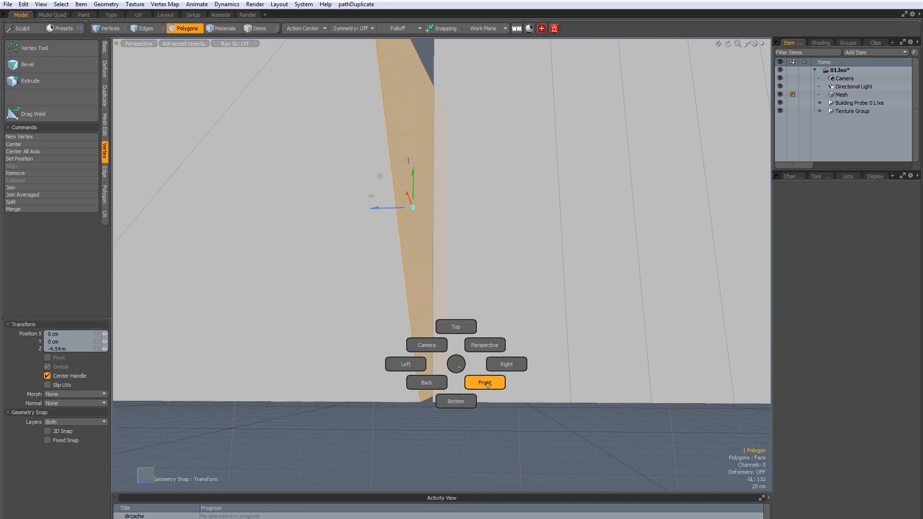
pyautogui.click(487, 383)
pyautogui.press('`')
pyautogui.click(524, 354)
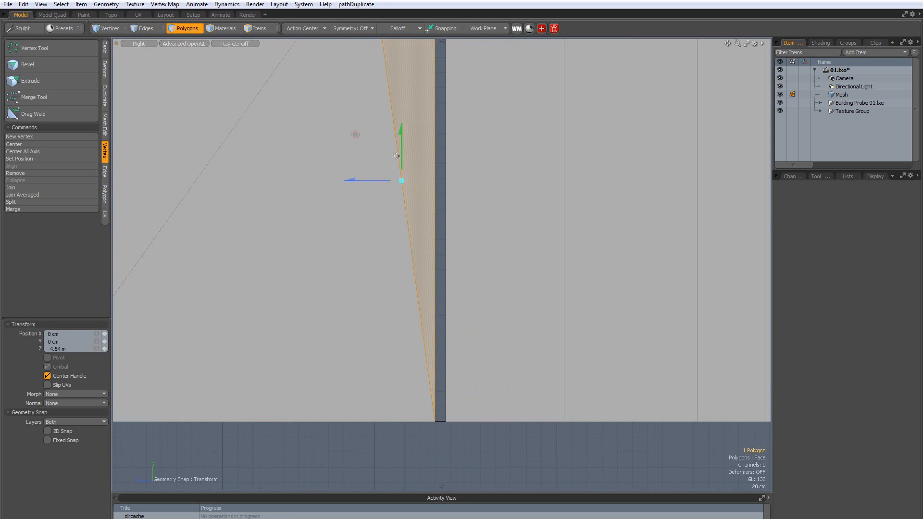
pyautogui.moveTo(355, 134); pyautogui.dragTo(366, 134)
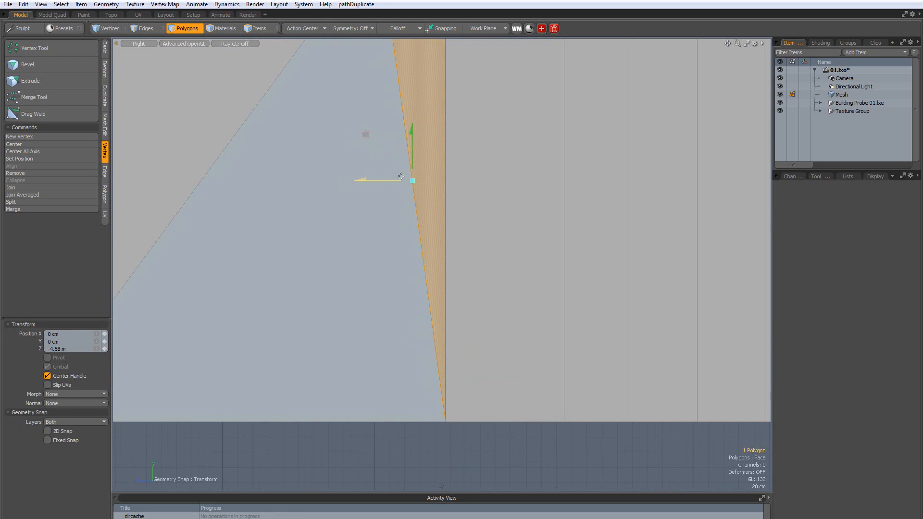
# Check the joint between the two boxes in perspective, undo the polygon moves and drop the Transform tool.
pyautogui.scroll(-5, 401, 176)
pyautogui.press('`')
pyautogui.click(531, 206)
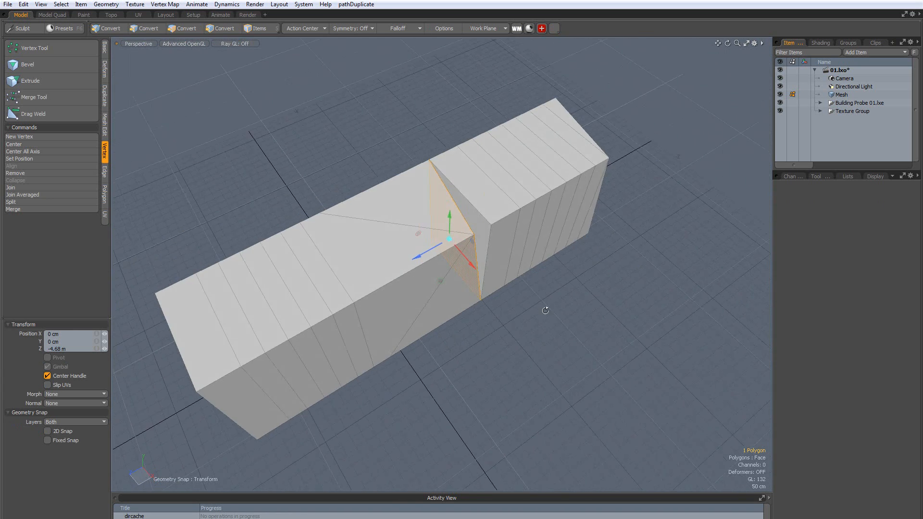
pyautogui.scroll(5, 454, 178)
pyautogui.keyDown('alt'); pyautogui.moveTo(533, 283); pyautogui.dragTo(447, 226); pyautogui.keyUp('alt')
pyautogui.scroll(-4, 454, 222)
pyautogui.hotkey('ctrl', 'z')
pyautogui.hotkey('ctrl', 'z')
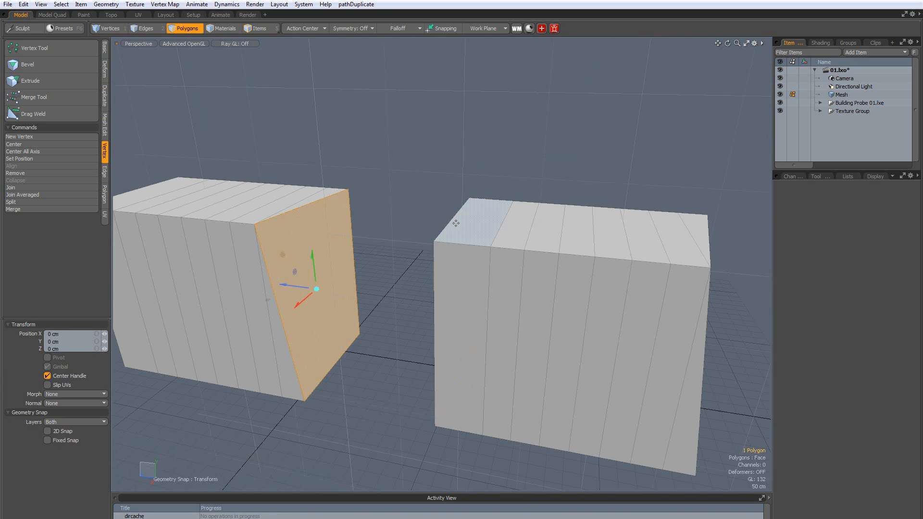
pyautogui.press('q')
# Turn snapping on and move the copy's slanted end polygon about -3.44 m along Z towards the original box.
pyautogui.keyDown('alt'); pyautogui.moveTo(366, 235); pyautogui.dragTo(385, 204); pyautogui.keyUp('alt')
pyautogui.click(446, 29)
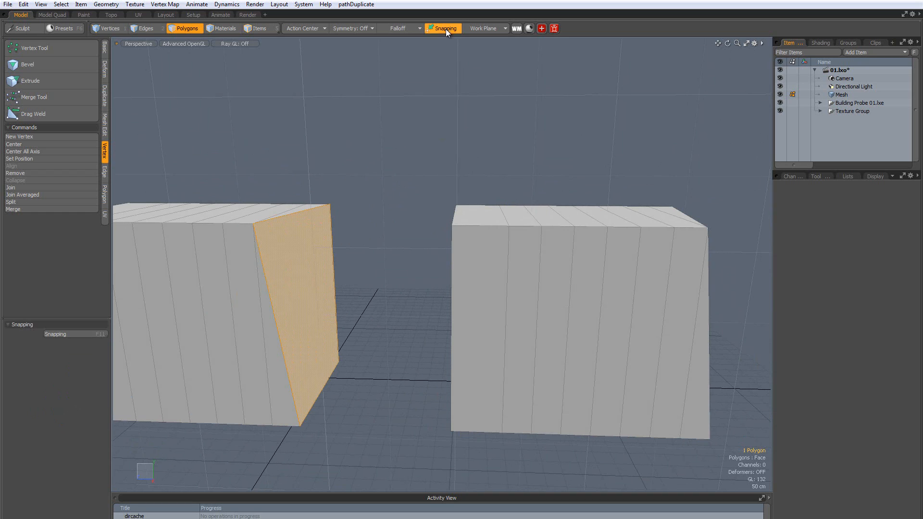
pyautogui.press('w')
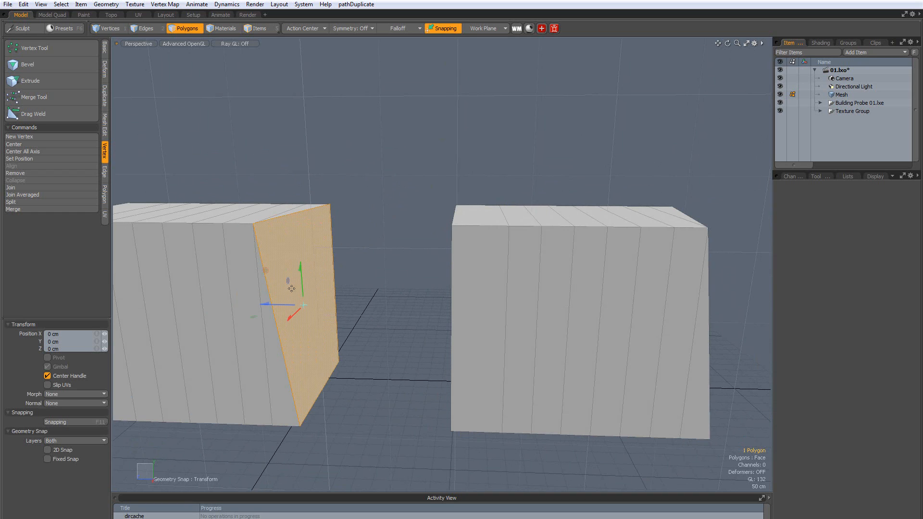
pyautogui.moveTo(303, 305); pyautogui.dragTo(432, 311)
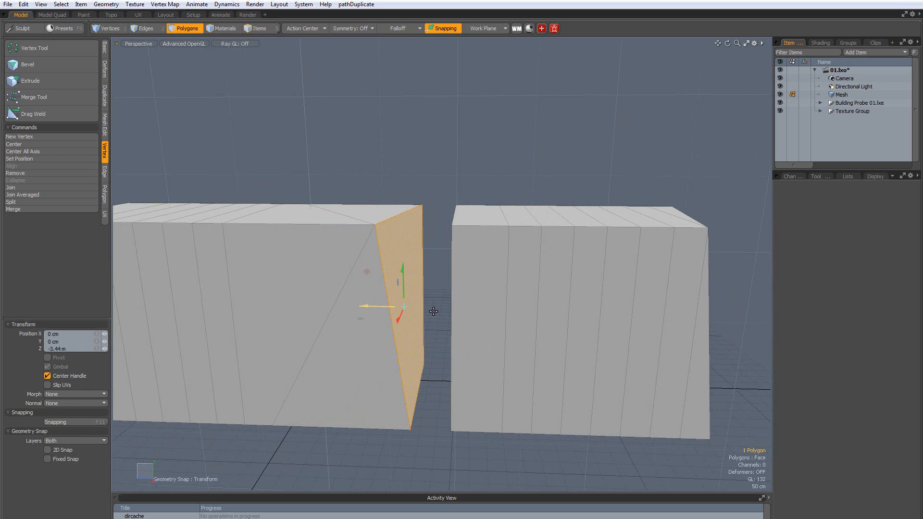
pyautogui.press('Escape')
pyautogui.press('Escape')
pyautogui.scroll(2, 386, 247)
pyautogui.keyDown('alt'); pyautogui.moveTo(373, 173); pyautogui.dragTo(461, 212); pyautogui.keyUp('alt')
pyautogui.scroll(-4, 452, 171)
pyautogui.keyDown('alt'); pyautogui.keyDown('shift'); pyautogui.moveTo(439, 137); pyautogui.dragTo(399, 172); pyautogui.keyUp('shift'); pyautogui.keyUp('alt')
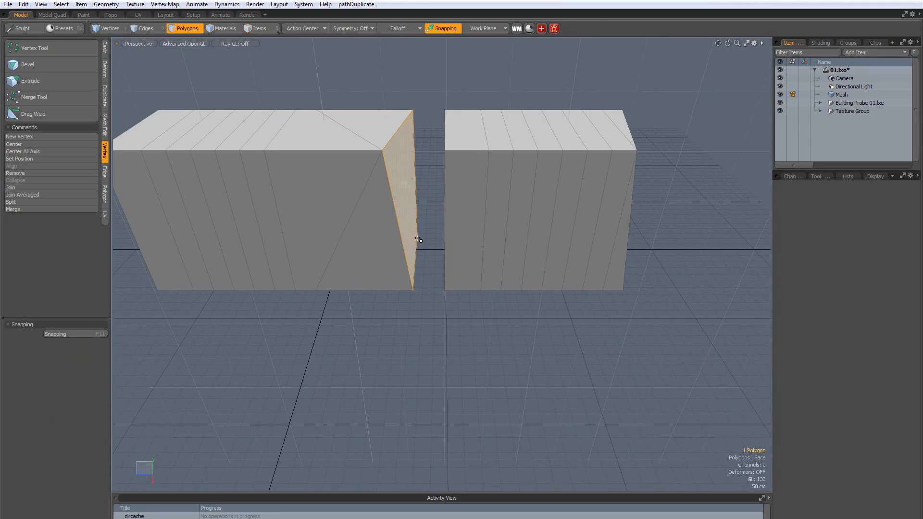
pyautogui.keyDown('alt'); pyautogui.moveTo(418, 239); pyautogui.dragTo(462, 186); pyautogui.keyUp('alt')
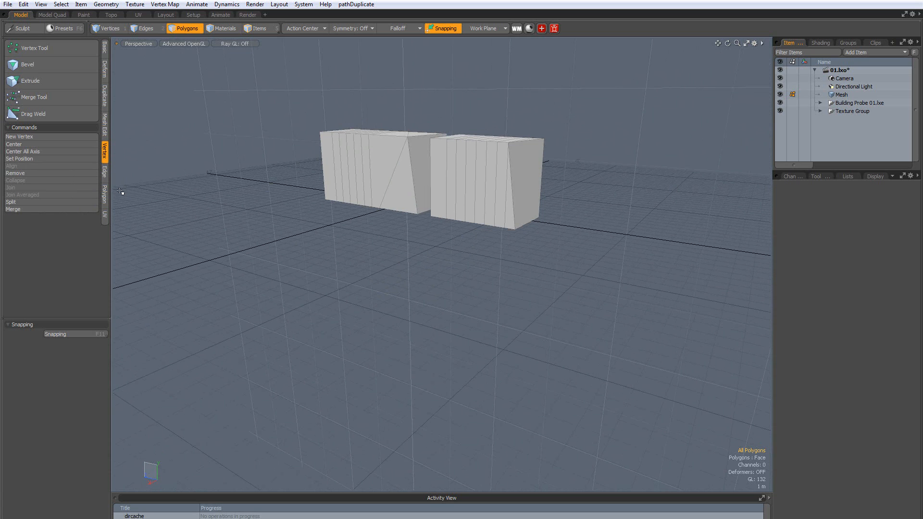
pyautogui.click(104, 174)
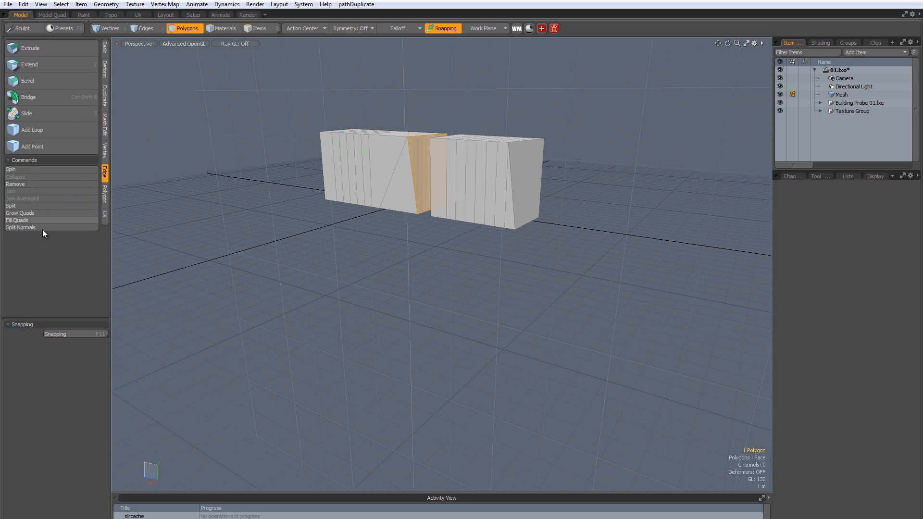
pyautogui.scroll(5, 335, 160)
pyautogui.keyDown('alt'); pyautogui.moveTo(364, 160); pyautogui.dragTo(442, 191); pyautogui.keyUp('alt')
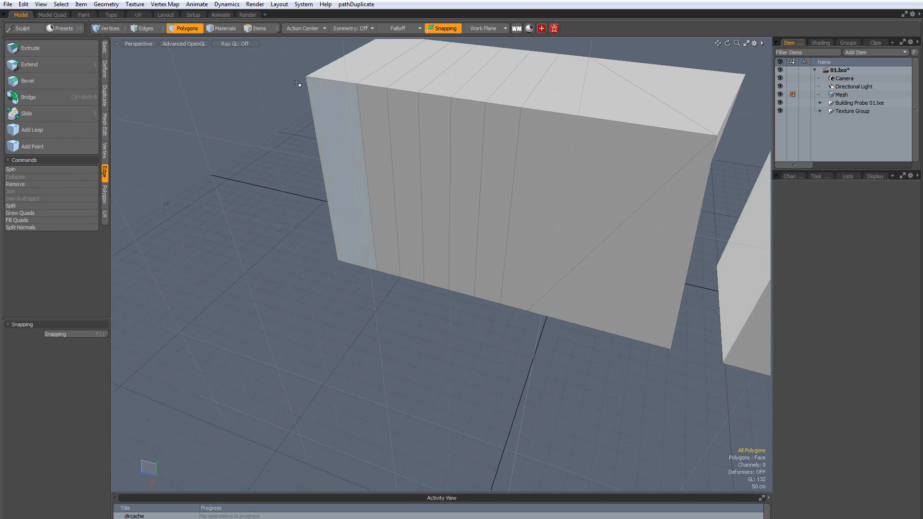
# Try merging two neighbouring slice vertices on the copy's top edge with the Automatic range, and clear the vertex selection.
pyautogui.click(104, 151)
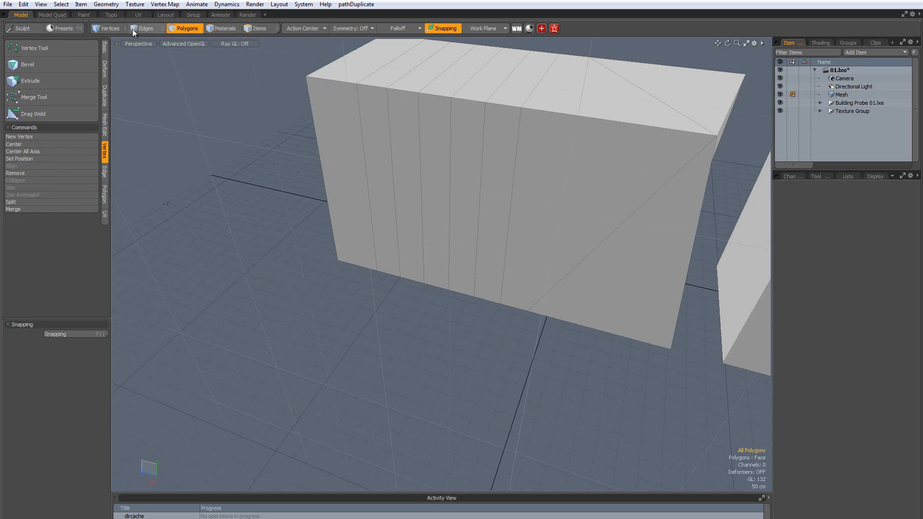
pyautogui.press('1')
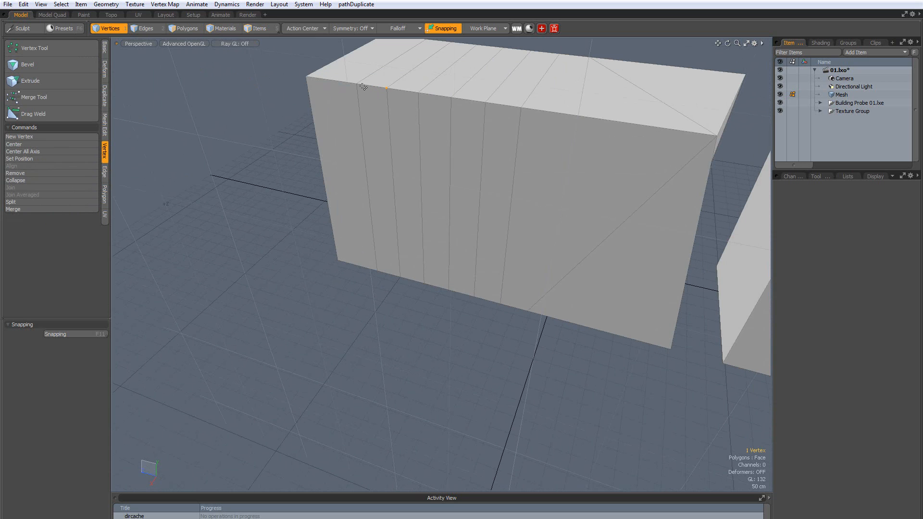
pyautogui.click(40, 209)
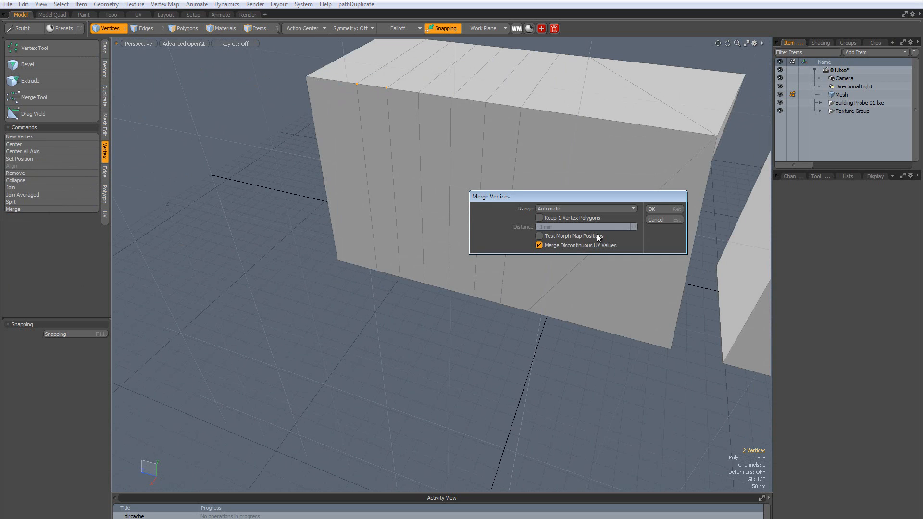
pyautogui.click(654, 206)
pyautogui.click(629, 221)
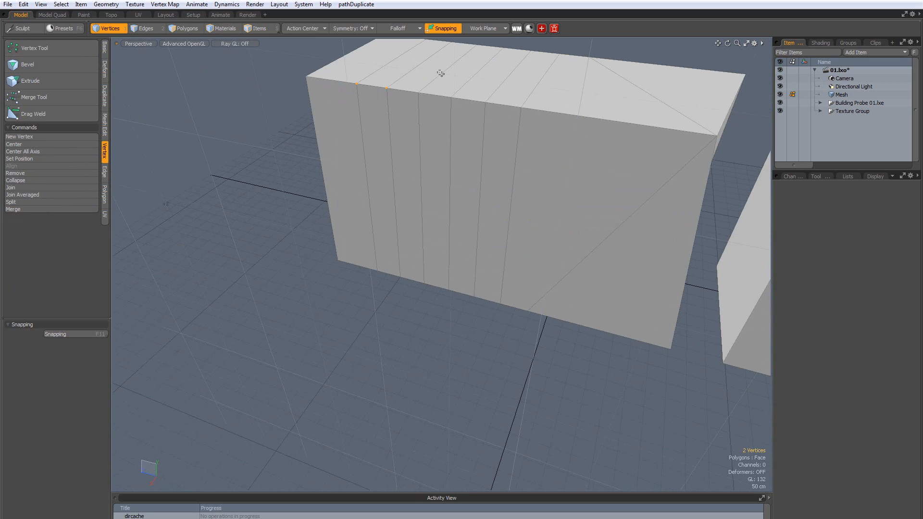
pyautogui.click(440, 74)
pyautogui.scroll(3, 437, 89)
pyautogui.scroll(-5, 437, 93)
pyautogui.keyDown('alt'); pyautogui.moveTo(437, 93); pyautogui.dragTo(459, 187); pyautogui.keyUp('alt')
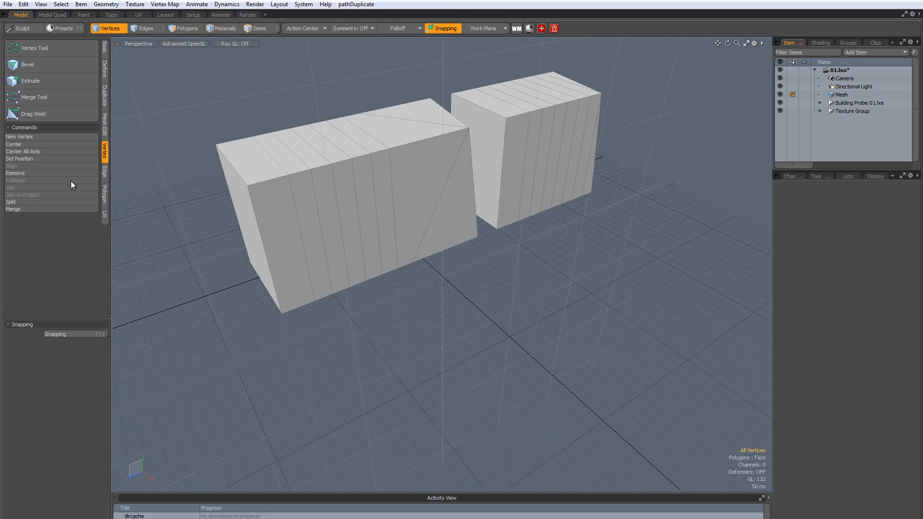
pyautogui.click(104, 172)
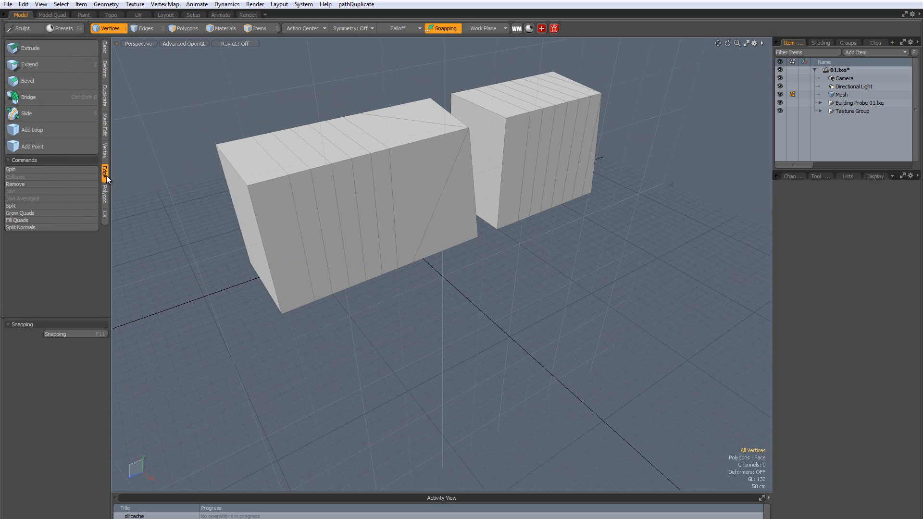
pyautogui.click(106, 154)
pyautogui.click(106, 197)
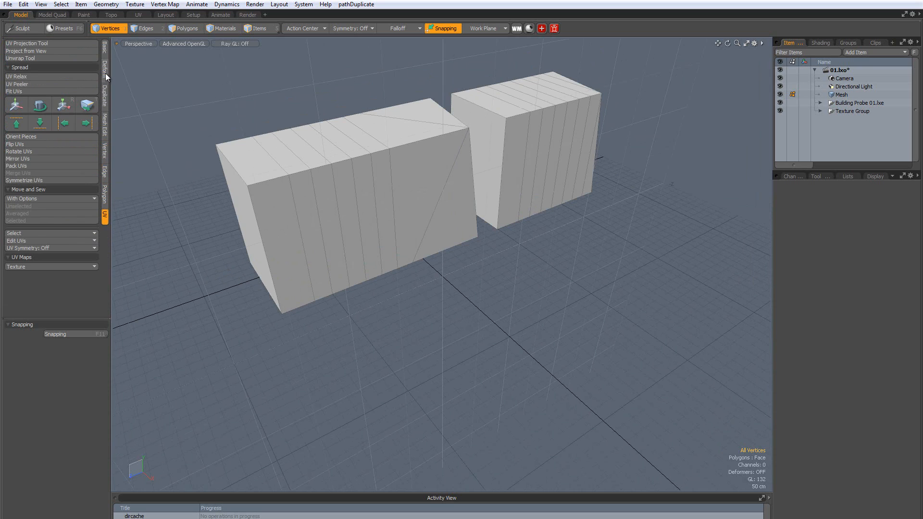
pyautogui.click(105, 48)
pyautogui.keyDown('alt'); pyautogui.moveTo(327, 171); pyautogui.dragTo(489, 273); pyautogui.keyUp('alt')
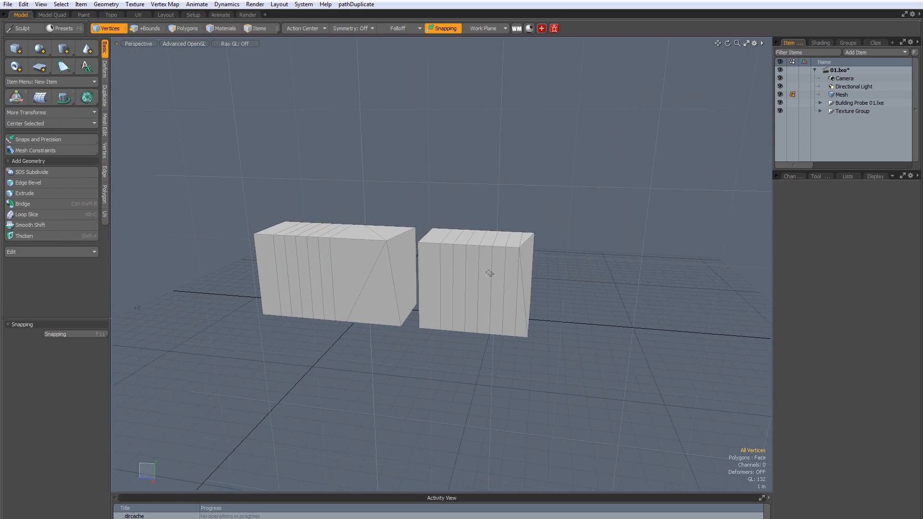
# Turn snapping off with both boxes in view.
pyautogui.click(458, 29)
pyautogui.keyDown('alt'); pyautogui.keyDown('shift'); pyautogui.moveTo(584, 259); pyautogui.dragTo(648, 261); pyautogui.keyUp('shift'); pyautogui.keyUp('alt')
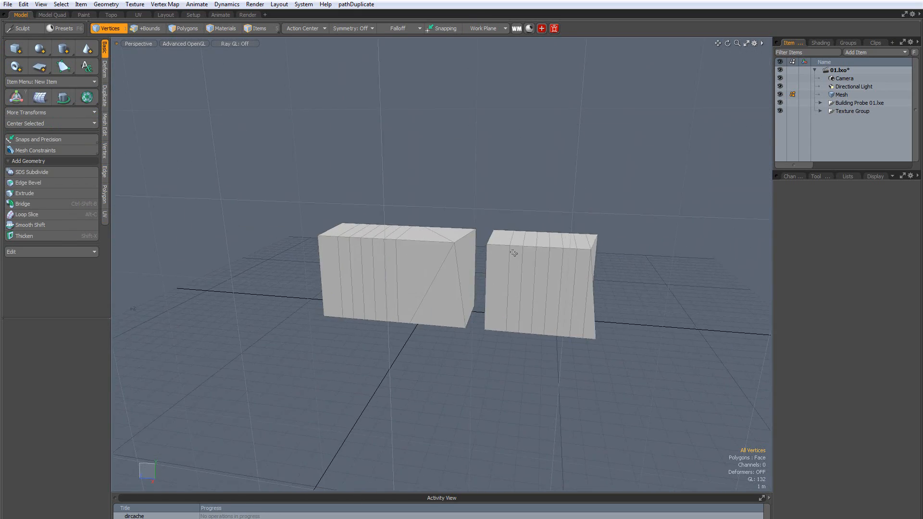
pyautogui.scroll(5, 515, 253)
pyautogui.scroll(-5, 517, 254)
pyautogui.keyDown('alt'); pyautogui.keyDown('shift'); pyautogui.moveTo(458, 290); pyautogui.dragTo(513, 268); pyautogui.keyUp('shift'); pyautogui.keyUp('alt')
pyautogui.press('c')
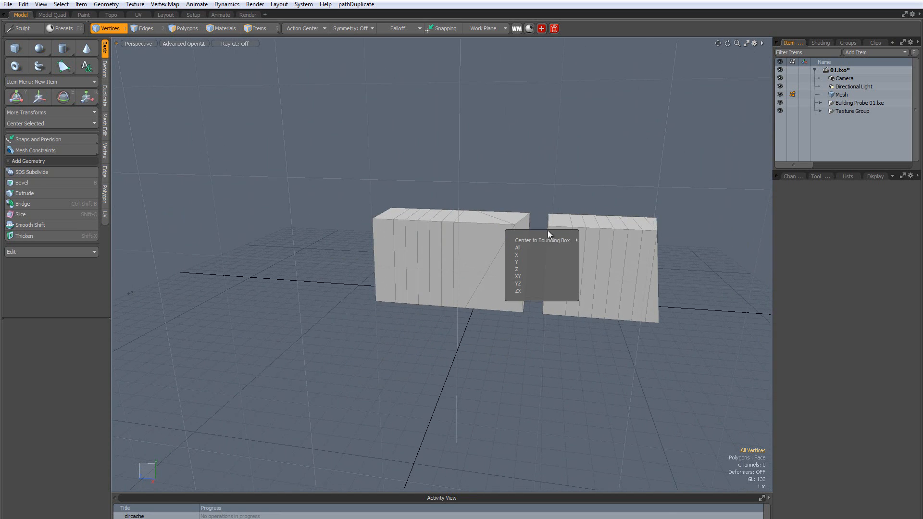
pyautogui.keyDown('alt'); pyautogui.keyDown('shift'); pyautogui.moveTo(518, 210); pyautogui.dragTo(428, 233); pyautogui.keyUp('shift'); pyautogui.keyUp('alt')
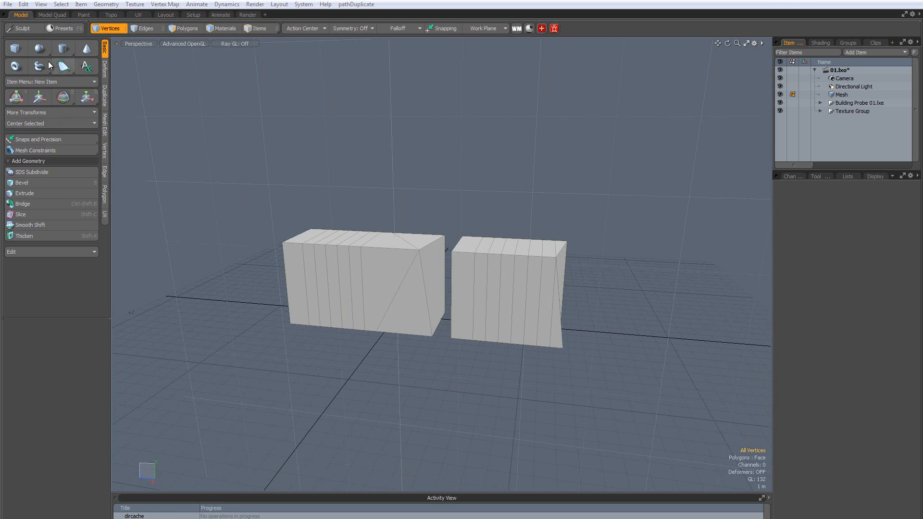
pyautogui.click(105, 68)
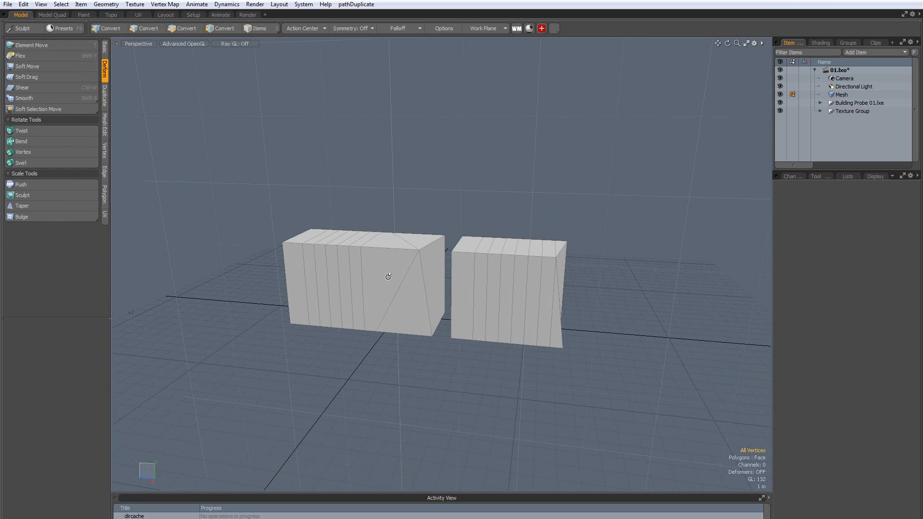
pyautogui.keyDown('alt'); pyautogui.moveTo(383, 274); pyautogui.dragTo(442, 253); pyautogui.keyUp('alt')
pyautogui.keyDown('alt'); pyautogui.moveTo(471, 287); pyautogui.dragTo(446, 332); pyautogui.keyUp('alt')
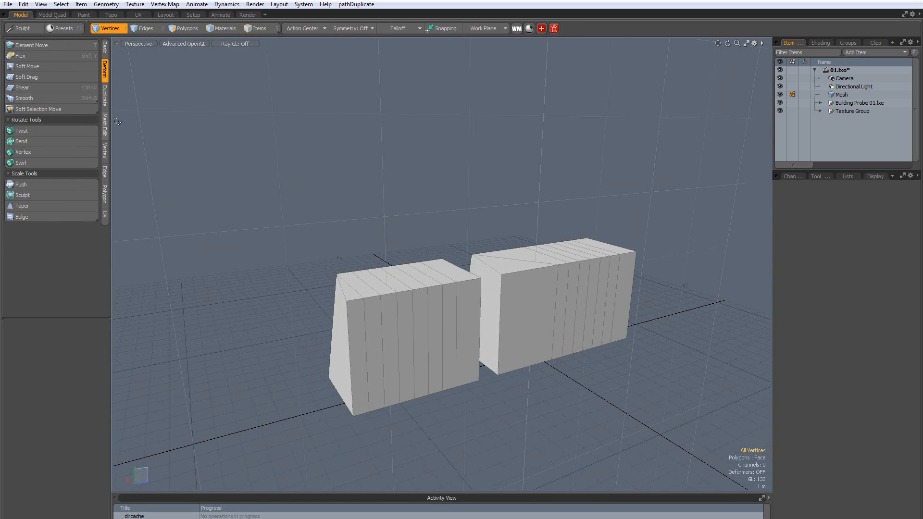
pyautogui.click(106, 95)
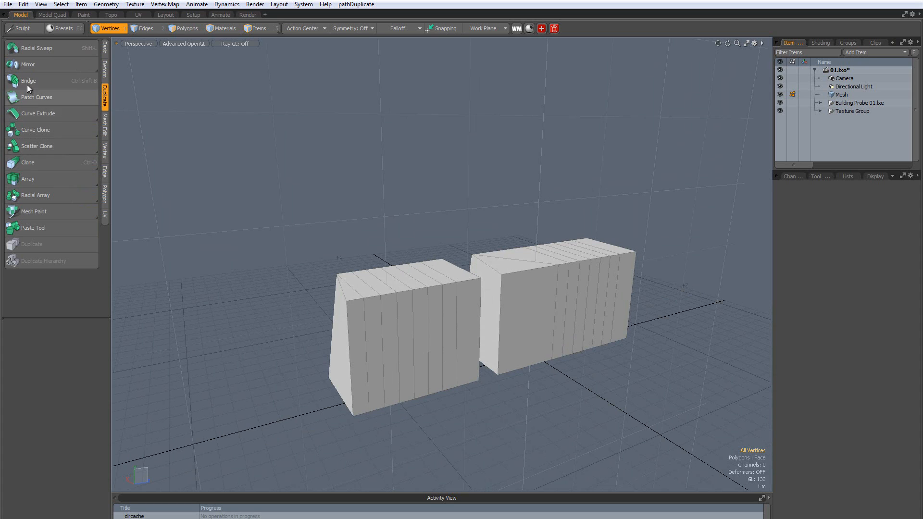
pyautogui.keyDown('alt'); pyautogui.moveTo(625, 323); pyautogui.dragTo(643, 278); pyautogui.keyUp('alt')
pyautogui.scroll(4, 410, 261)
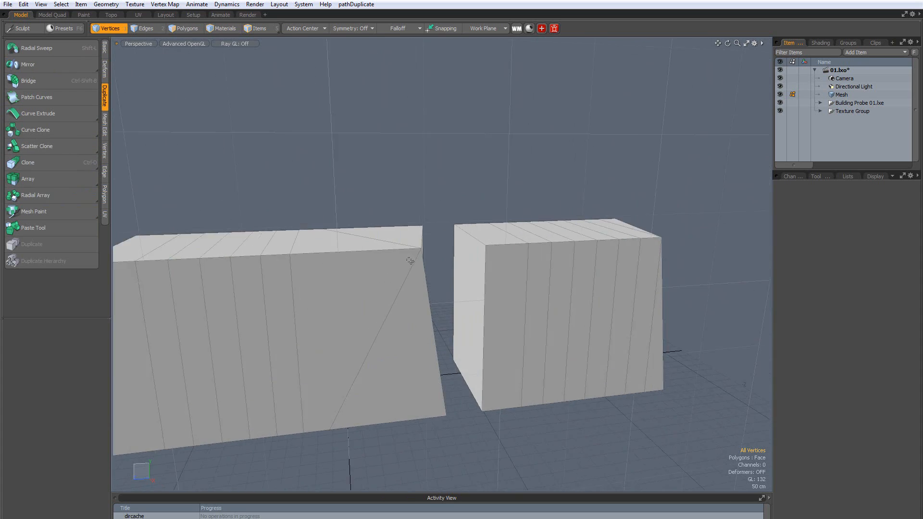
pyautogui.keyDown('alt'); pyautogui.moveTo(485, 277); pyautogui.dragTo(394, 283); pyautogui.keyUp('alt')
pyautogui.keyDown('alt'); pyautogui.keyDown('shift'); pyautogui.moveTo(597, 342); pyautogui.dragTo(490, 325); pyautogui.keyUp('shift'); pyautogui.keyUp('alt')
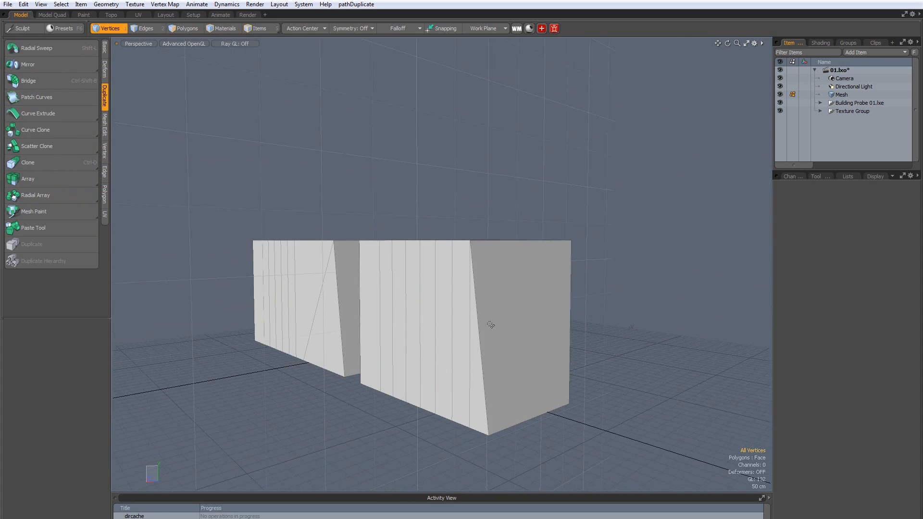